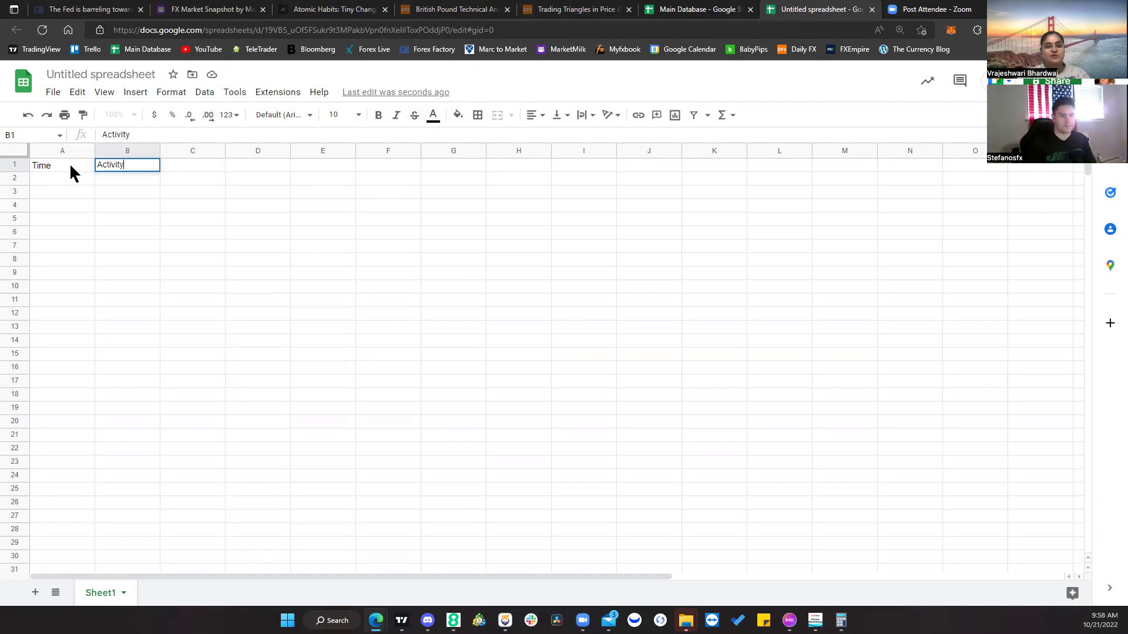
Step: Format the Time and Activity headers as bold 14-point text and widen columns A and B
{"action": "left_click_drag", "start_coordinate": [74, 167], "coordinate": [114, 166]}
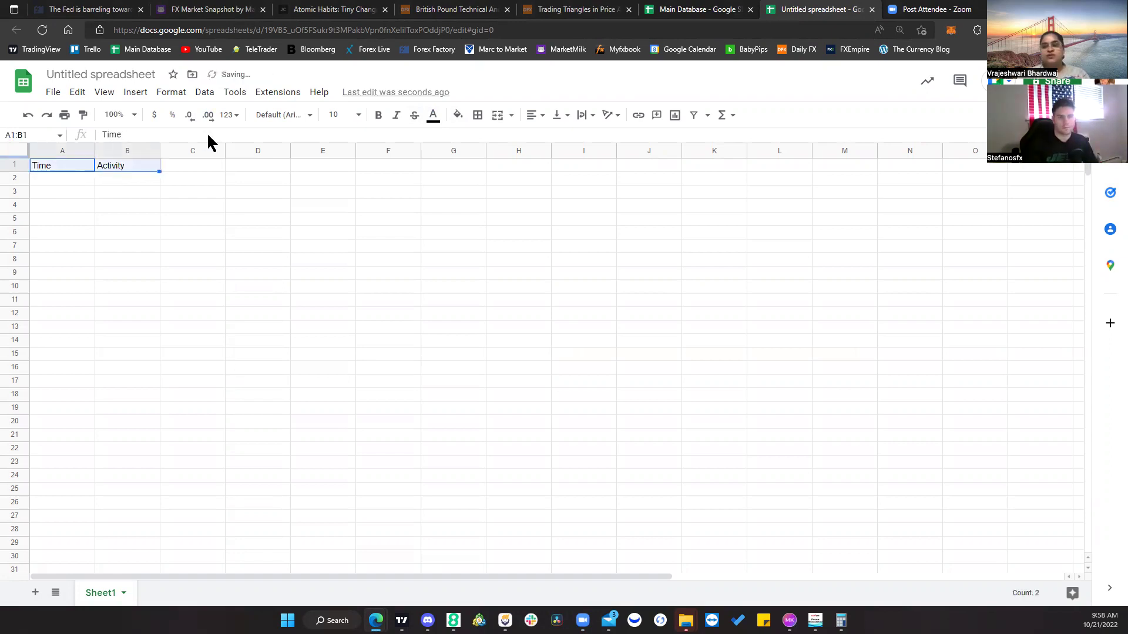
{"action": "left_click", "coordinate": [358, 115]}
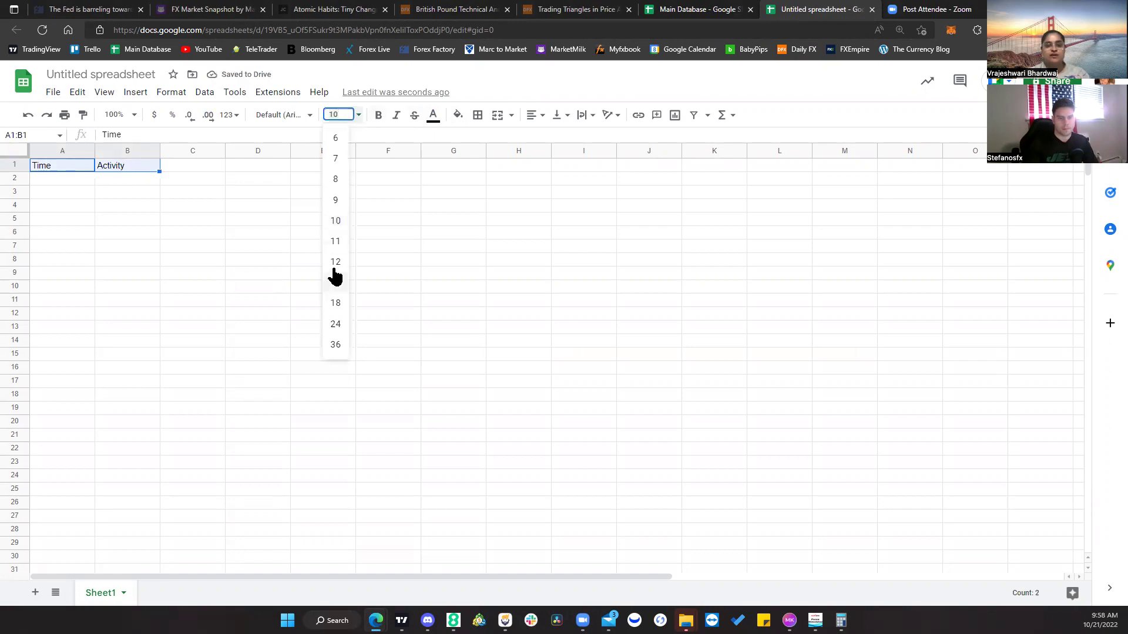
{"action": "left_click", "coordinate": [332, 262]}
{"action": "left_click", "coordinate": [378, 116]}
{"action": "left_click", "coordinate": [355, 118]}
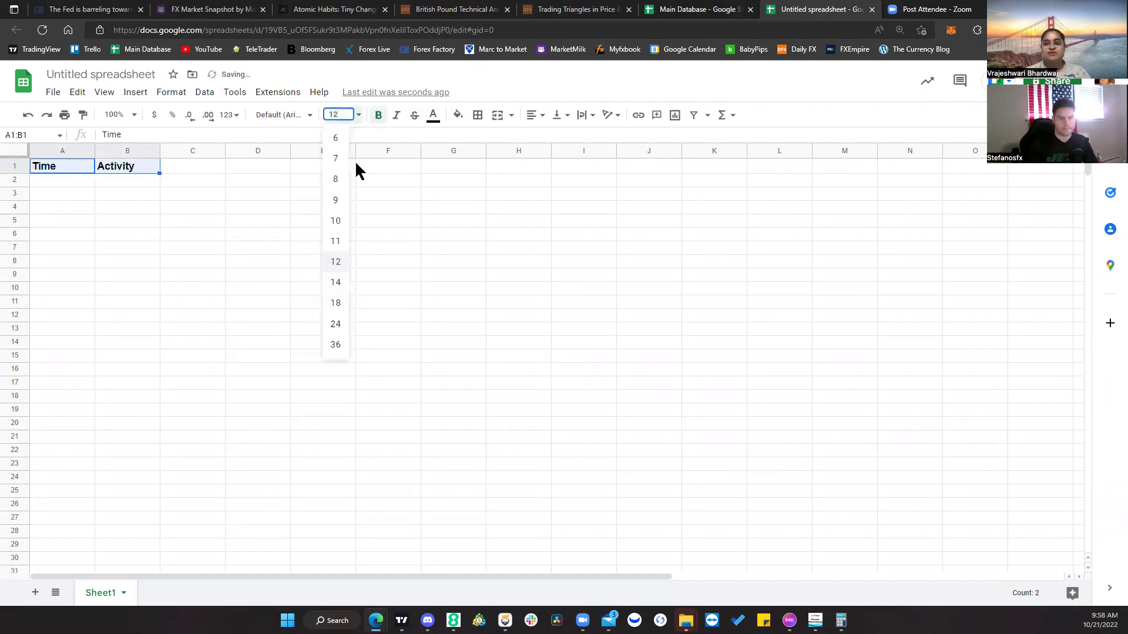
{"action": "left_click", "coordinate": [335, 283]}
{"action": "left_click", "coordinate": [277, 199]}
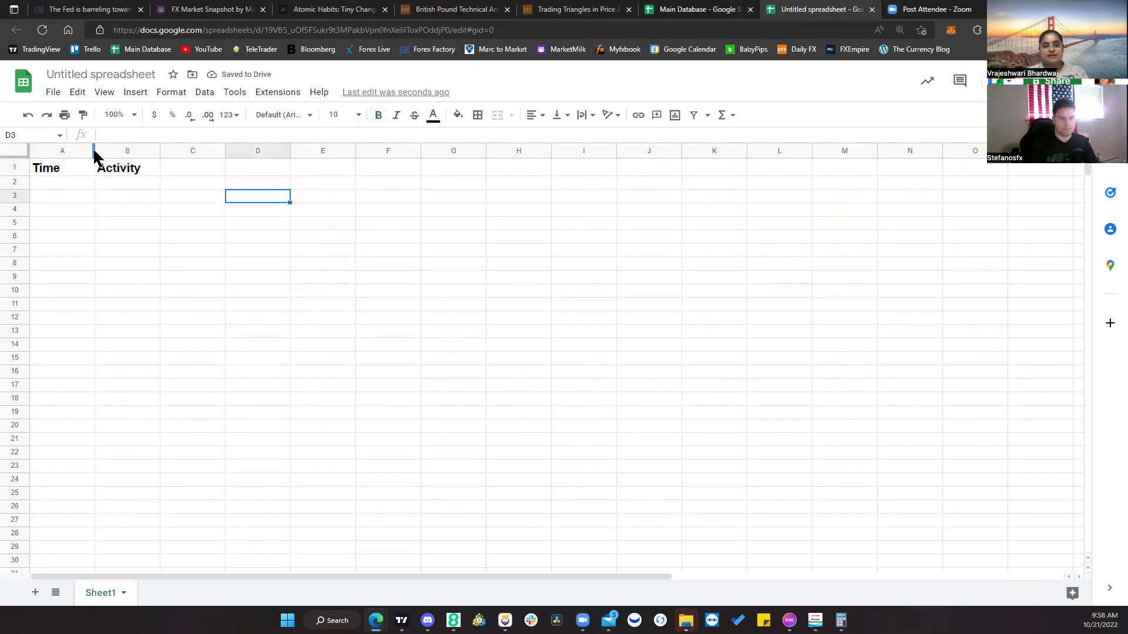
{"action": "left_click_drag", "start_coordinate": [94, 152], "coordinate": [237, 151]}
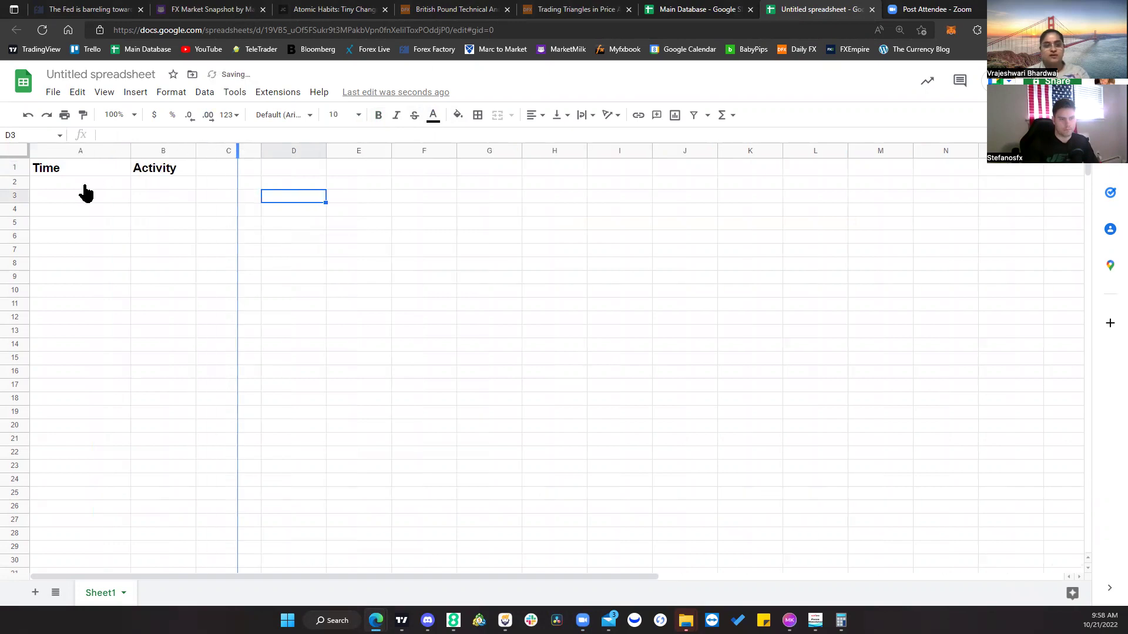
Step: Fill the first schedule row with the time 4:30am - 6:30am and the activity Morning Routine
{"action": "left_click", "coordinate": [83, 181]}
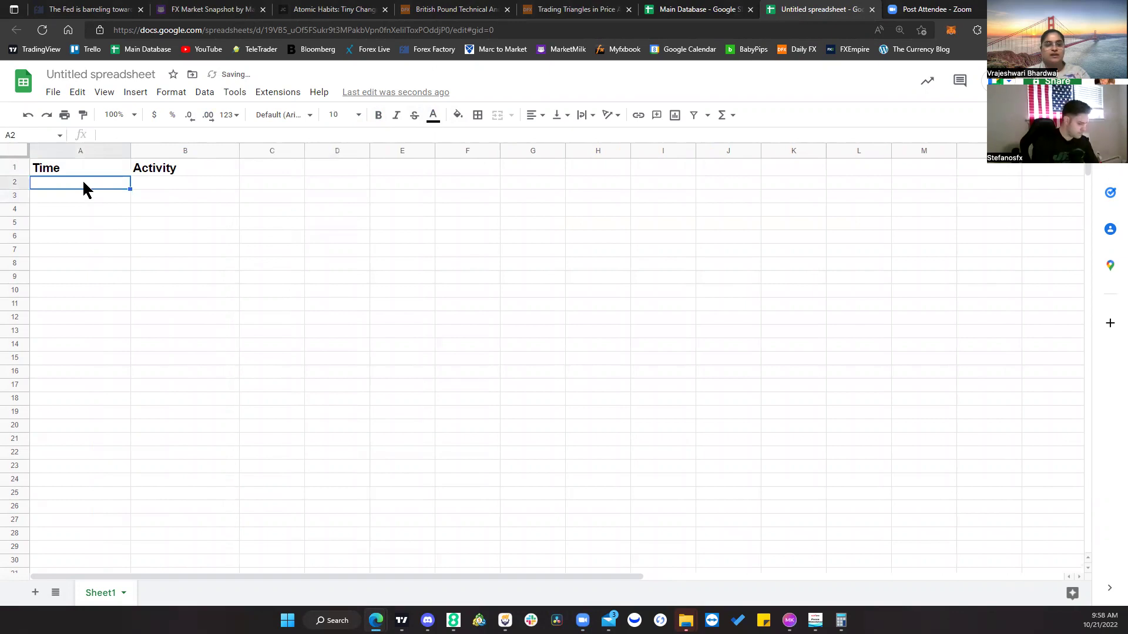
{"action": "type", "text": "4:30am - 6:30am"}
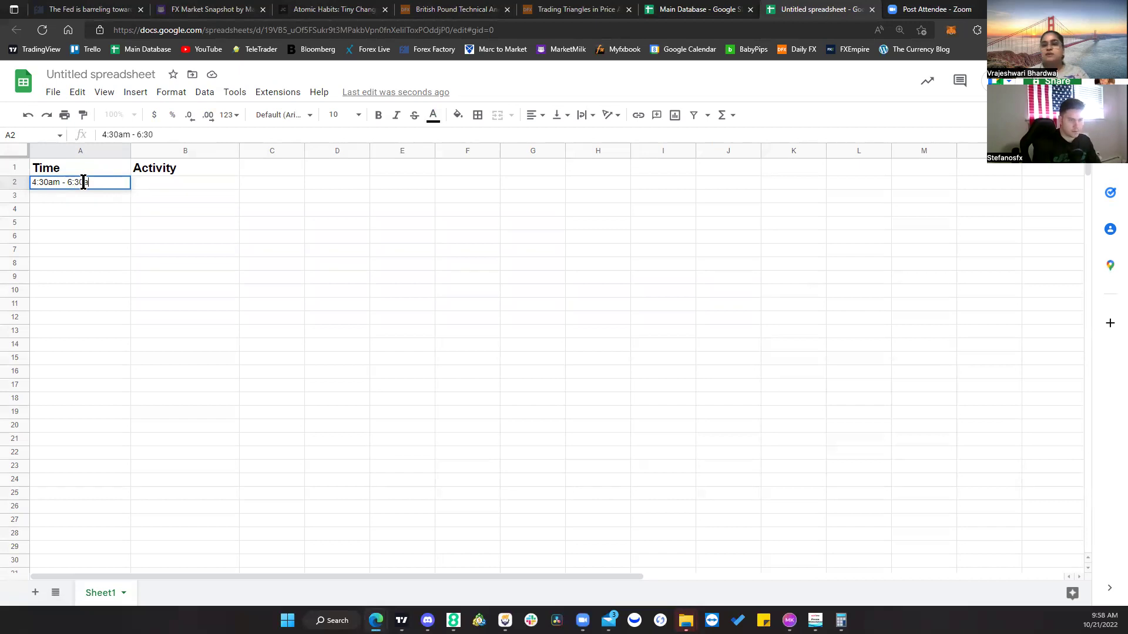
{"action": "left_click", "coordinate": [169, 183]}
{"action": "type", "text": "Morning "}
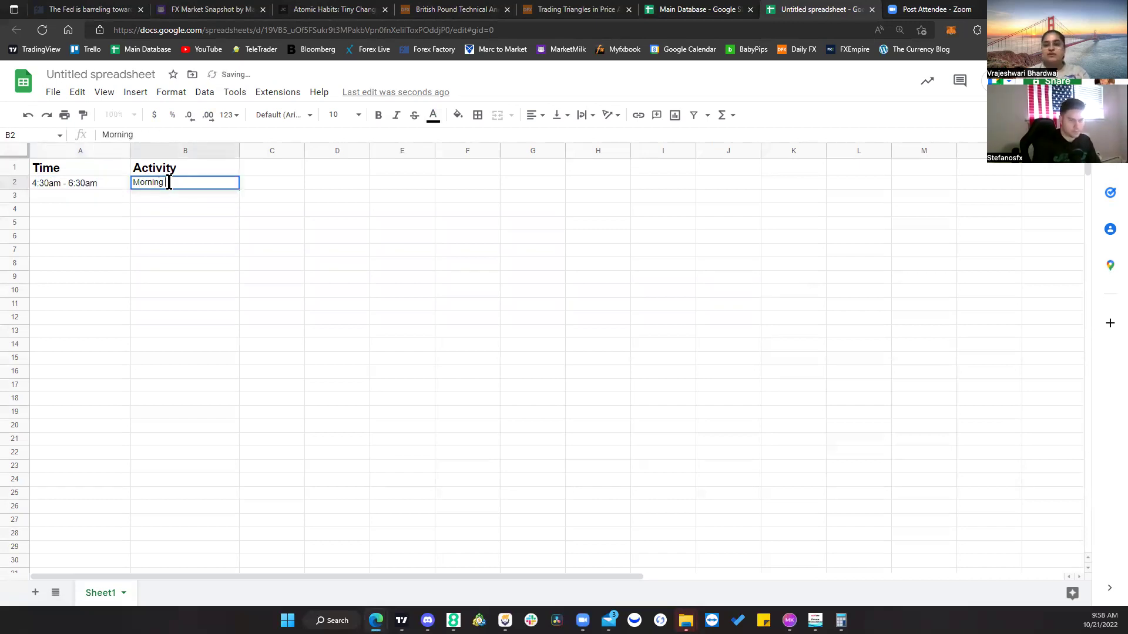
{"action": "type", "text": "Routine"}
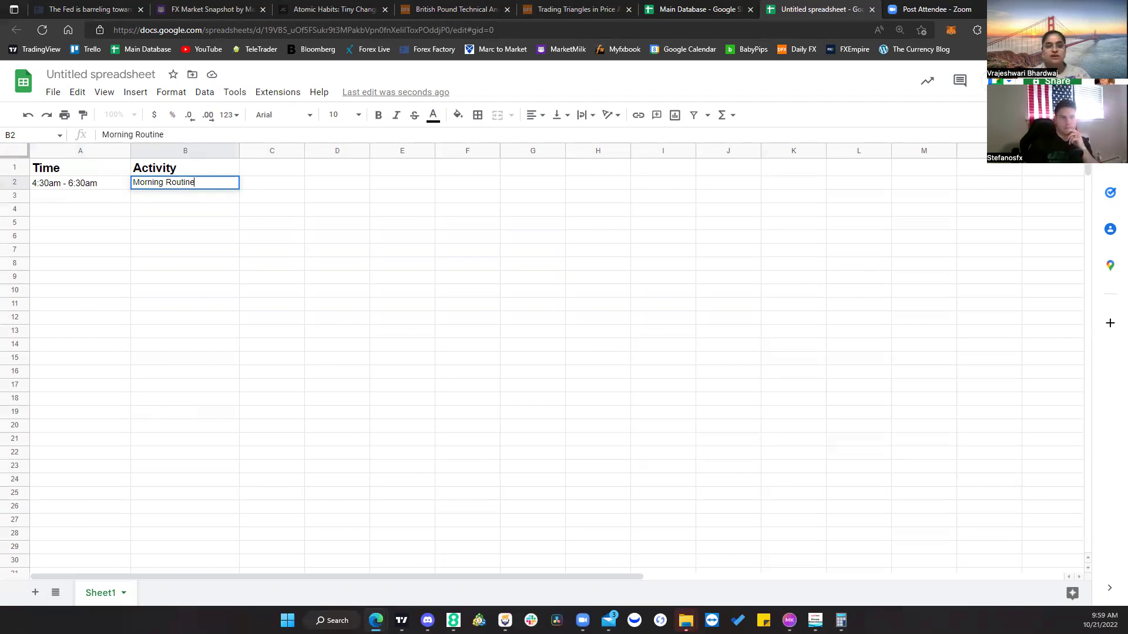
Step: Enlarge the sheet's zoom level to 150%
{"action": "left_click", "coordinate": [96, 97]}
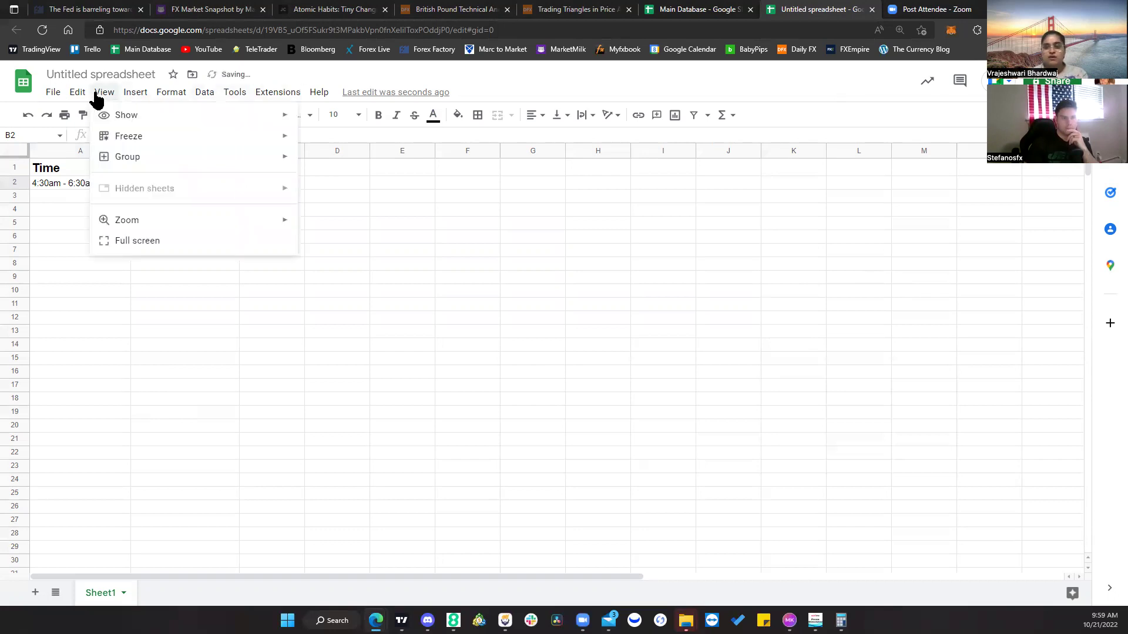
{"action": "mouse_move", "coordinate": [191, 221]}
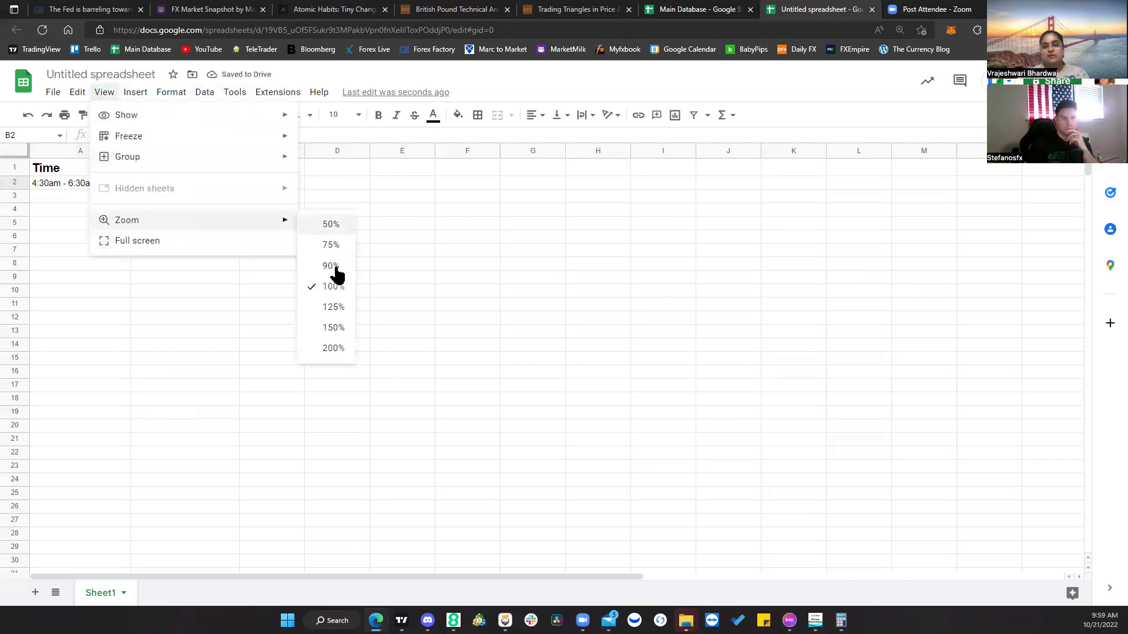
{"action": "left_click", "coordinate": [327, 309]}
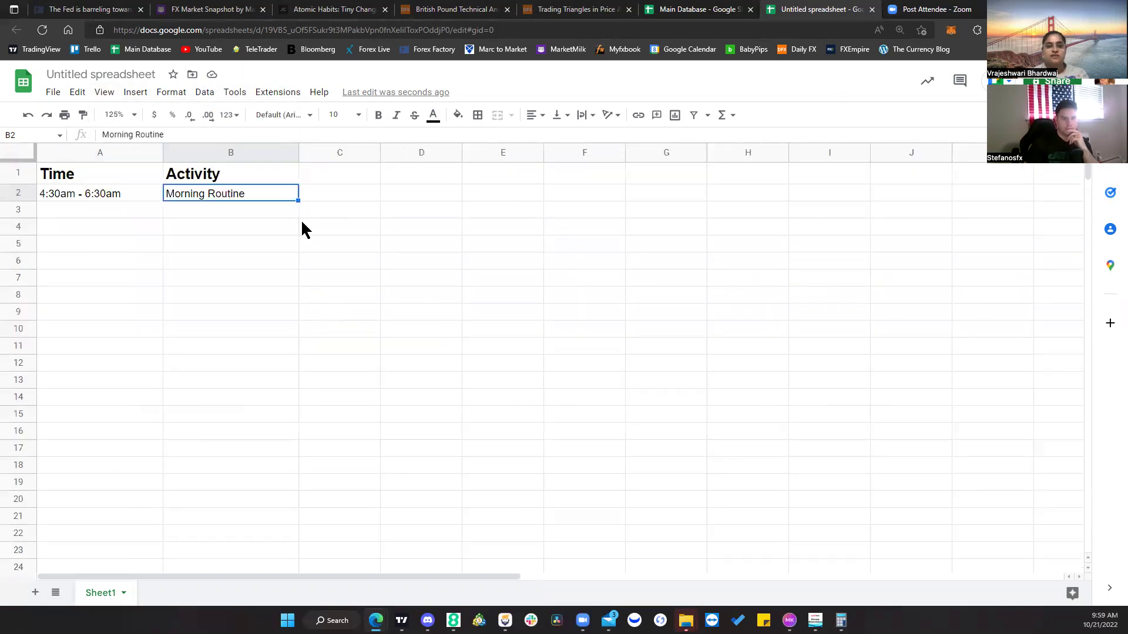
{"action": "left_click", "coordinate": [132, 114]}
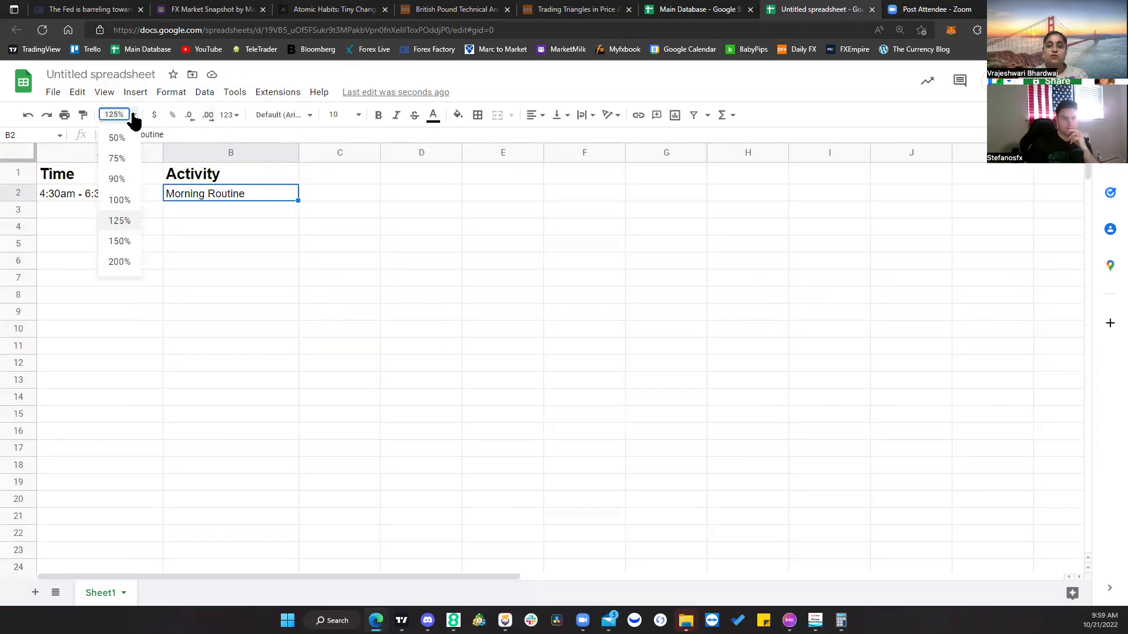
{"action": "left_click", "coordinate": [125, 246]}
{"action": "left_click", "coordinate": [170, 249]}
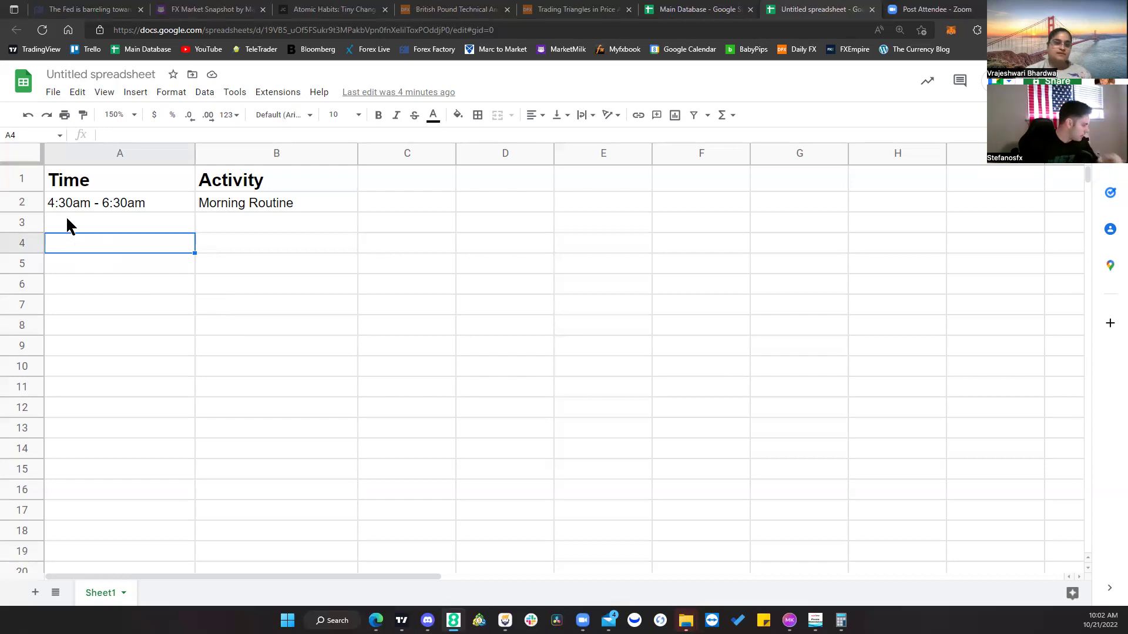
Step: Add a schedule entry in row 3 with the time 6:30am - 9:00am and the activity Livestream
{"action": "left_click", "coordinate": [100, 224]}
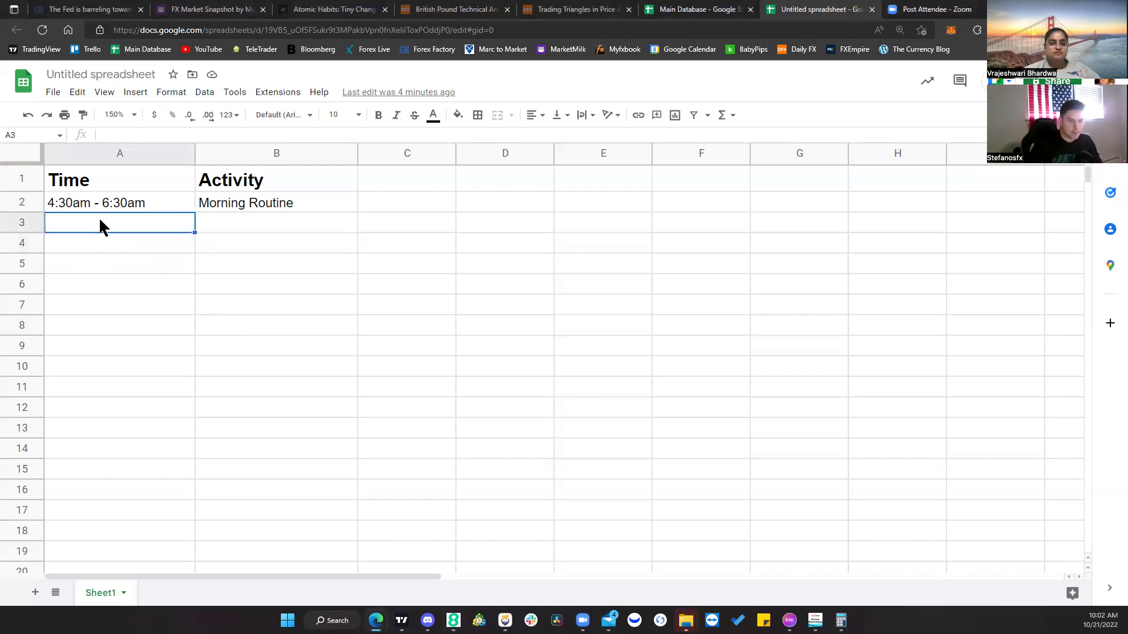
{"action": "type", "text": "6:00"}
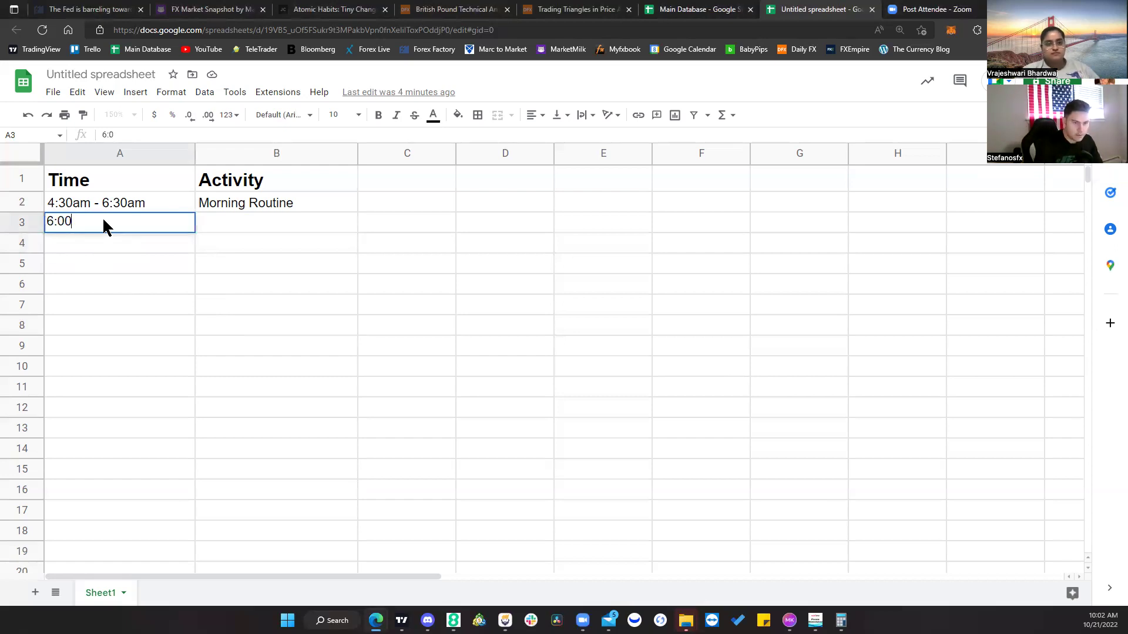
{"action": "key", "text": "BackSpace"}
{"action": "key", "text": "BackSpace"}
{"action": "type", "text": "30am"}
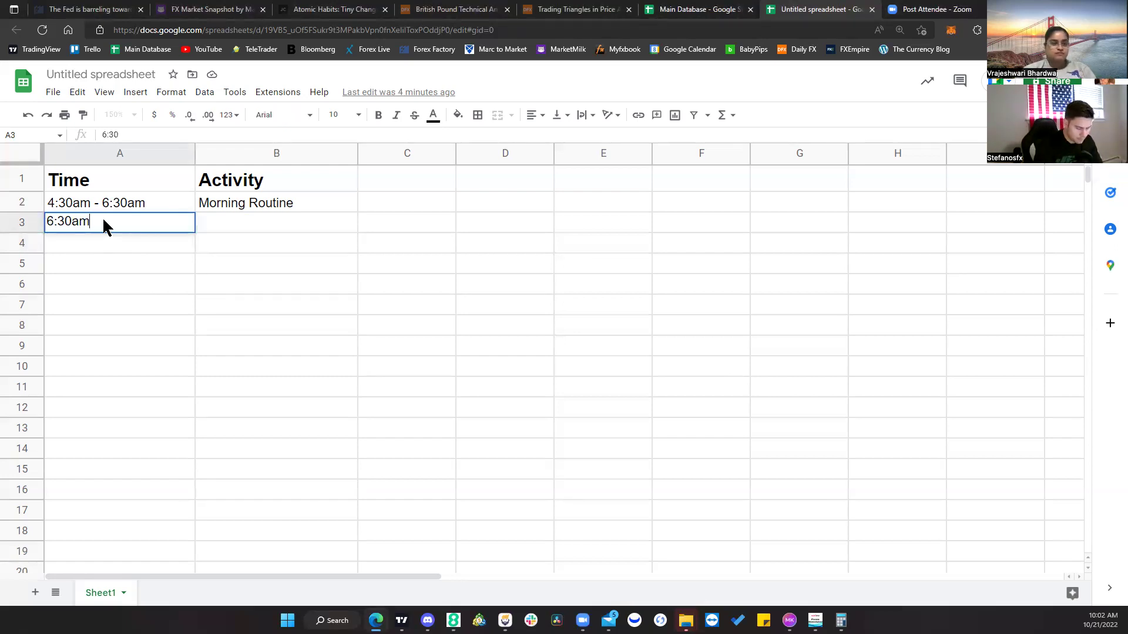
{"action": "type", "text": " - 9:0"}
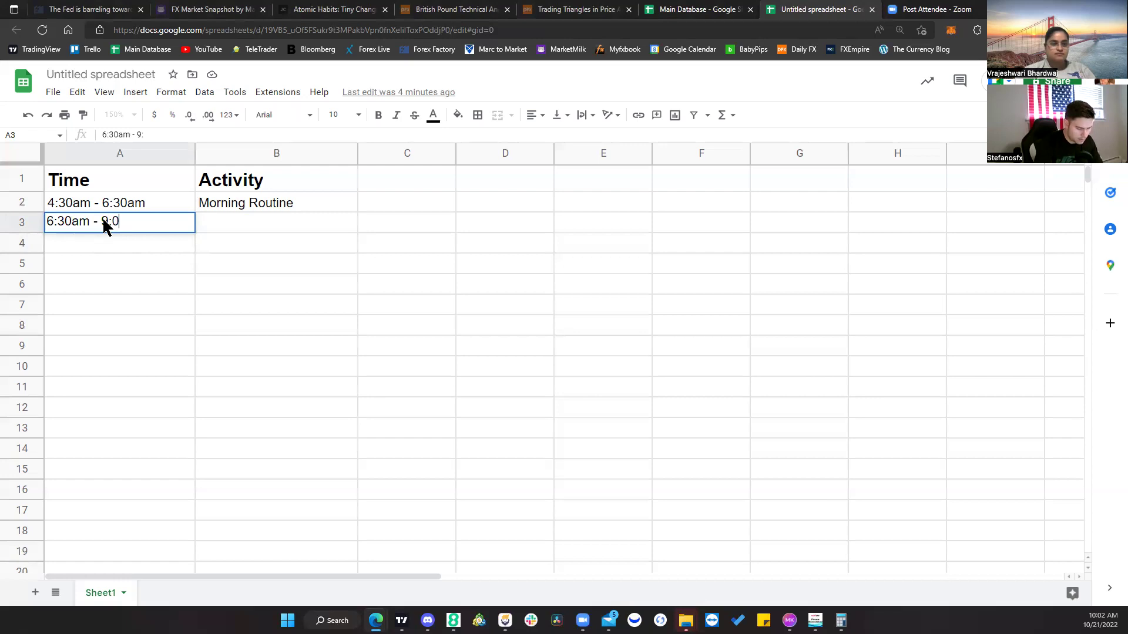
{"action": "type", "text": "0am"}
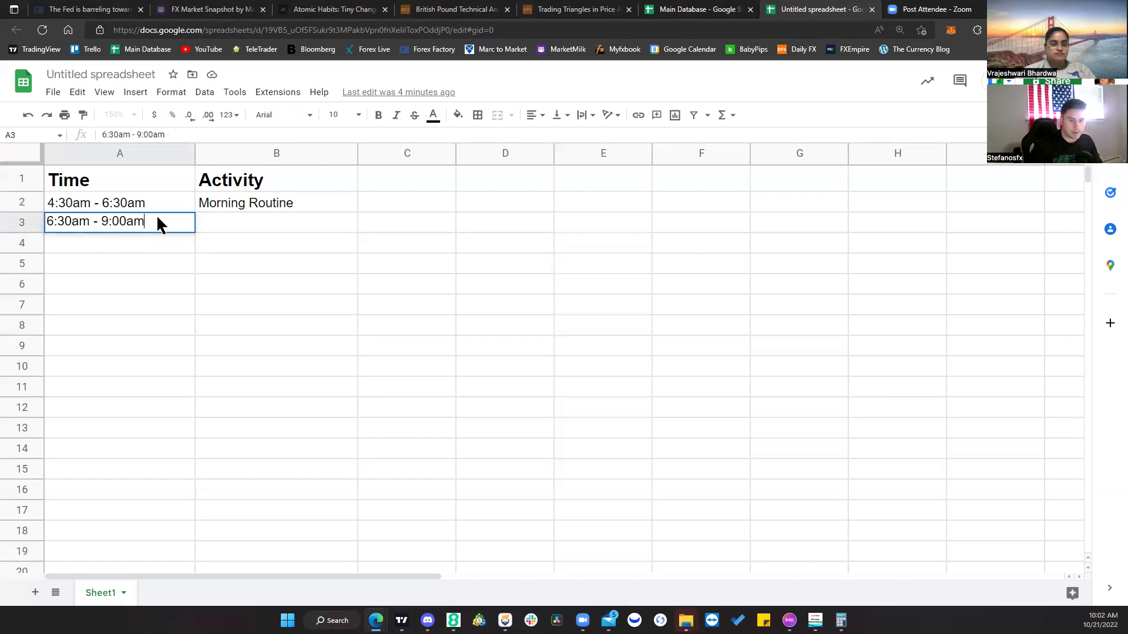
{"action": "left_click", "coordinate": [236, 227]}
{"action": "type", "text": "Livestream"}
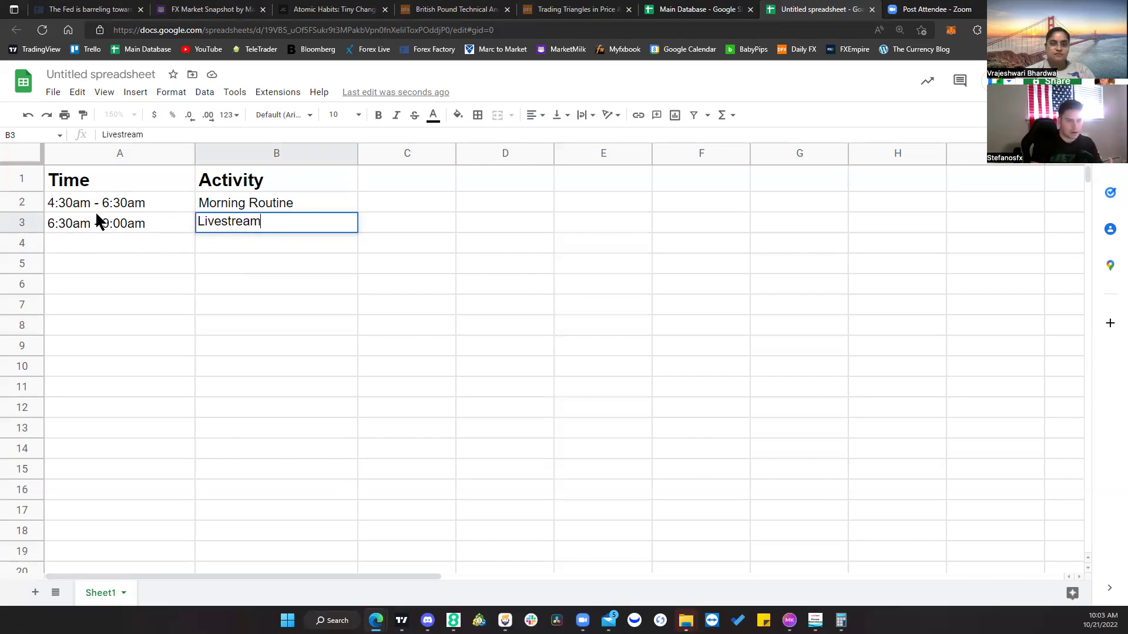
Step: Add a schedule entry in row 4 with the time 9:00am - 9:15am and the activity Post Stream Work
{"action": "left_click", "coordinate": [90, 247]}
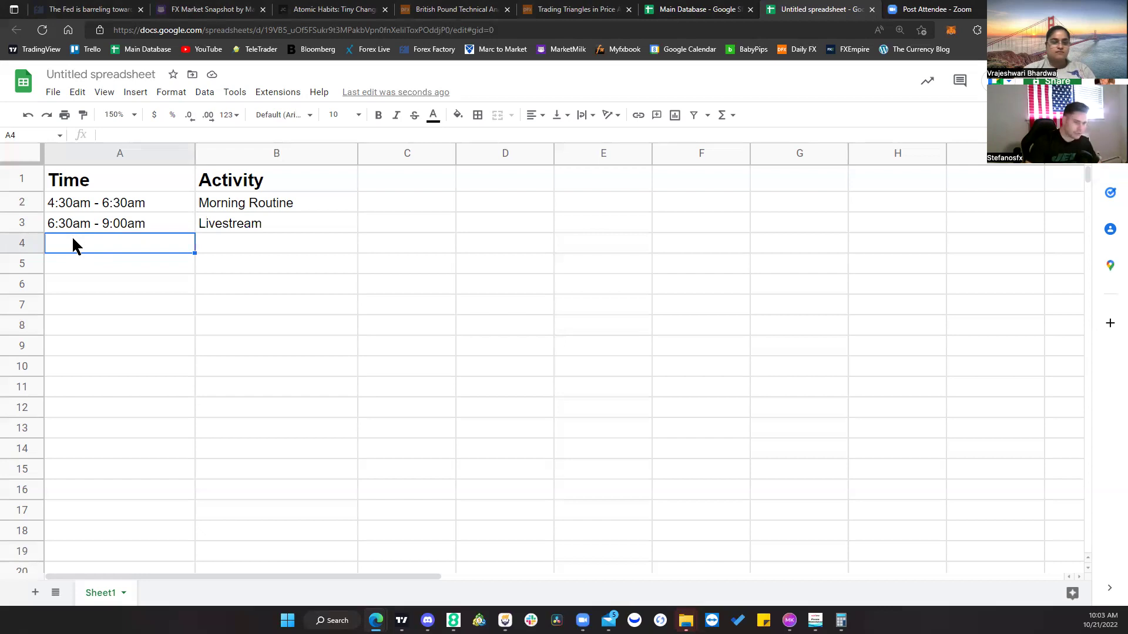
{"action": "type", "text": "9:00am"}
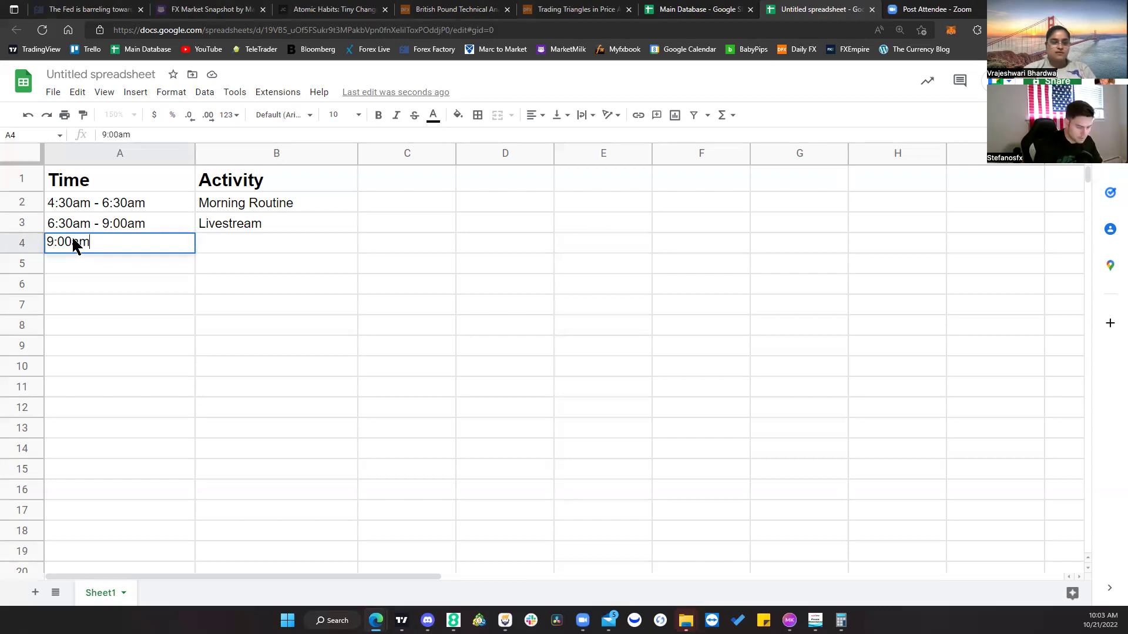
{"action": "type", "text": " - 9:15am"}
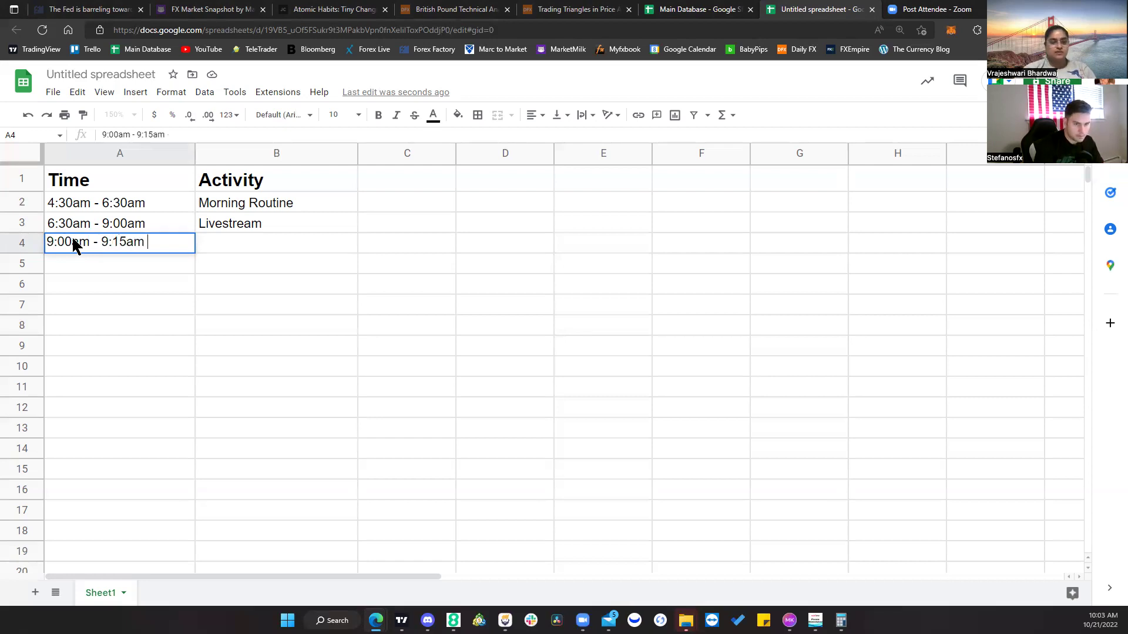
{"action": "key", "text": "Tab"}
{"action": "type", "text": "Post "}
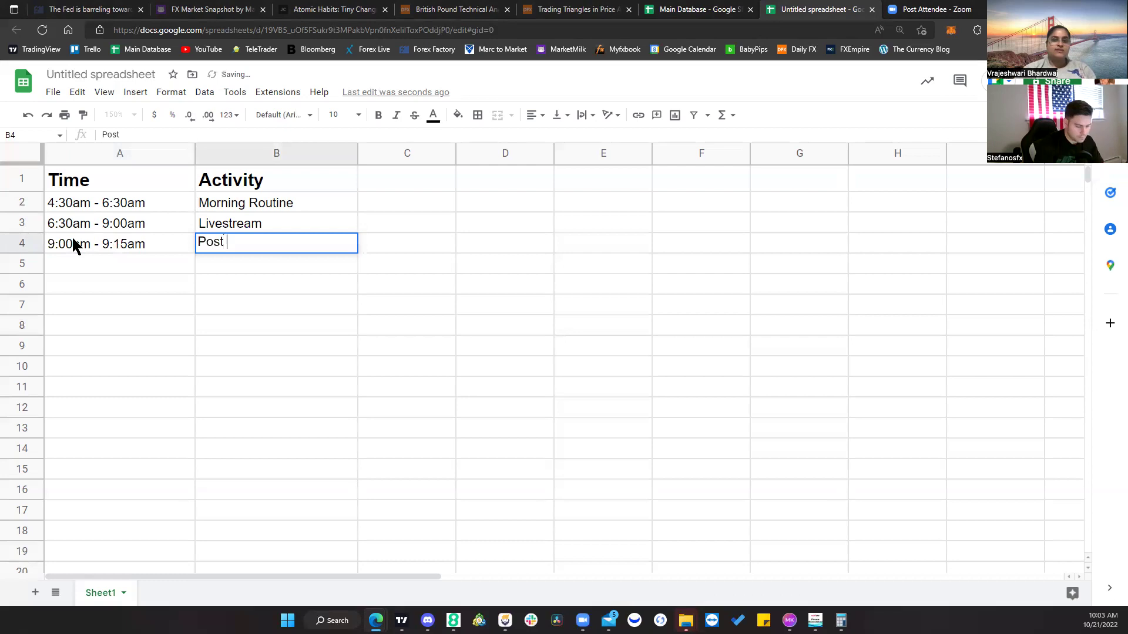
{"action": "type", "text": "Stream "}
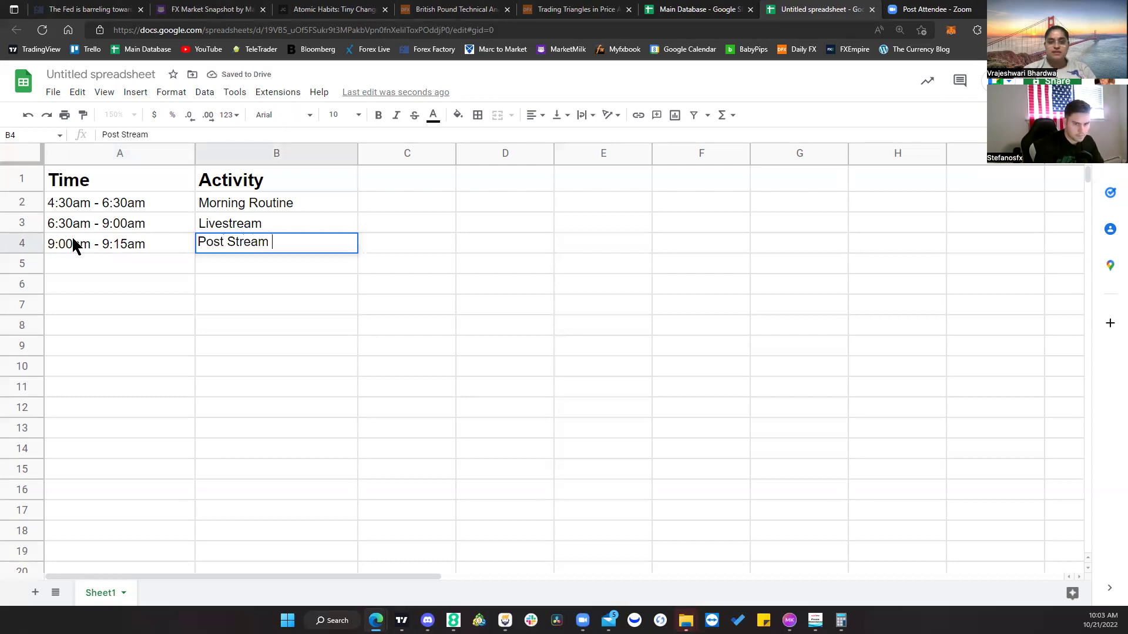
{"action": "type", "text": "Work"}
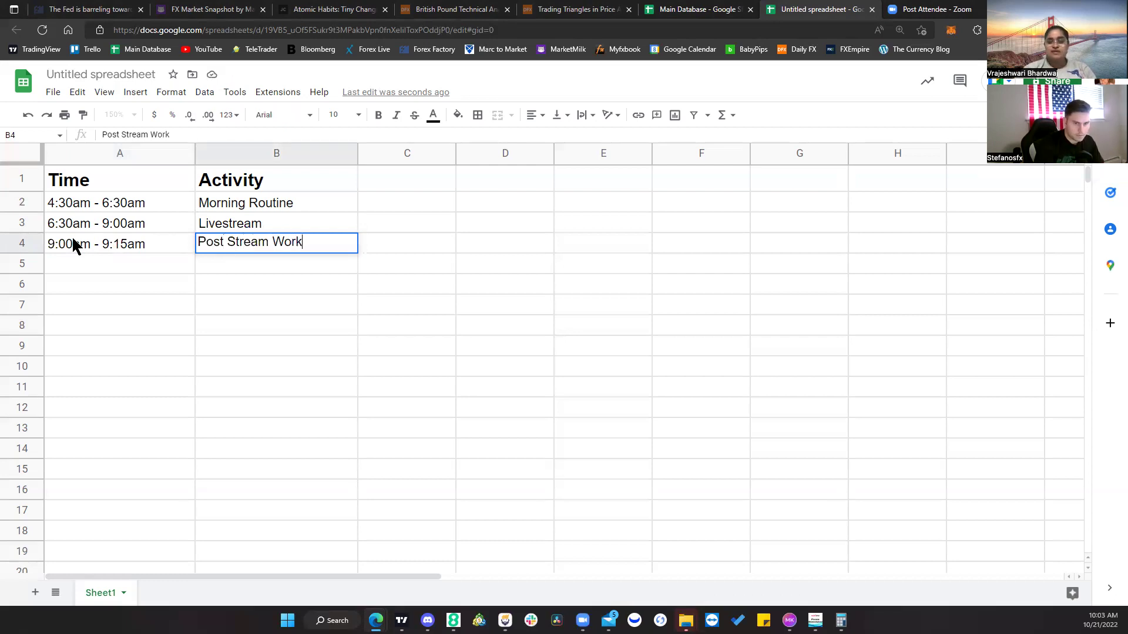
{"action": "key", "text": "Tab"}
Step: Add a schedule entry in row 5 with the time 9:15am - 9:25am and the activity Breakfast
{"action": "left_click", "coordinate": [71, 265]}
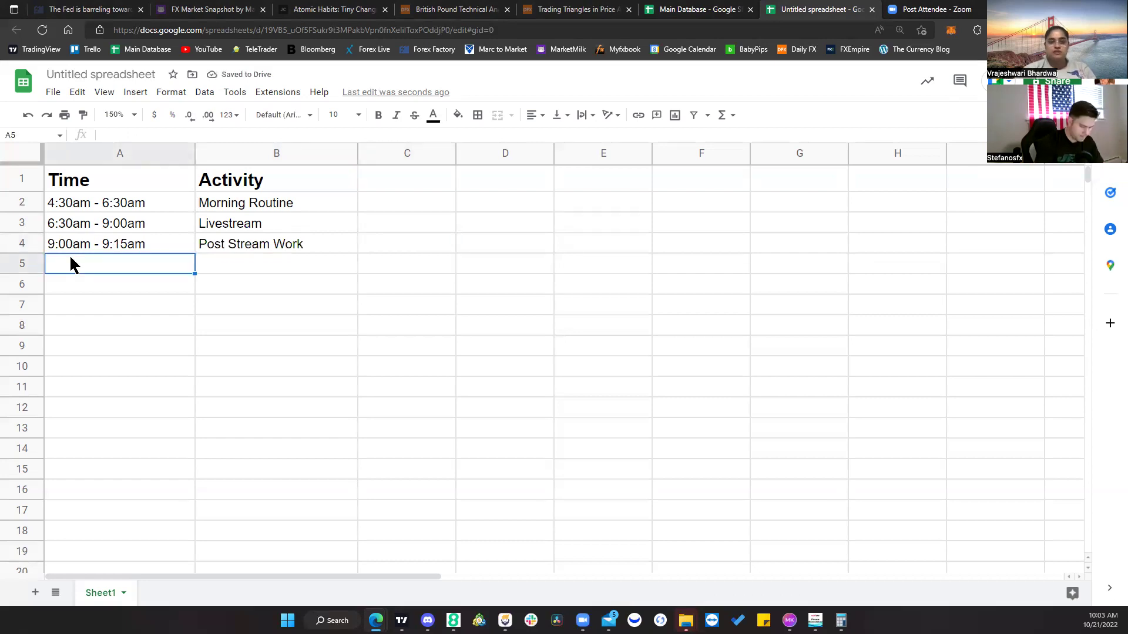
{"action": "type", "text": "9:15"}
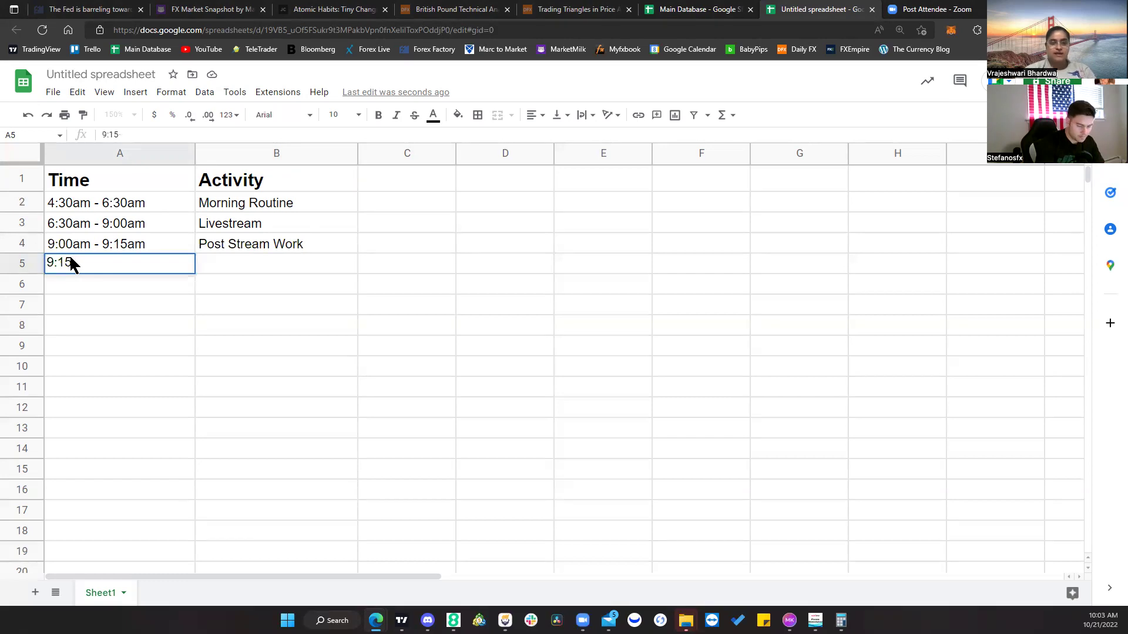
{"action": "type", "text": "am - 9:25am B"}
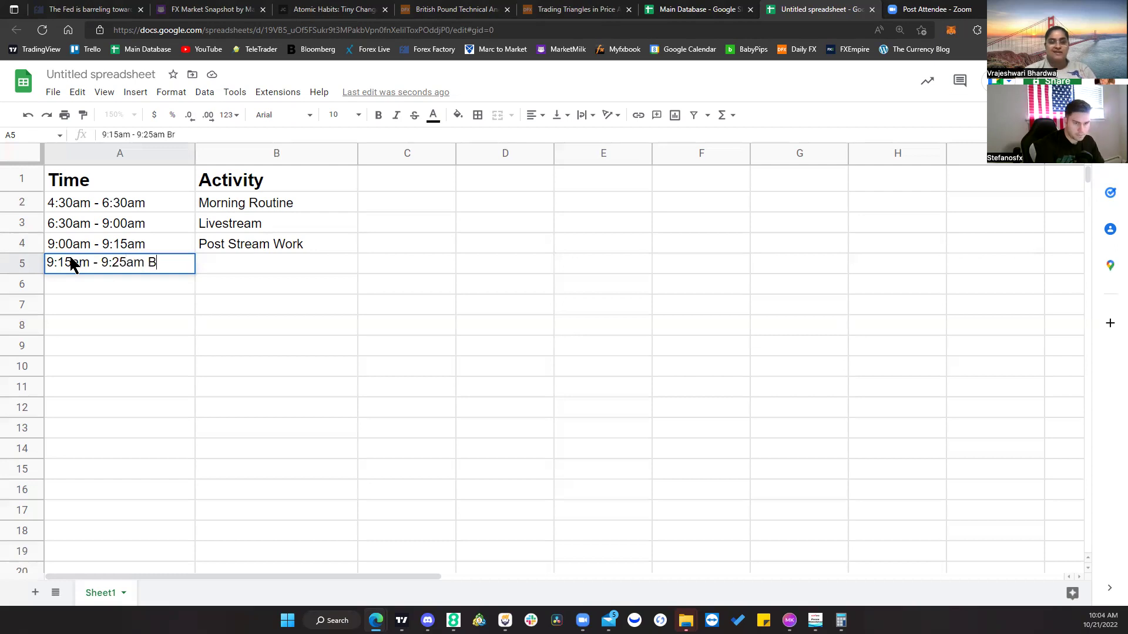
{"action": "key", "text": "BackSpace"}
{"action": "key", "text": "Tab"}
{"action": "type", "text": "Breakd"}
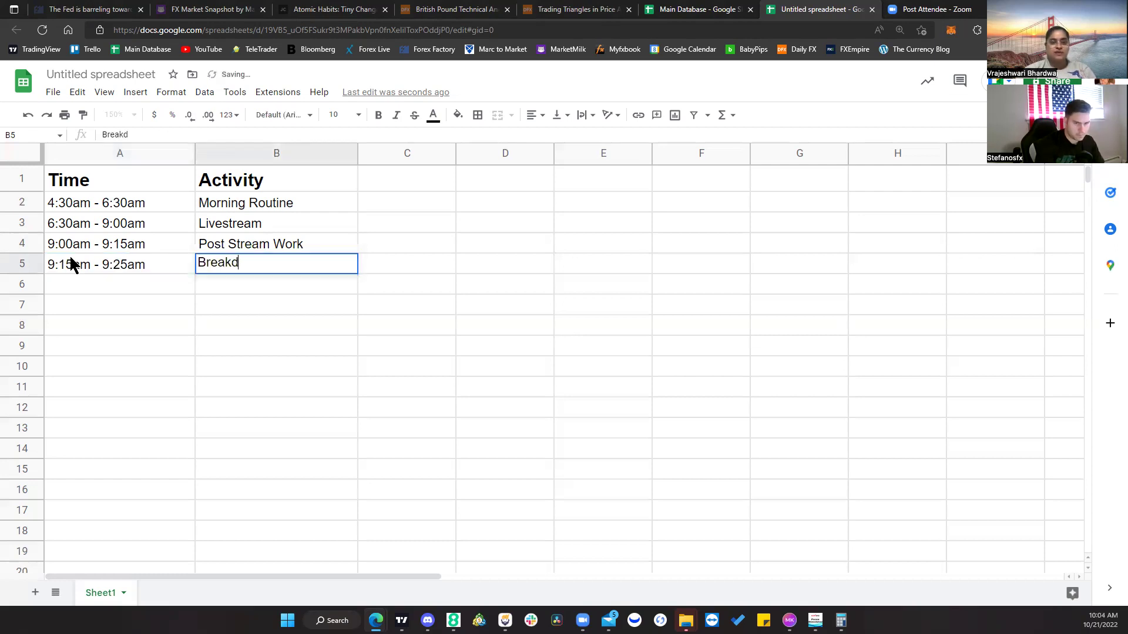
{"action": "key", "text": "BackSpace"}
{"action": "type", "text": "fae"}
{"action": "key", "text": "BackSpace"}
{"action": "type", "text": "st"}
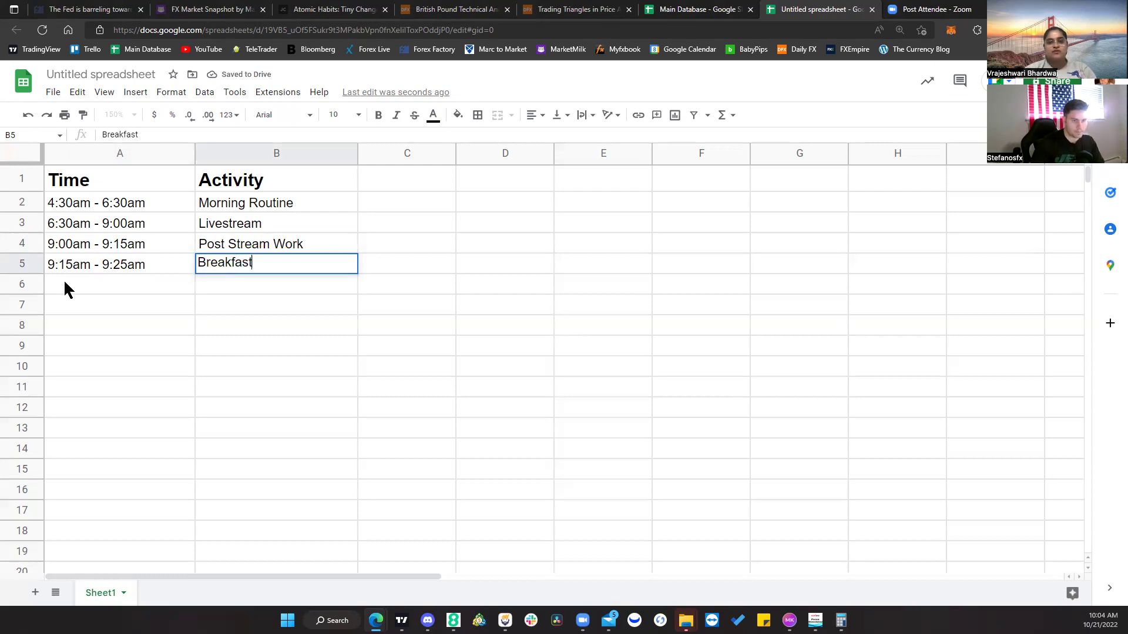
{"action": "key", "text": "Return"}
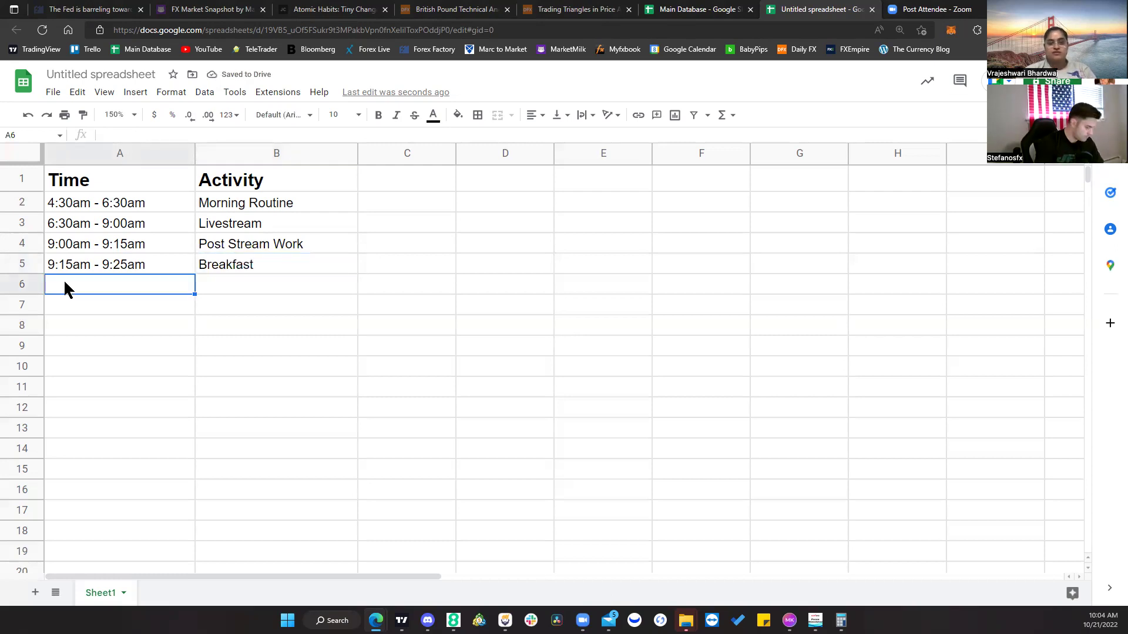
Step: Add a schedule entry in row 6 with the time 9:25am - 10:45am and the activity Main Workout
{"action": "type", "text": "9:25am"}
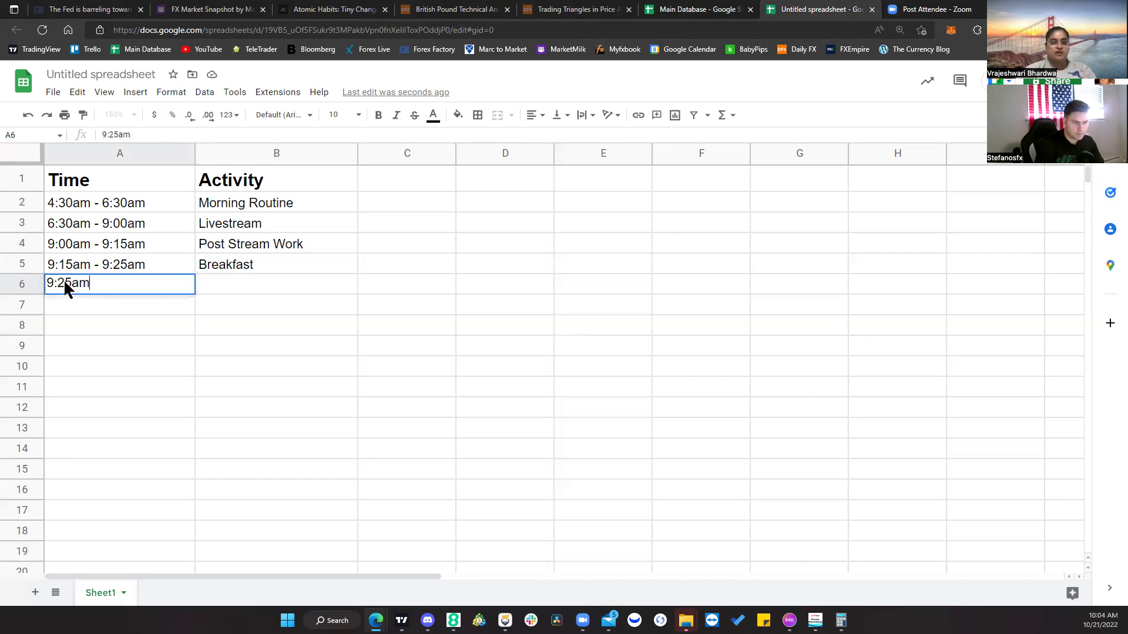
{"action": "type", "text": " - "}
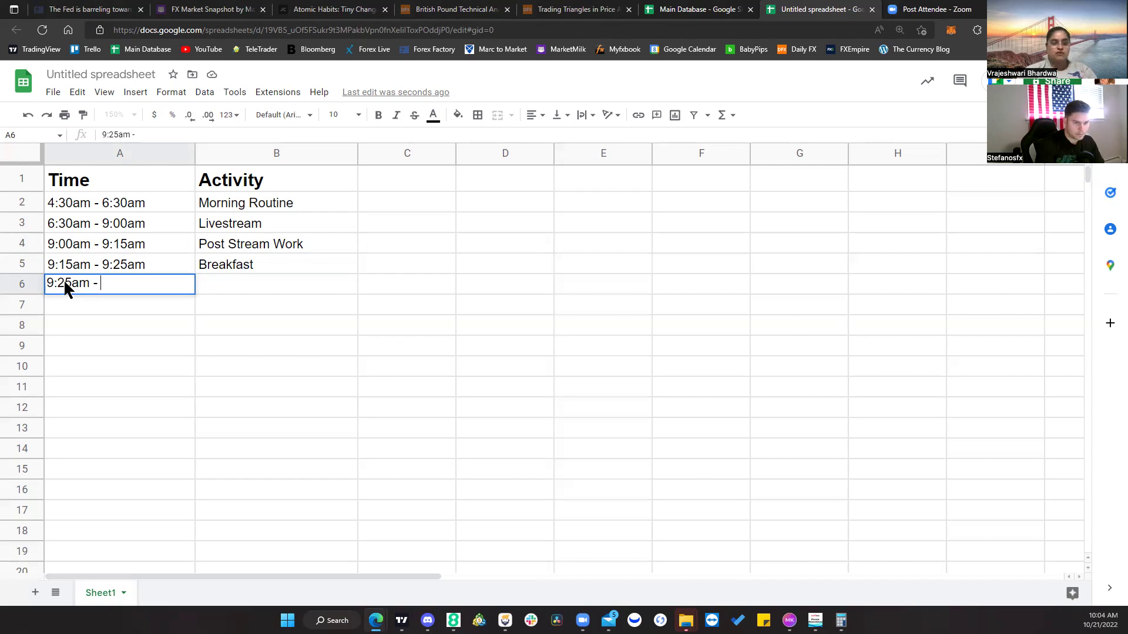
{"action": "type", "text": "9"}
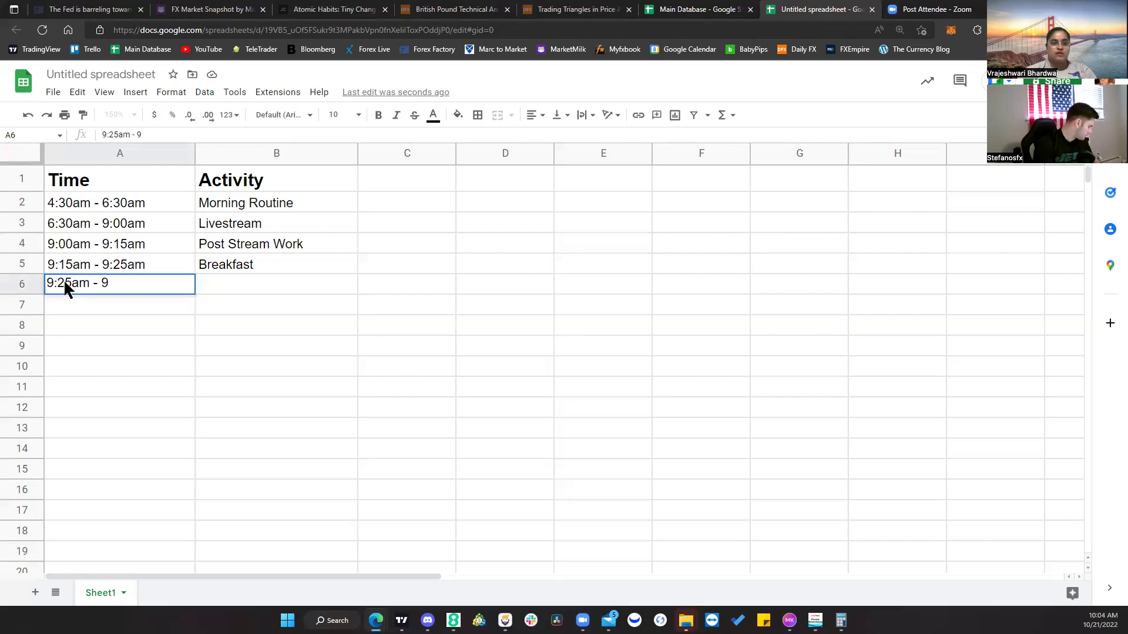
{"action": "key", "text": "BackSpace"}
{"action": "type", "text": "1"}
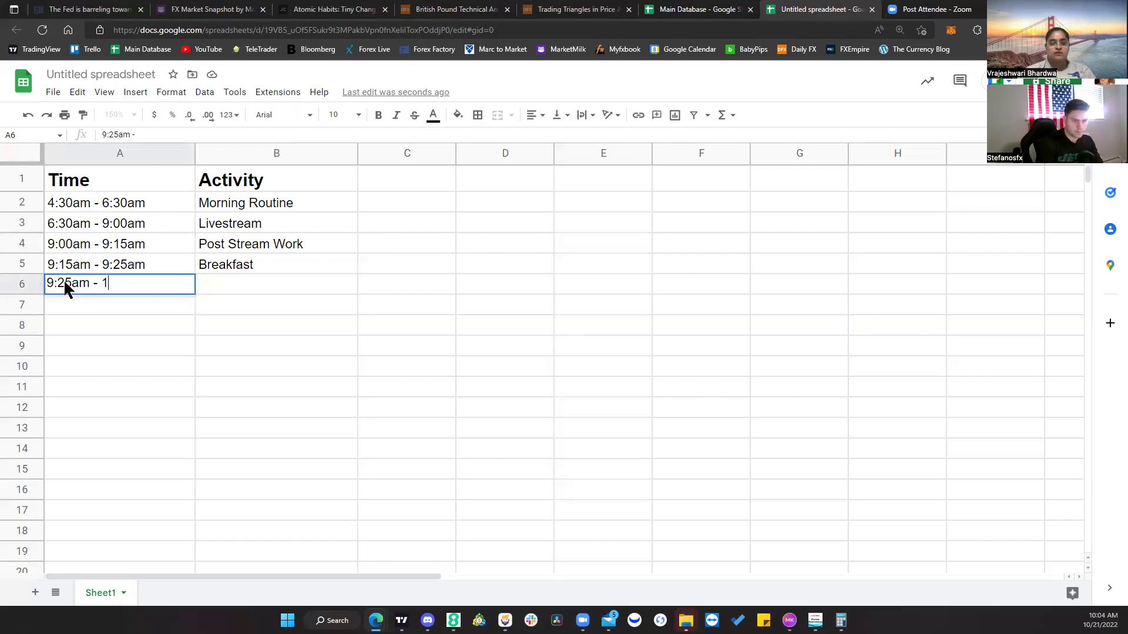
{"action": "type", "text": "0:45am"}
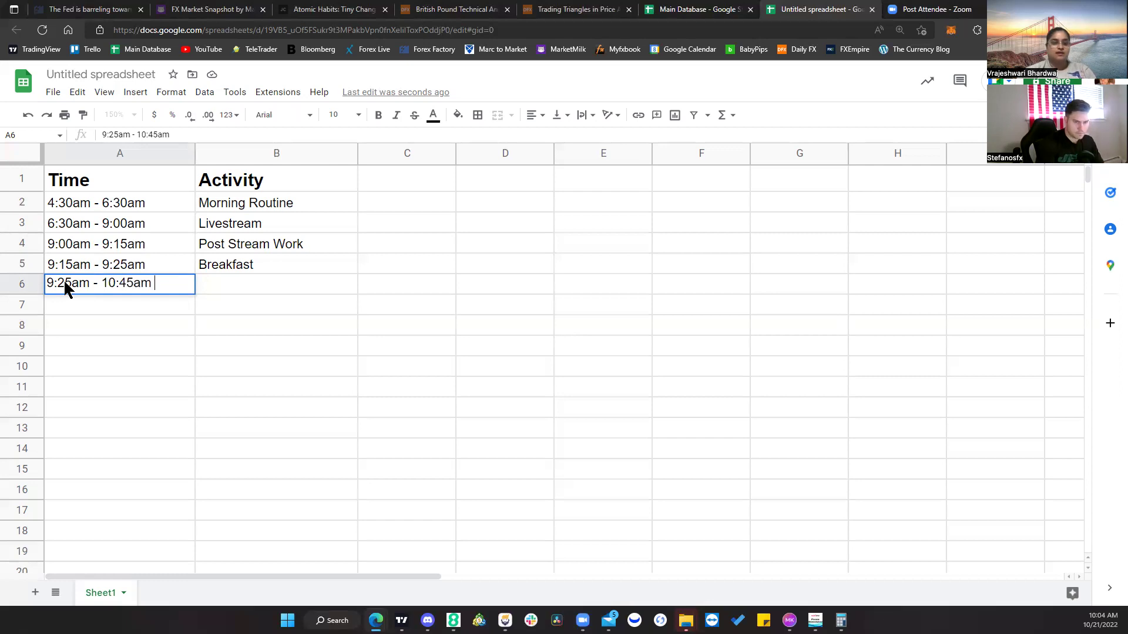
{"action": "key", "text": "Tab"}
{"action": "type", "text": "Main Workout"}
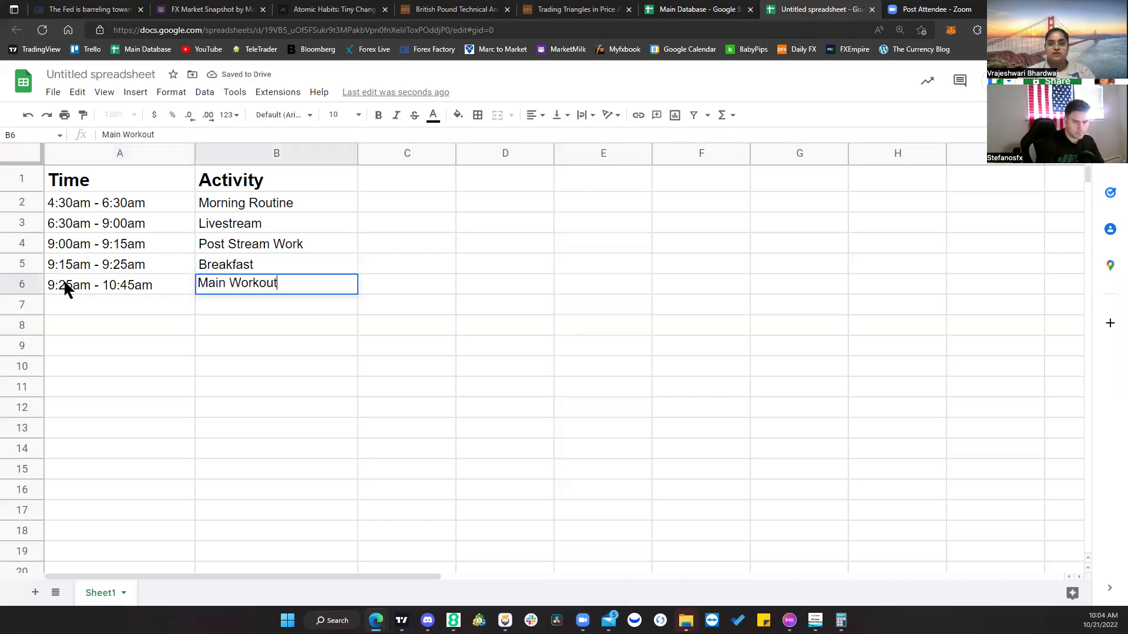
{"action": "key", "text": "Tab"}
Step: Add a schedule entry in row 7 with the time 10:45am - 11:00am and the activity Meal #2
{"action": "left_click", "coordinate": [78, 305]}
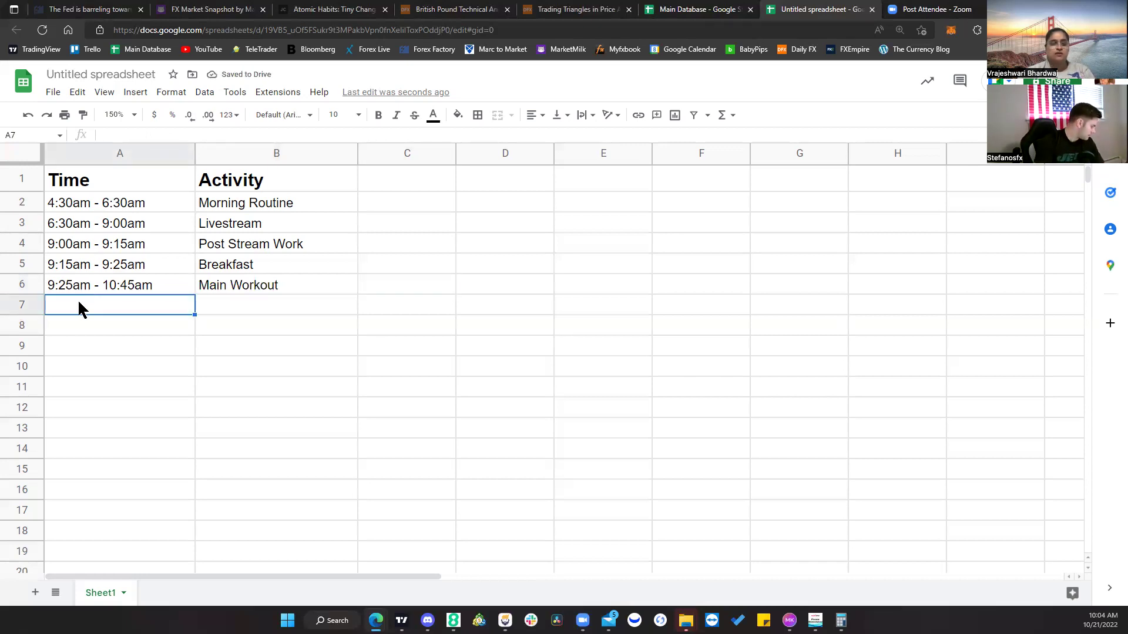
{"action": "type", "text": "10:45am "}
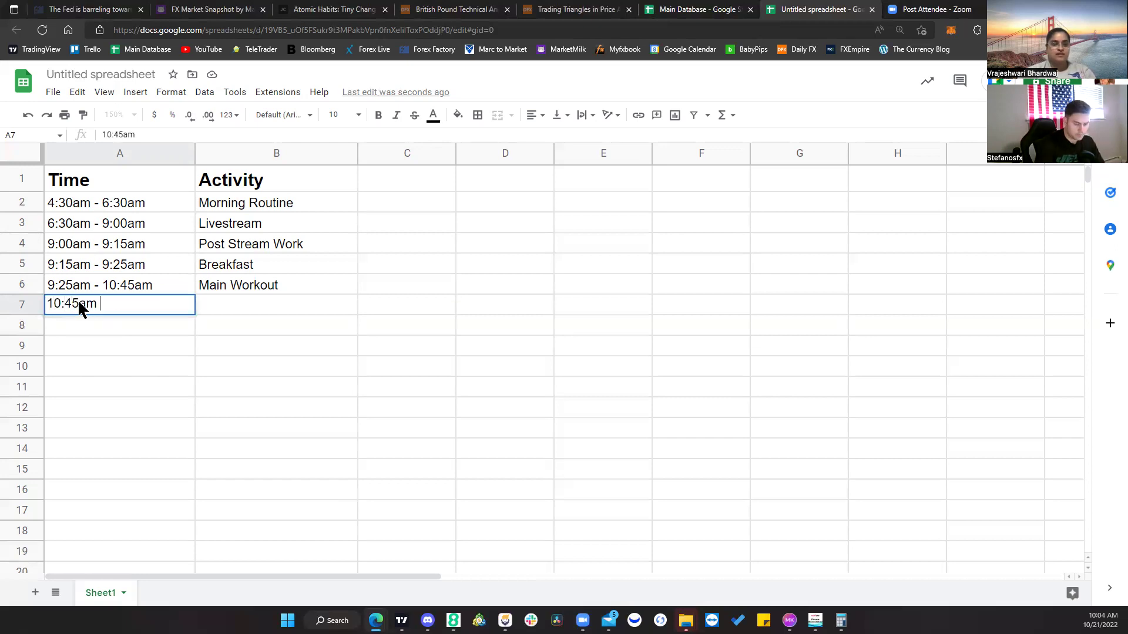
{"action": "type", "text": "- 11:00am"}
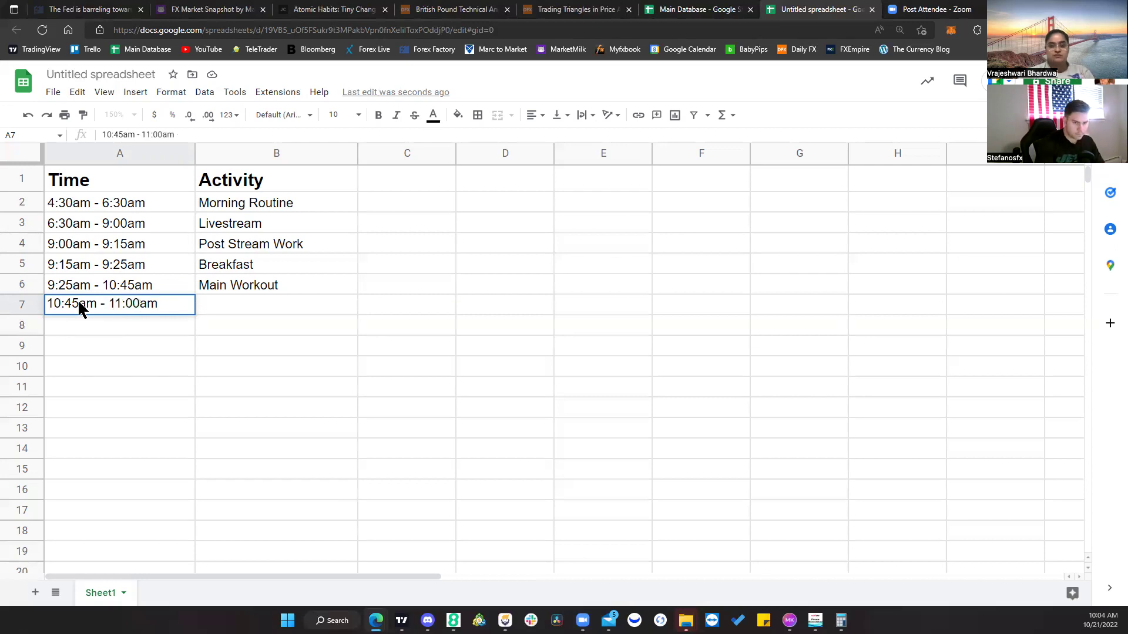
{"action": "key", "text": "Tab"}
{"action": "type", "text": "Meal"}
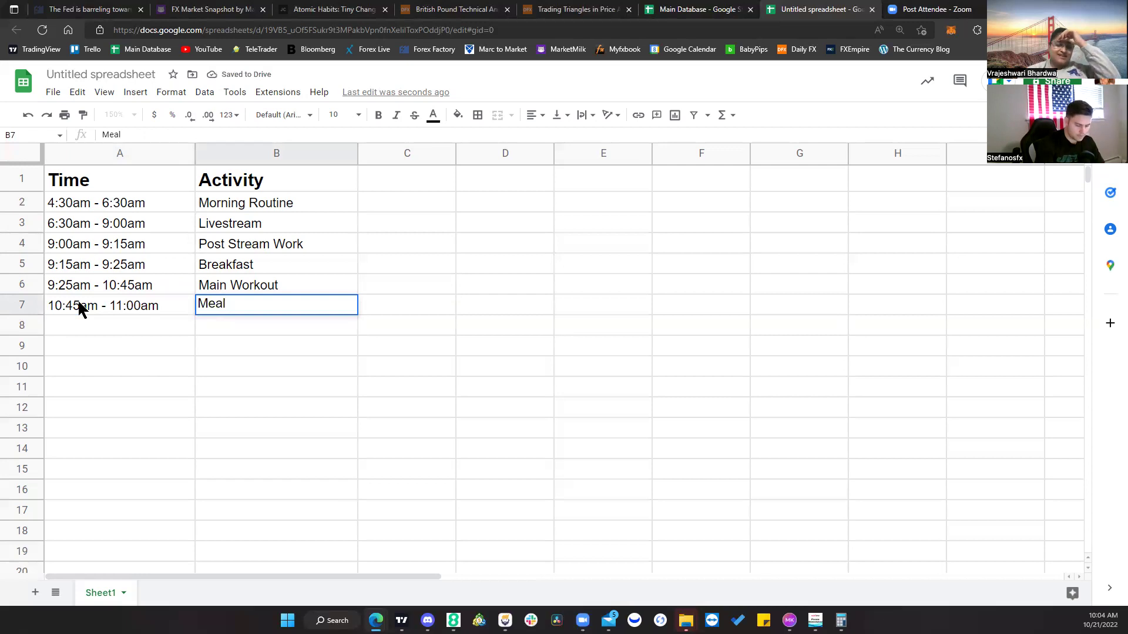
{"action": "type", "text": " #"}
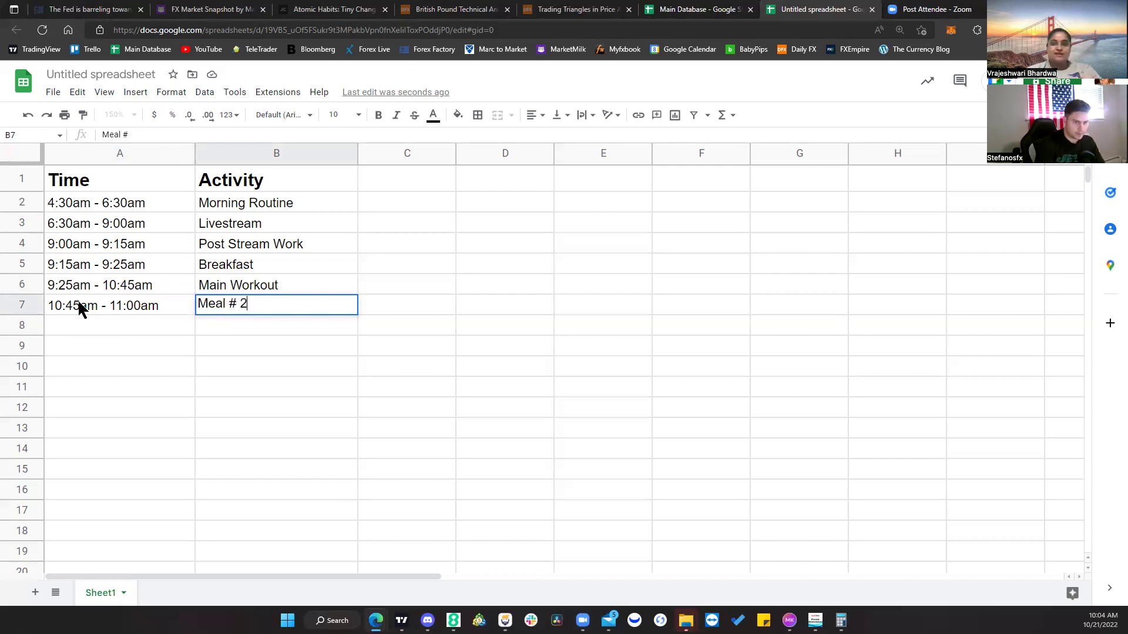
{"action": "type", "text": "2"}
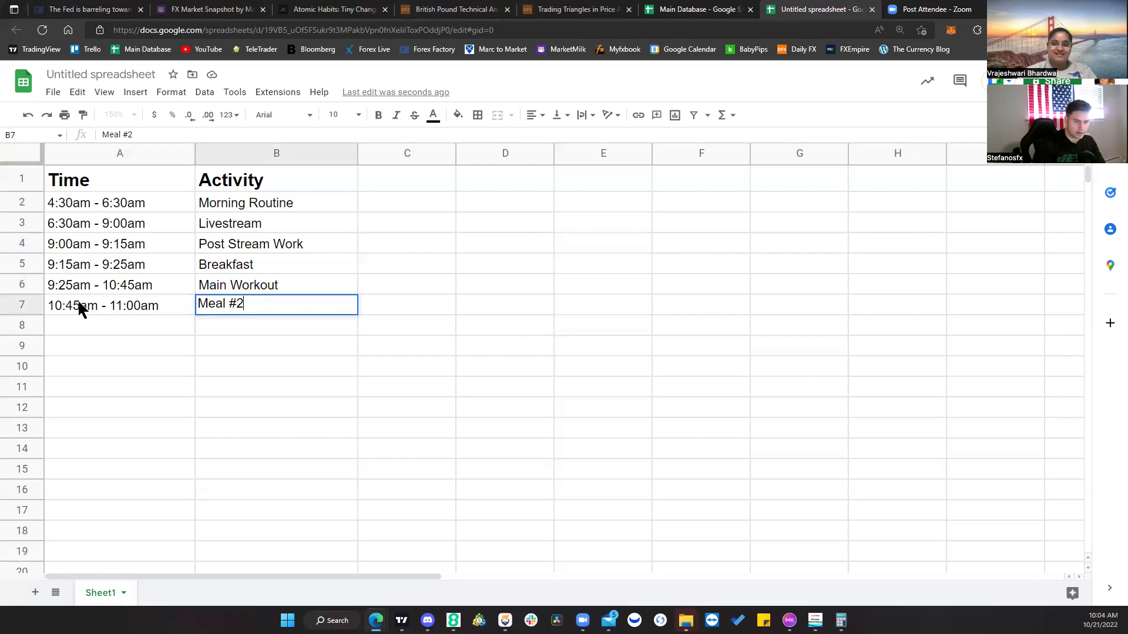
{"action": "left_click", "coordinate": [66, 314]}
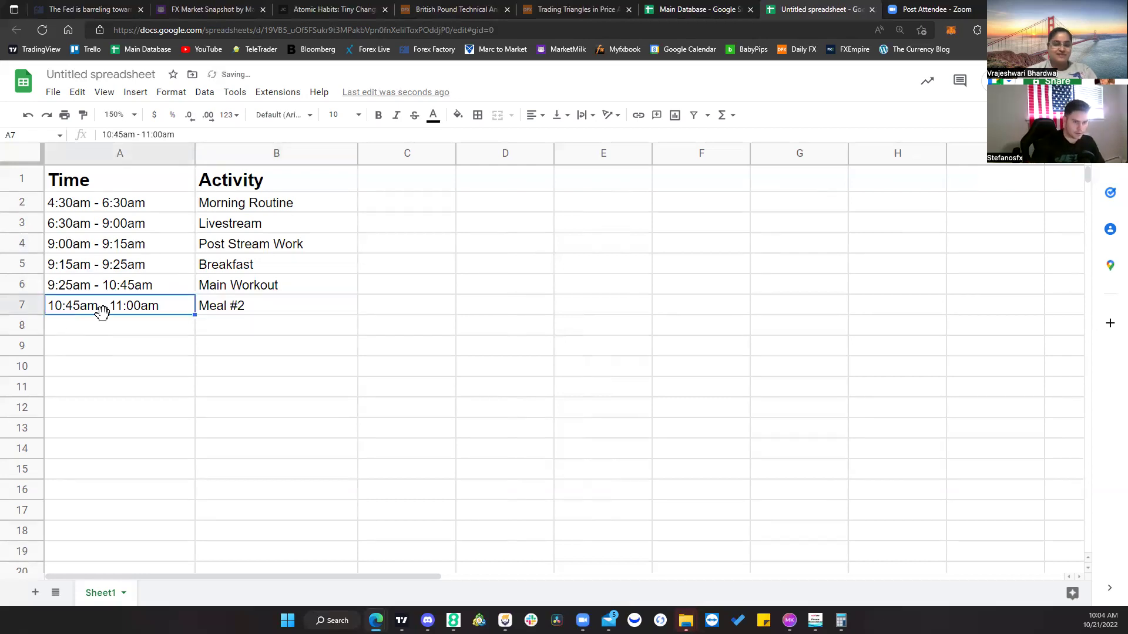
Step: Enter the time range 11:00am - 2:00pm in row 8 of the Time column
{"action": "left_click", "coordinate": [94, 326]}
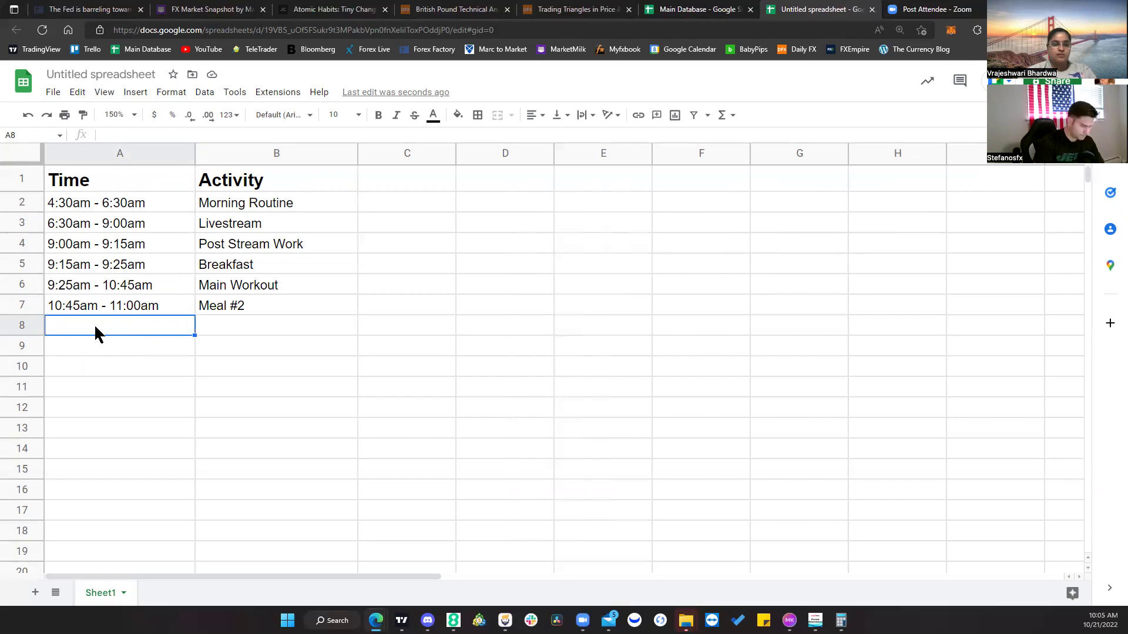
{"action": "type", "text": "11:00am"}
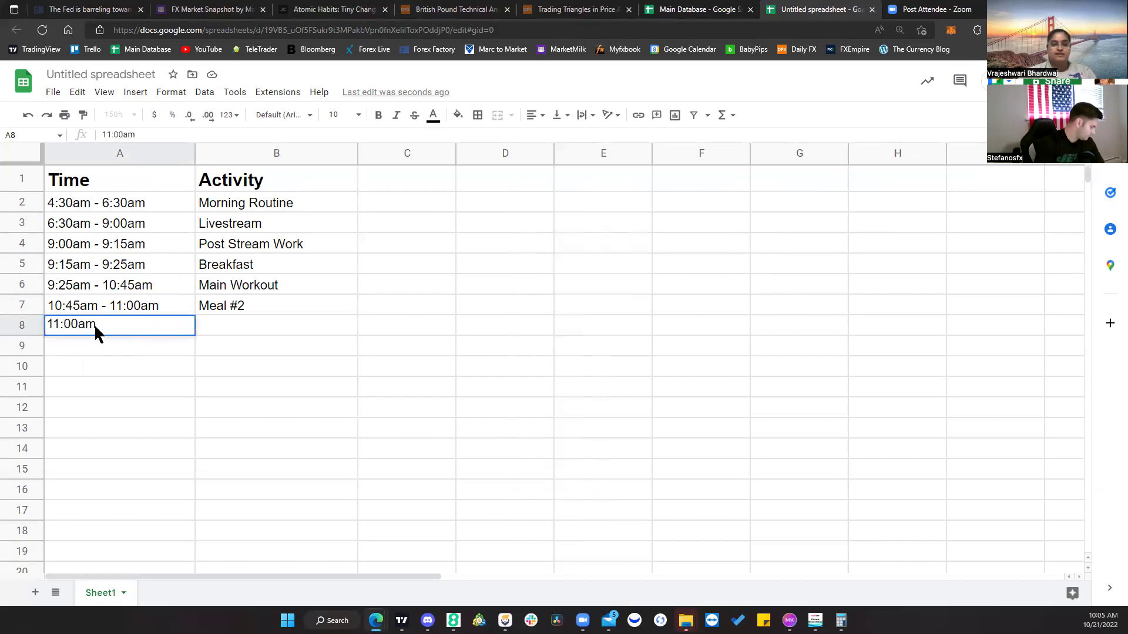
{"action": "type", "text": "- "}
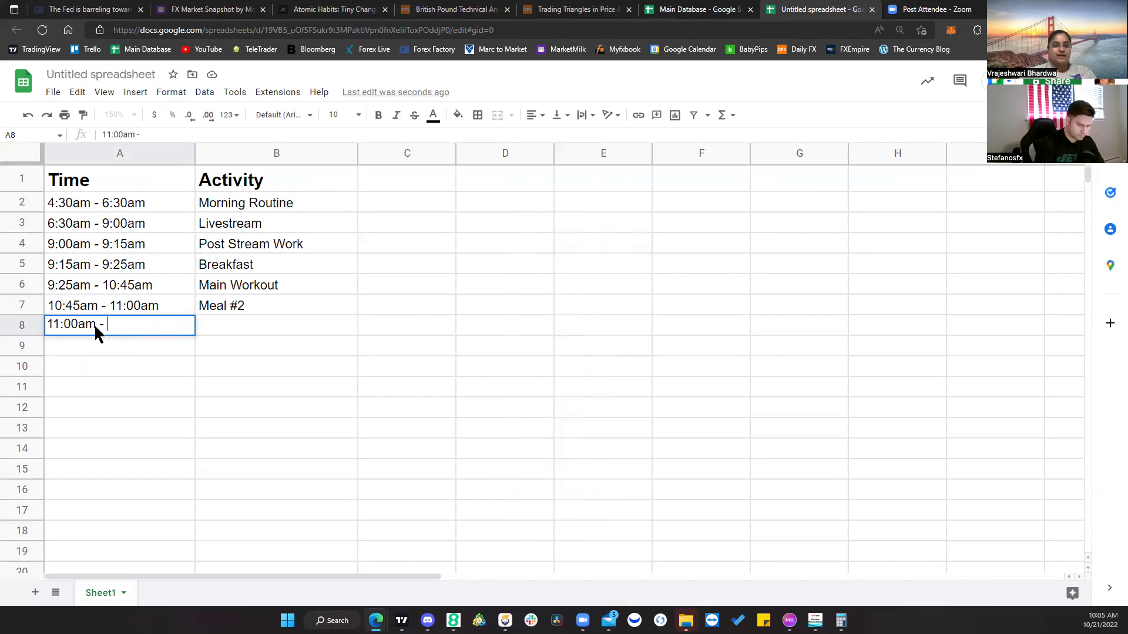
{"action": "type", "text": "1"}
{"action": "key", "text": "BackSpace"}
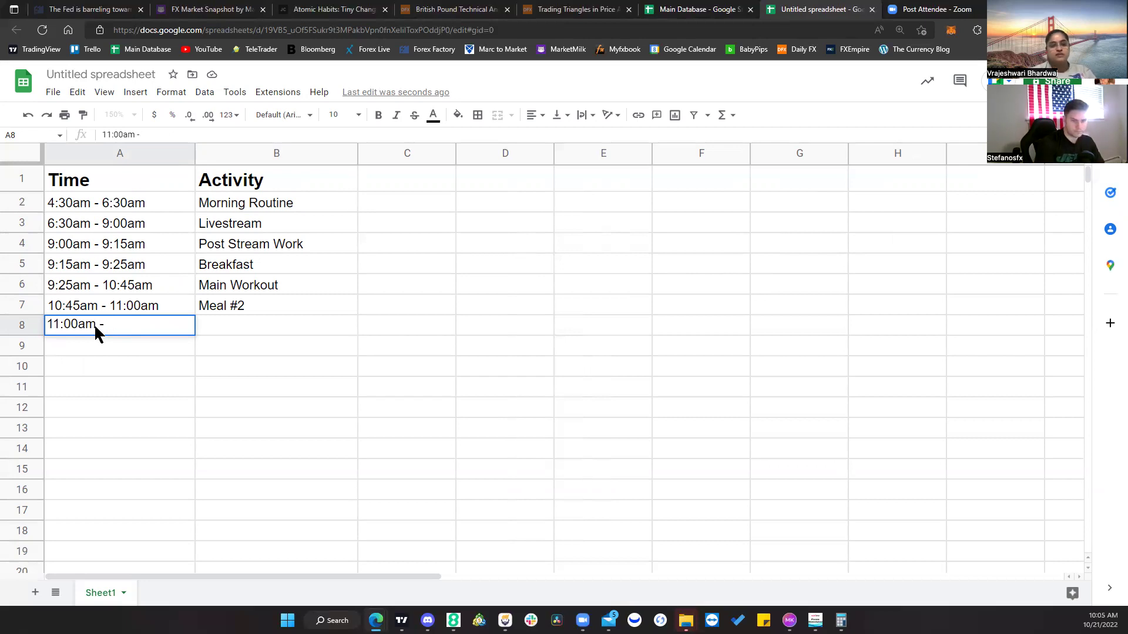
{"action": "type", "text": "2:00pm"}
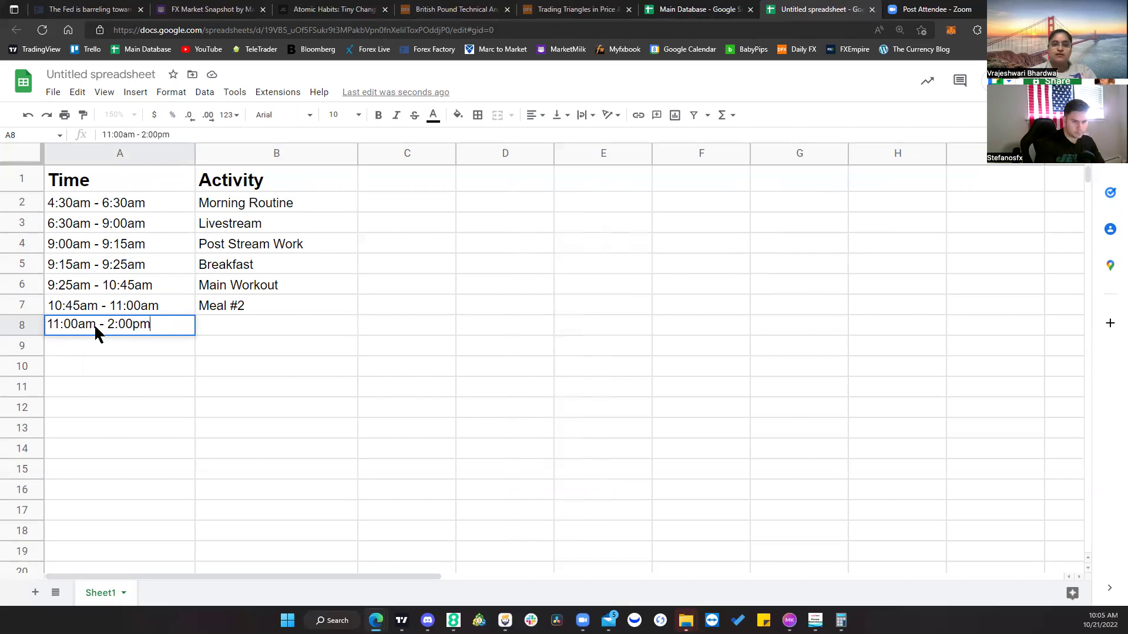
{"action": "key", "text": "Tab"}
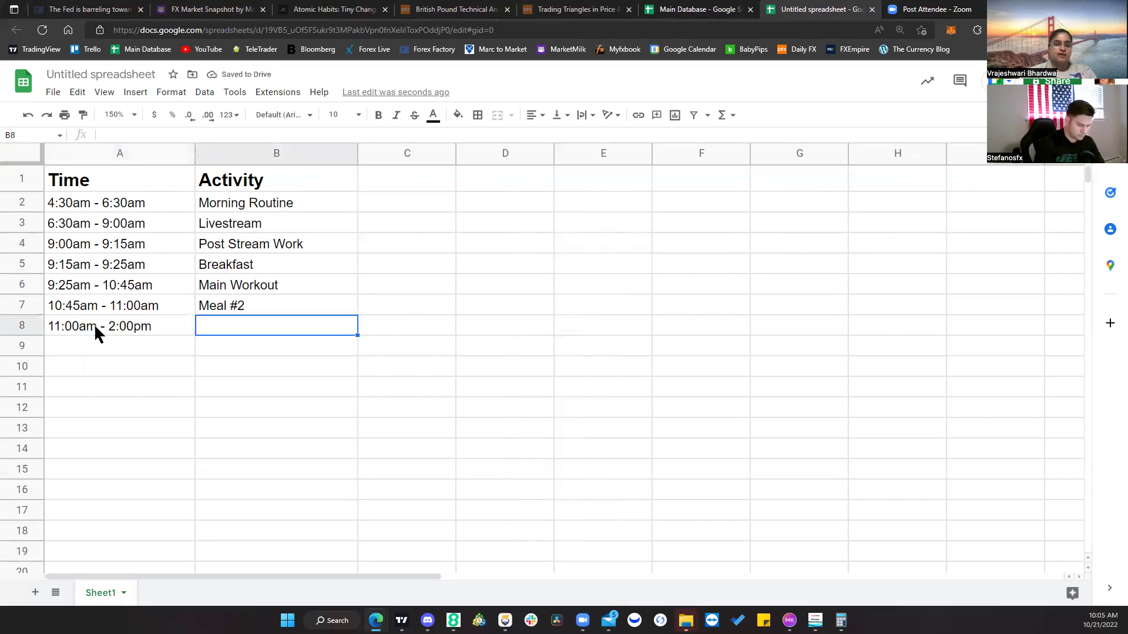
{"action": "type", "text": "Doog"}
{"action": "key", "text": "BackSpace"}
{"action": "key", "text": "BackSpace"}
{"action": "key", "text": "BackSpace"}
{"action": "key", "text": "BackSpace"}
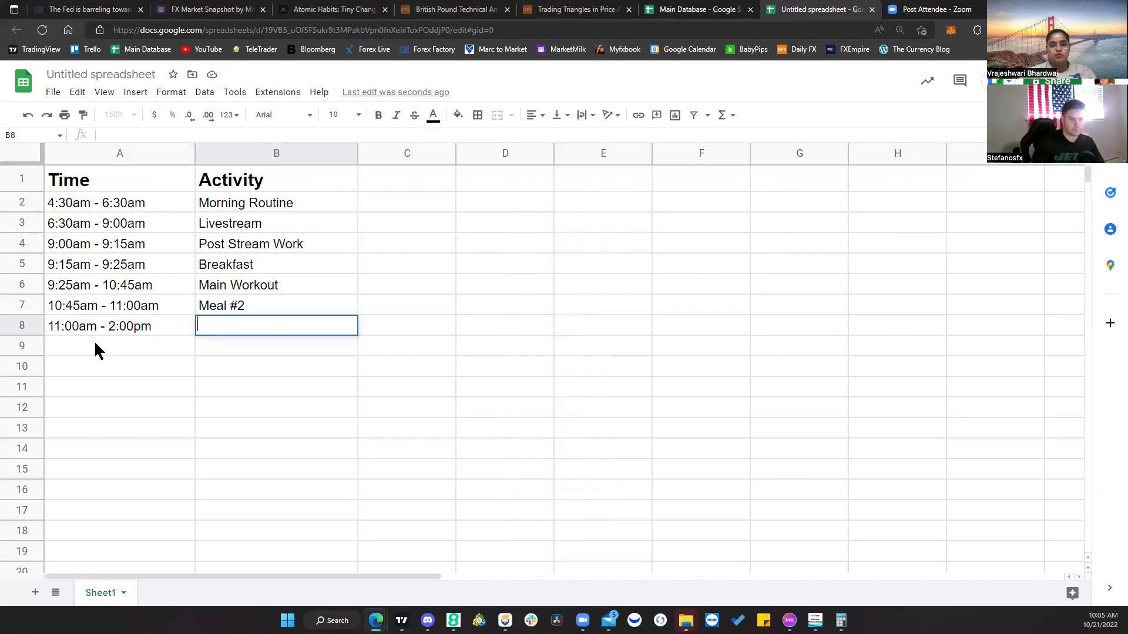
Step: Add a schedule entry in row 9 with the time 2:00pm - 2:30pm and the activity Break
{"action": "left_click", "coordinate": [96, 348]}
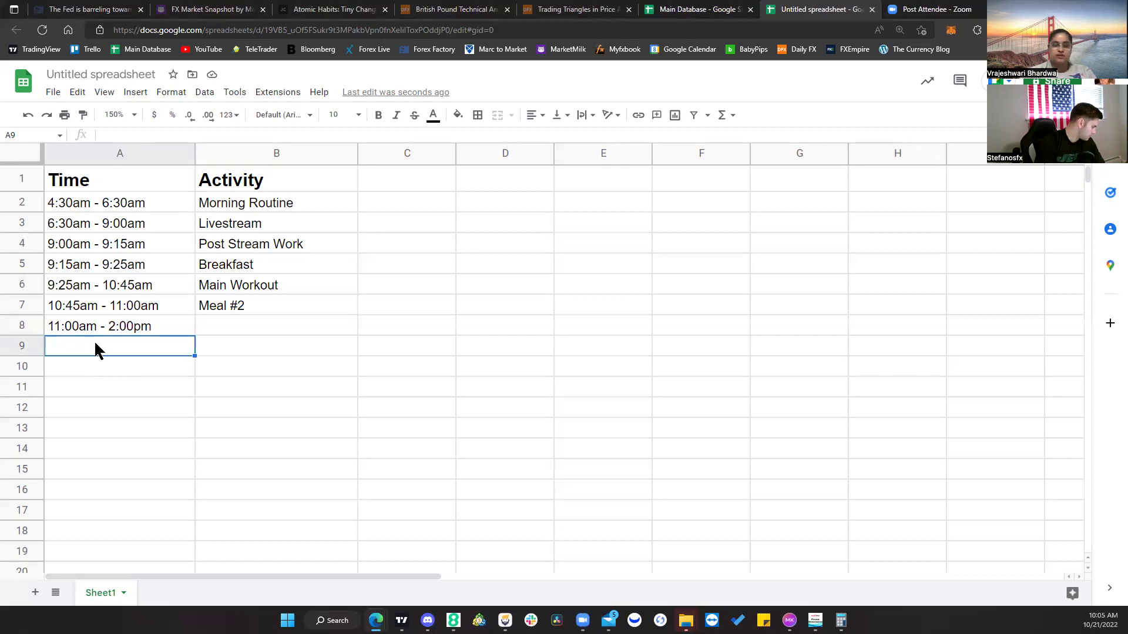
{"action": "type", "text": "2:00"}
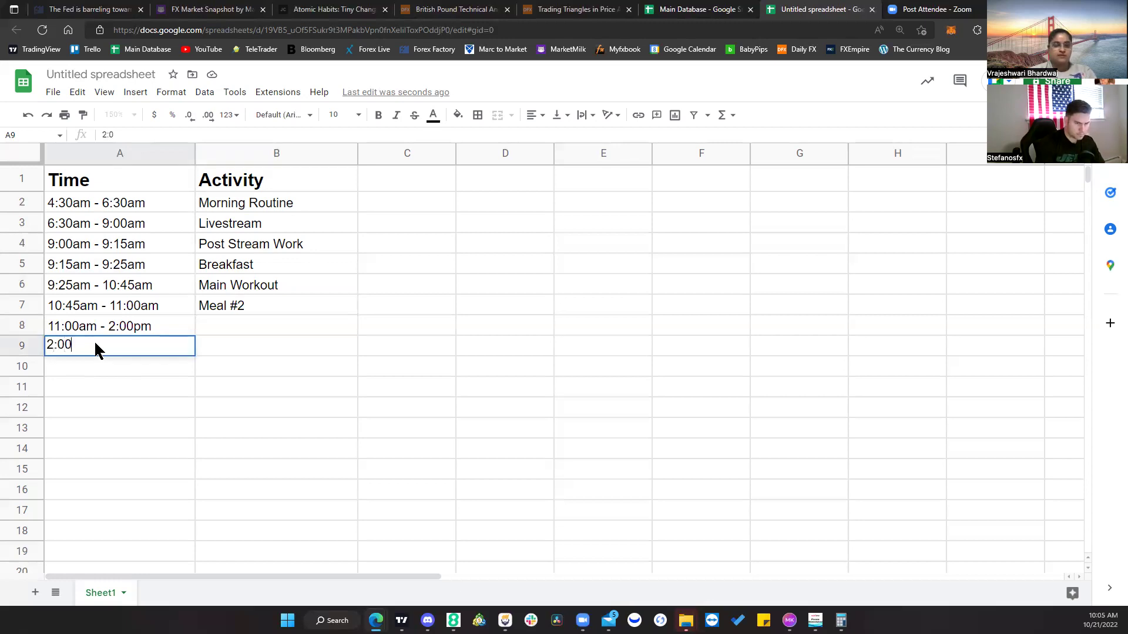
{"action": "type", "text": "a"}
{"action": "key", "text": "BackSpace"}
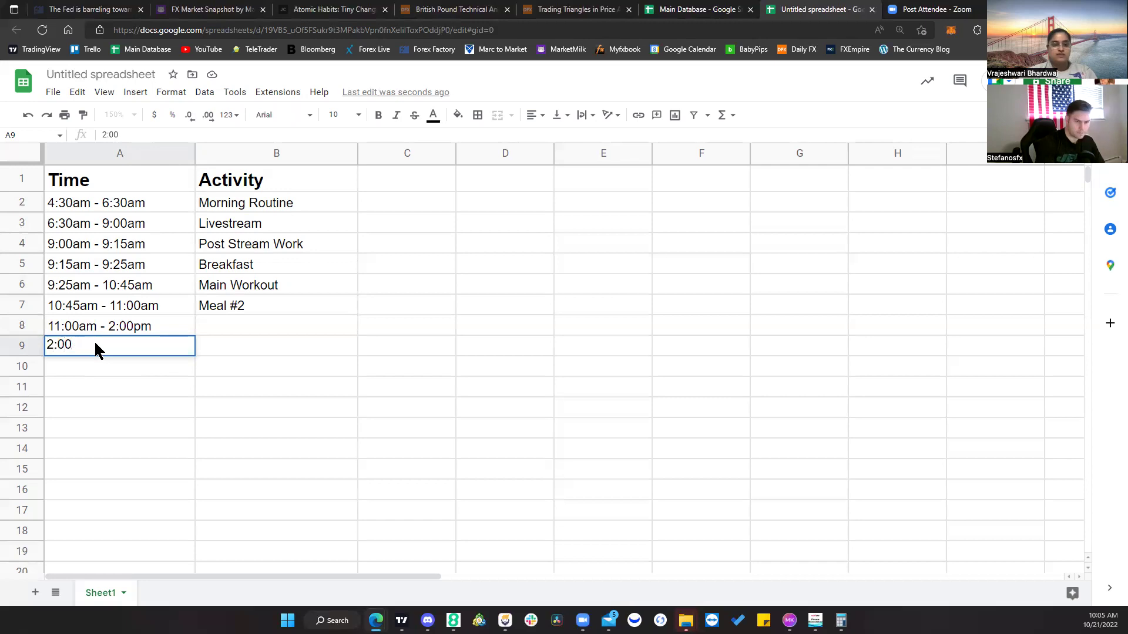
{"action": "type", "text": "pm"}
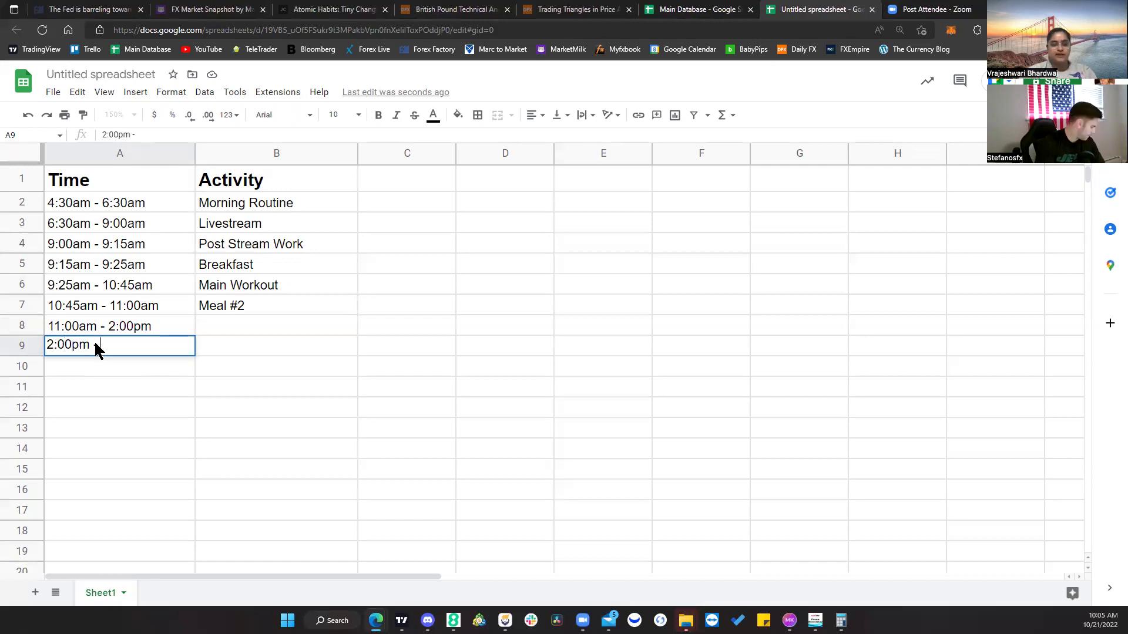
{"action": "type", "text": " - 2:30pm"}
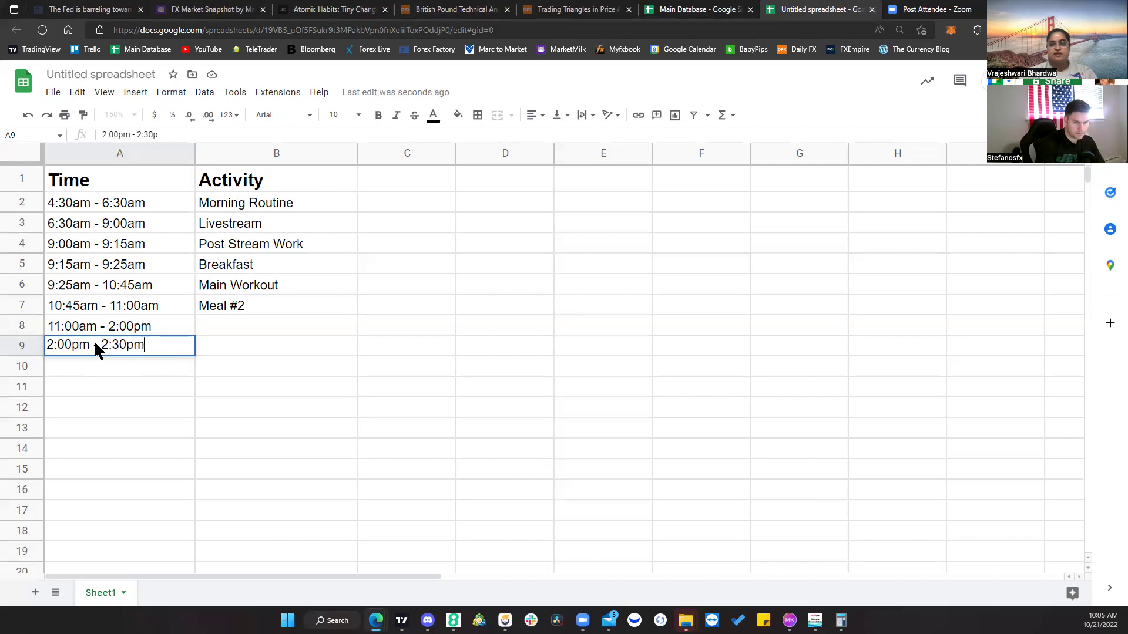
{"action": "key", "text": "Tab"}
{"action": "type", "text": "V"}
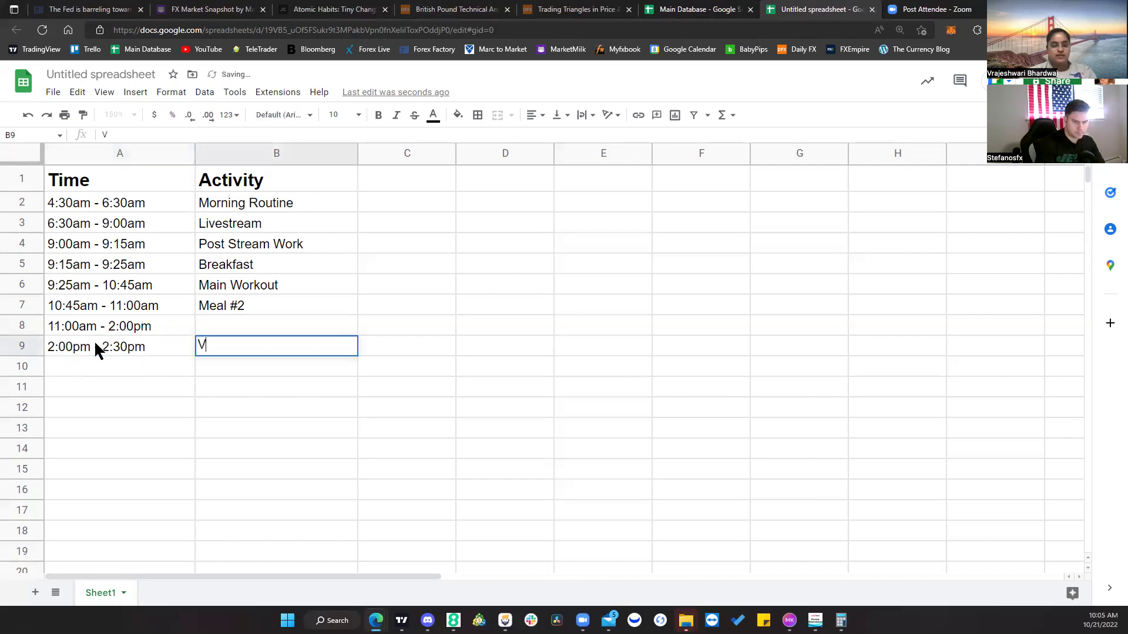
{"action": "key", "text": "BackSpace"}
{"action": "type", "text": "Break"}
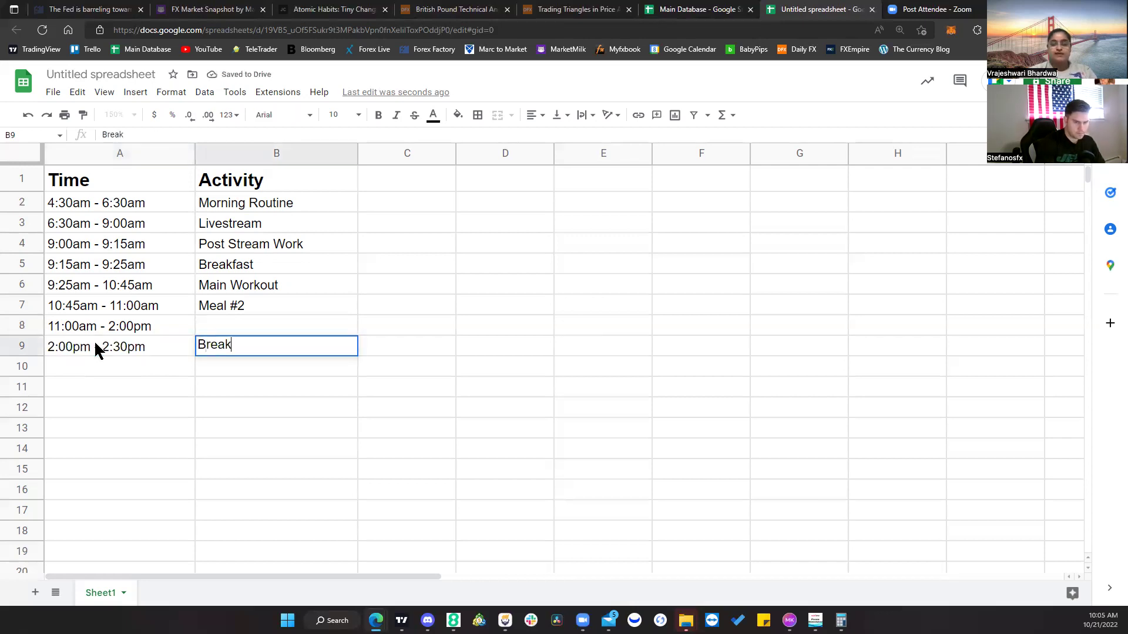
{"action": "key", "text": "Return"}
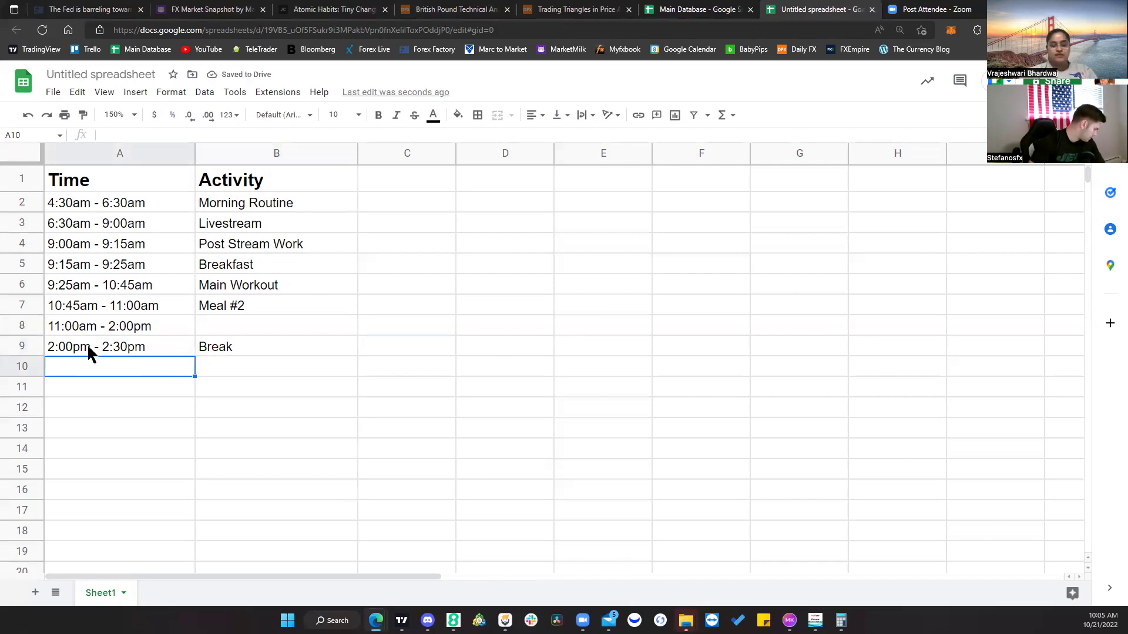
Step: Extend the activity in row 9 so that it reads Break / Meal 3
{"action": "double_click", "coordinate": [242, 347]}
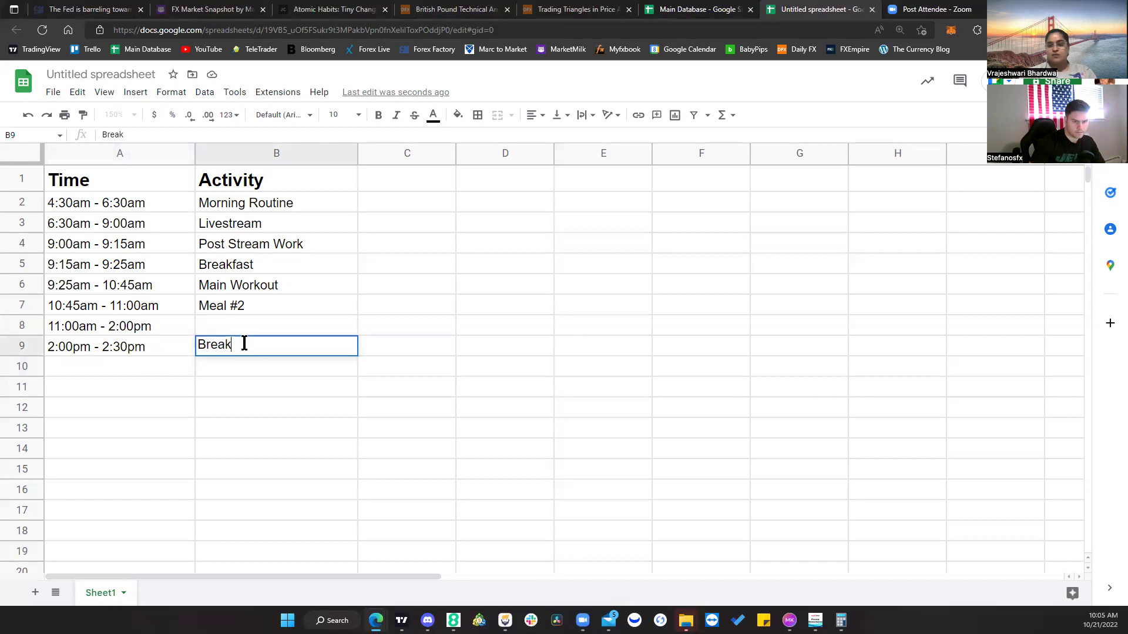
{"action": "type", "text": "/ Meal 2"}
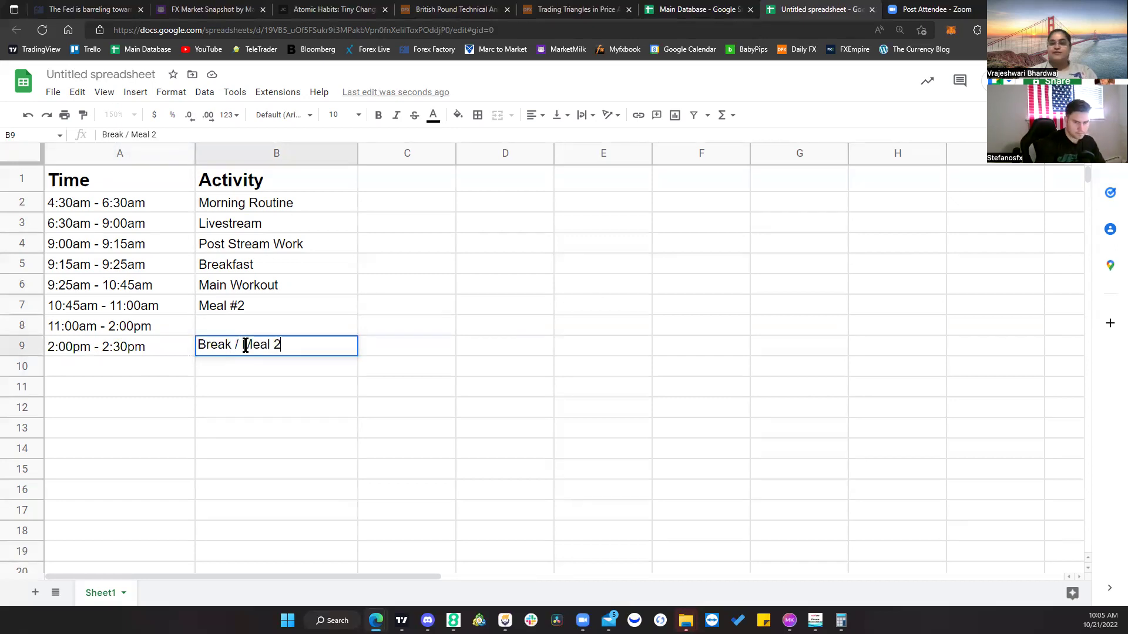
{"action": "key", "text": "BackSpace"}
{"action": "type", "text": "3"}
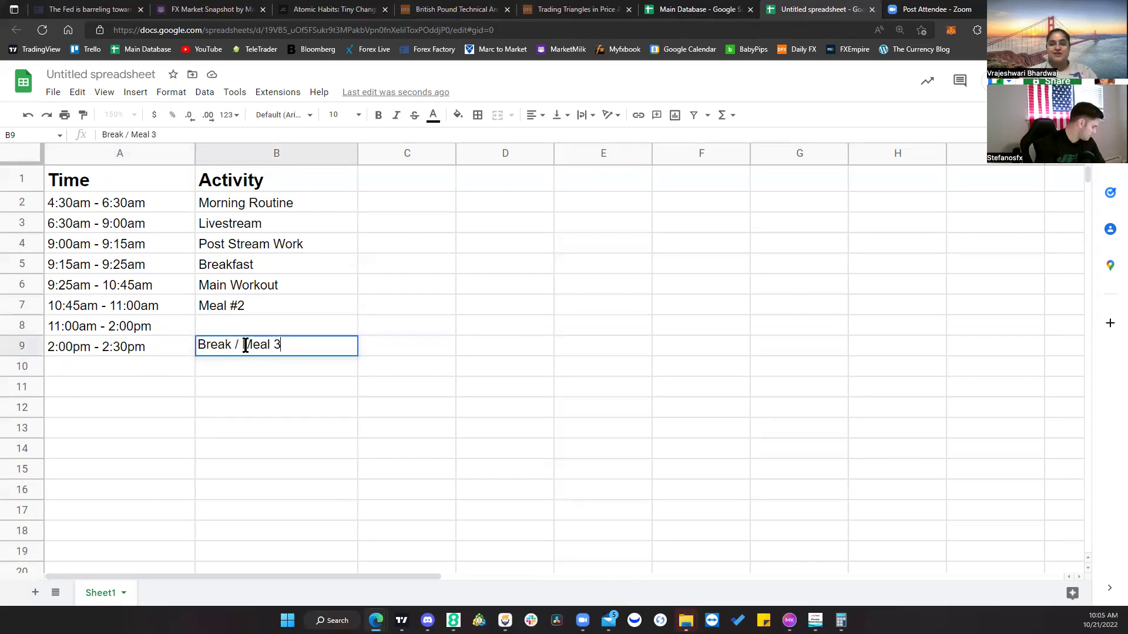
{"action": "key", "text": "Return"}
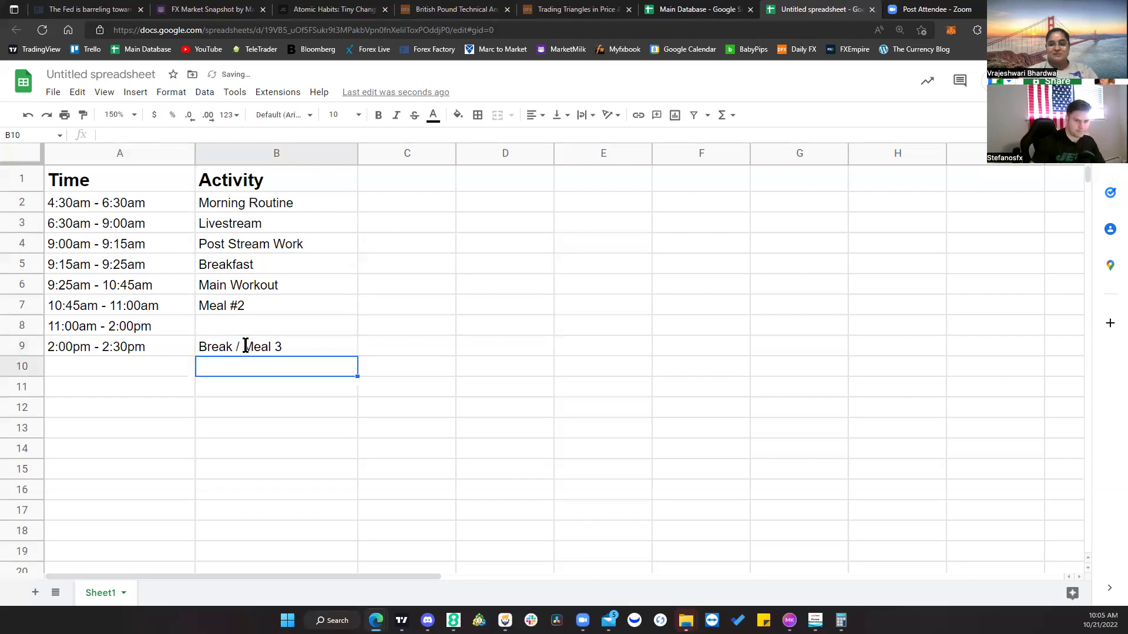
Step: Enter the time range 2:30pm - 5:00pm in row 10 of the Time column
{"action": "left_click", "coordinate": [139, 375]}
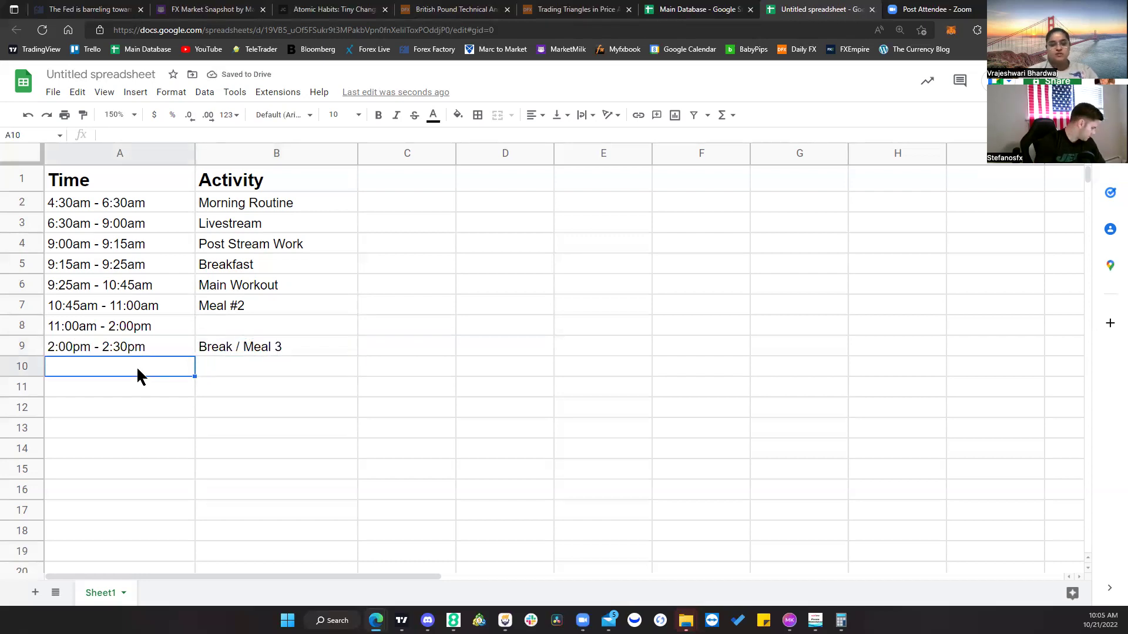
{"action": "type", "text": "2:30"}
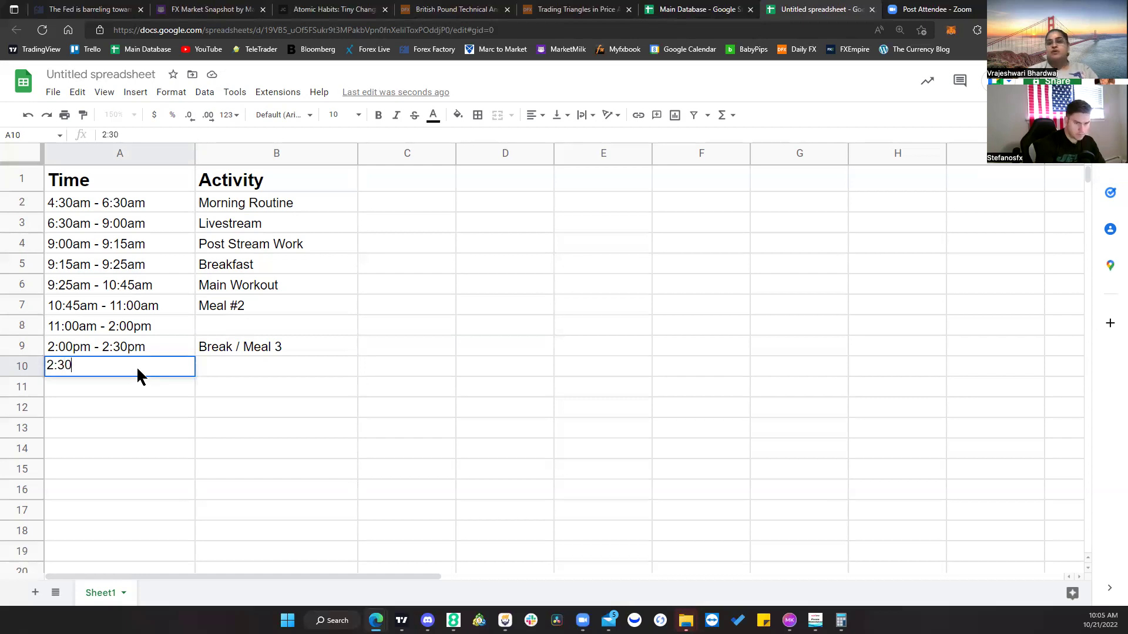
{"action": "type", "text": "pm - "}
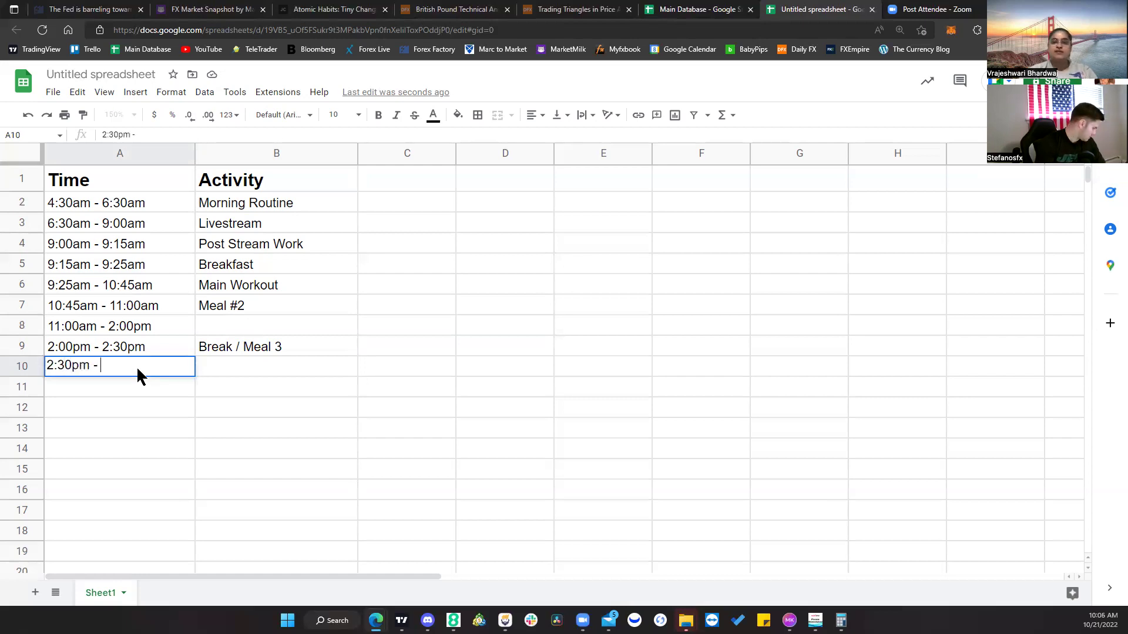
{"action": "type", "text": "5:00["}
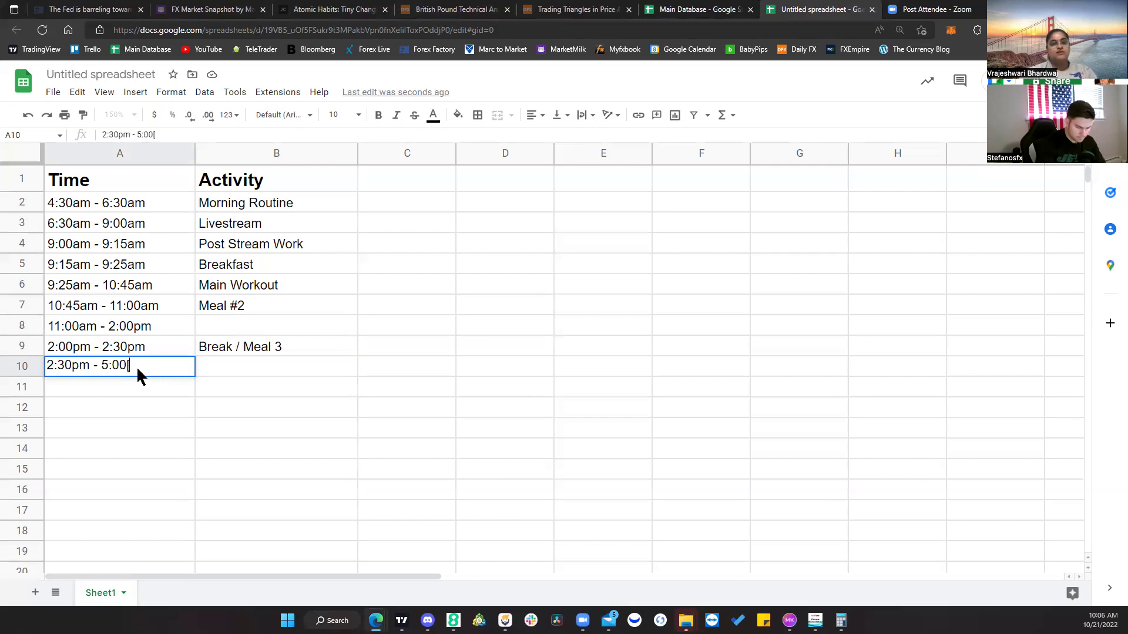
{"action": "key", "text": "BackSpace"}
{"action": "type", "text": "pm"}
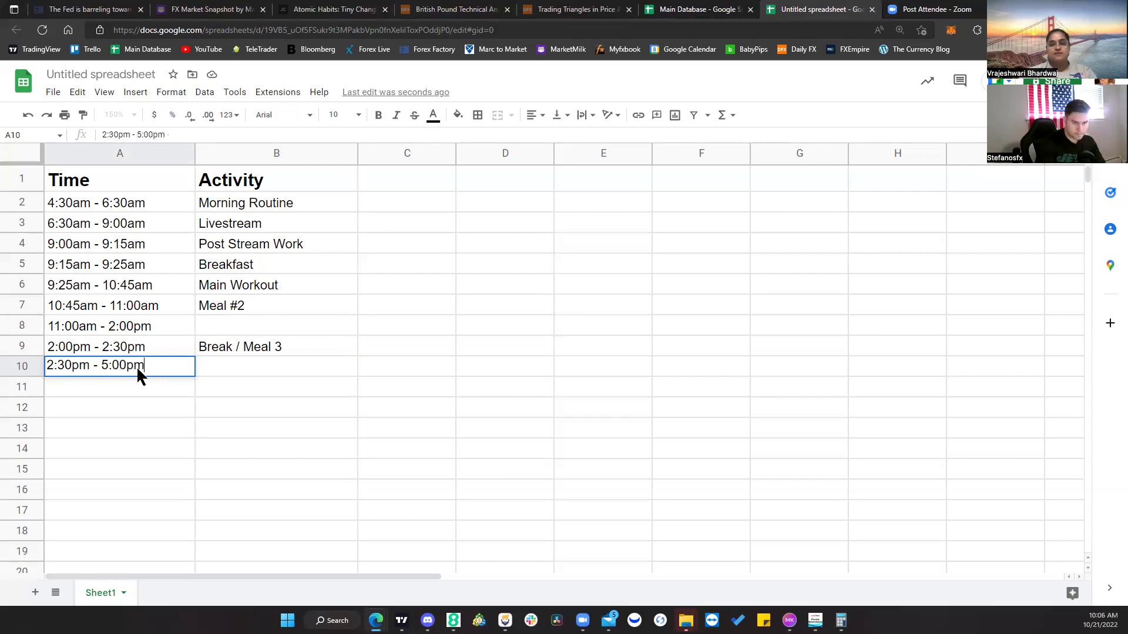
{"action": "key", "text": "Tab"}
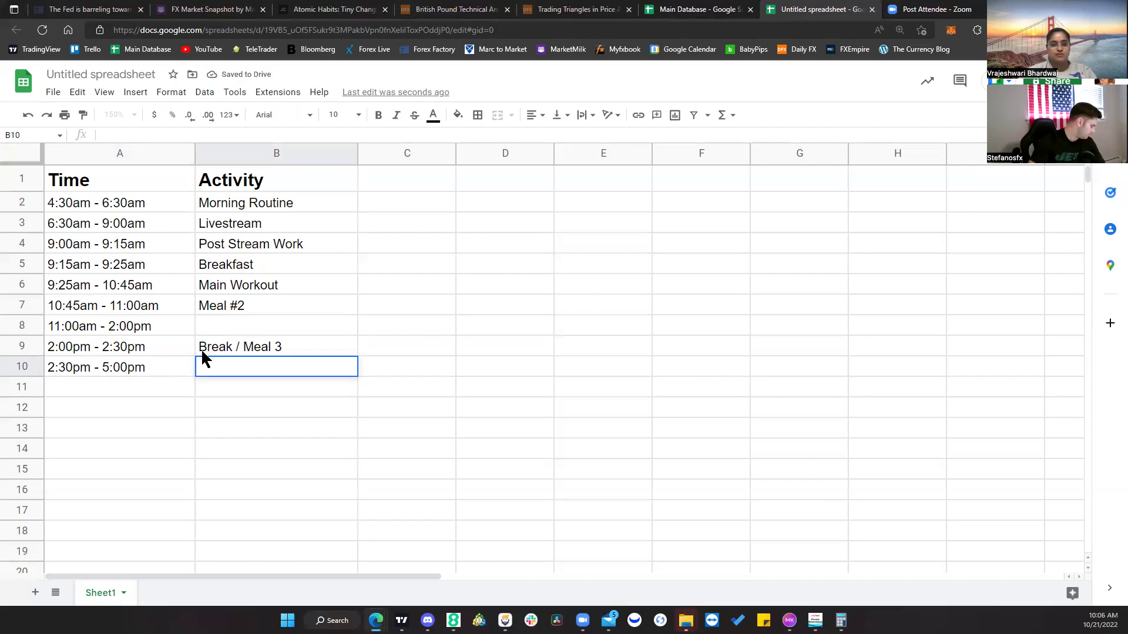
Step: Enter the time range 5:00pm - 5:20pm in row 11 of the Time column
{"action": "left_click", "coordinate": [118, 388]}
{"action": "type", "text": "5:0"}
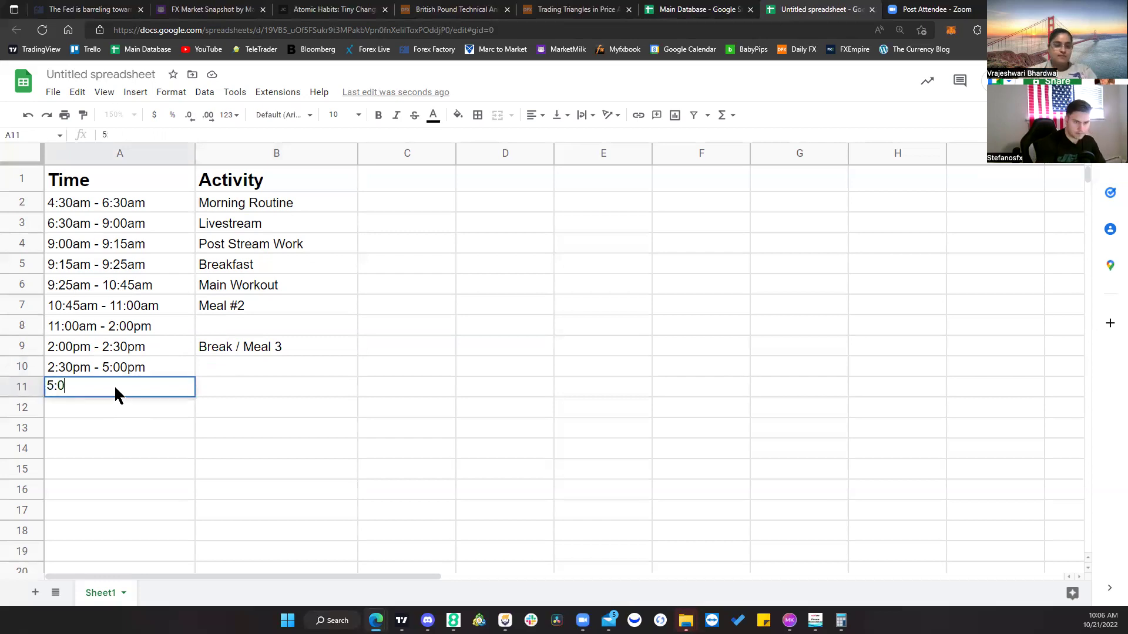
{"action": "type", "text": "0pm"}
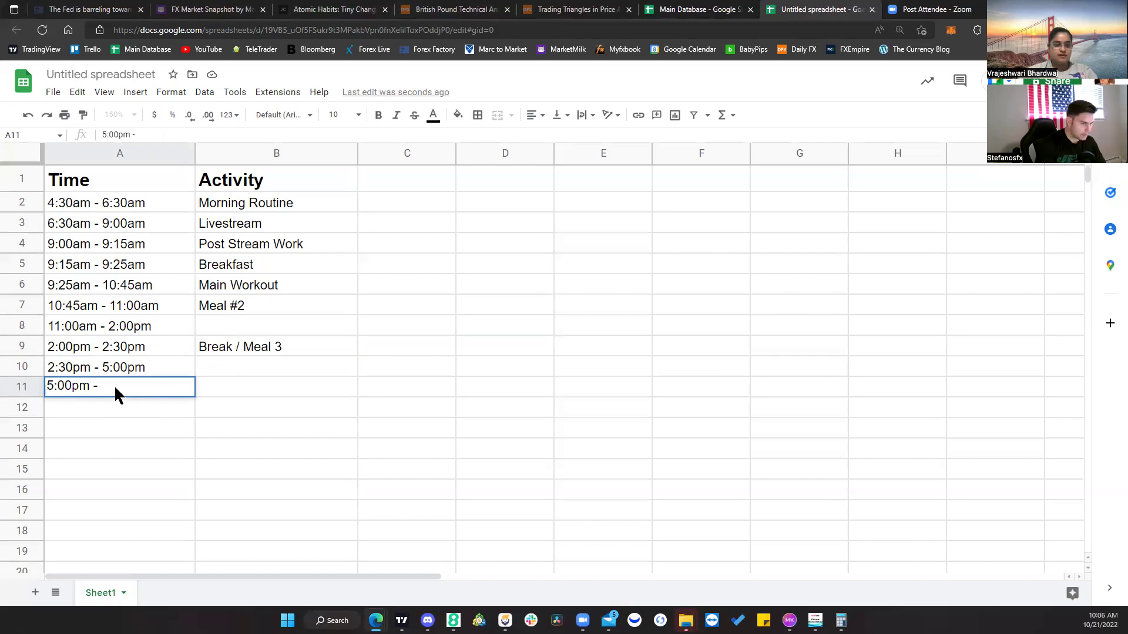
{"action": "type", "text": " - 5:20pm"}
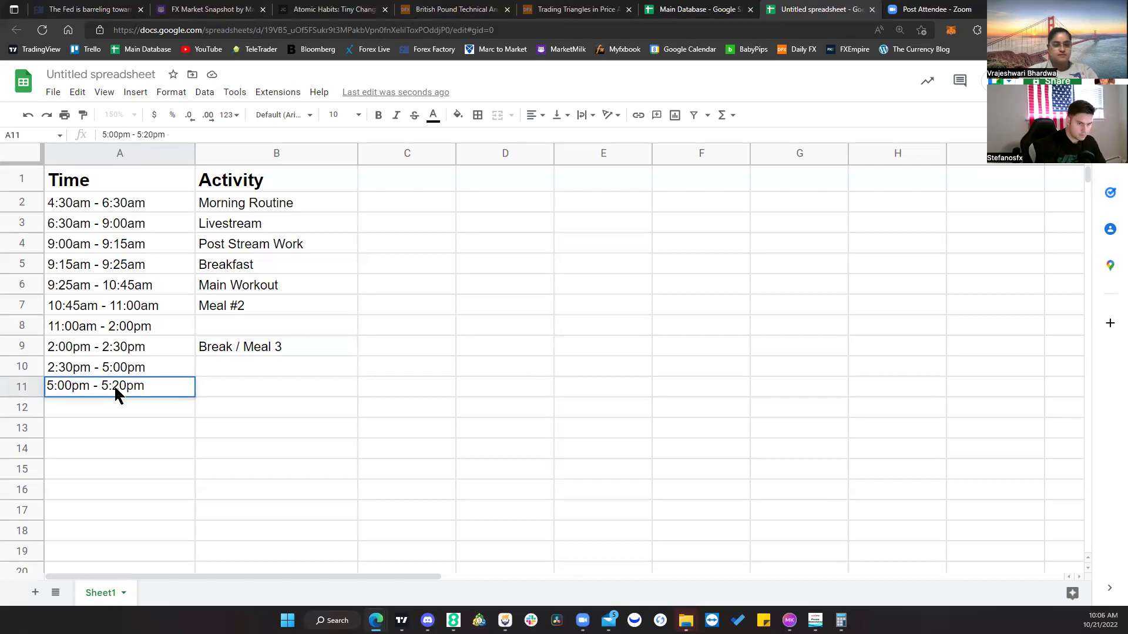
{"action": "key", "text": "Tab"}
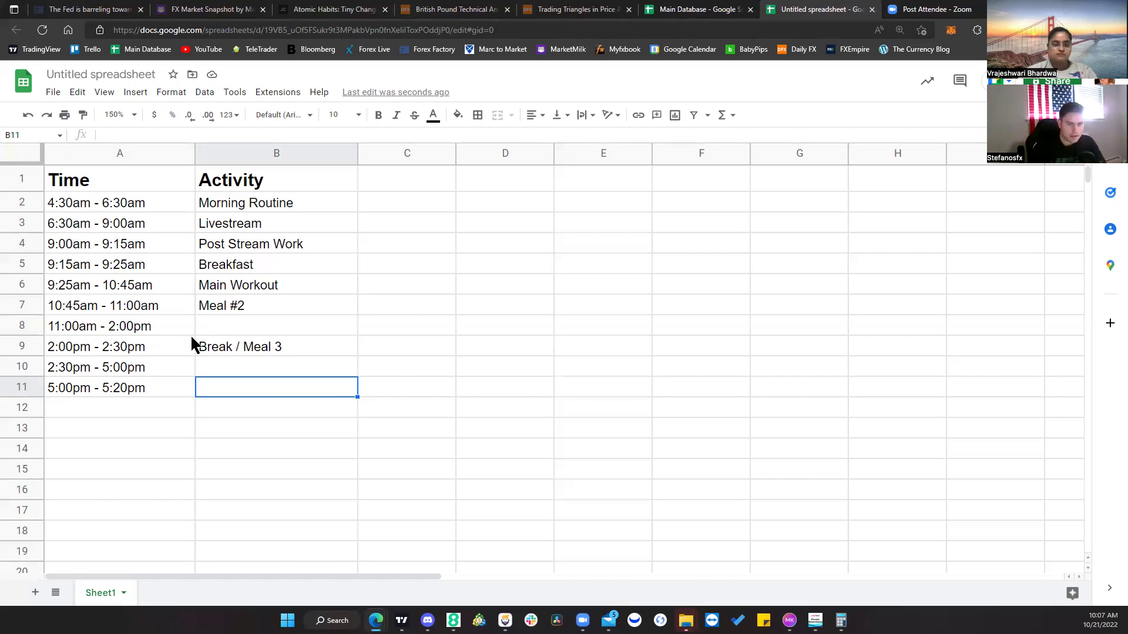
Step: Fill in the missing activity for the 11:00am - 2:00pm slot in row 8 as Deep Work - My Trading
{"action": "left_click", "coordinate": [222, 324]}
{"action": "type", "text": "D"}
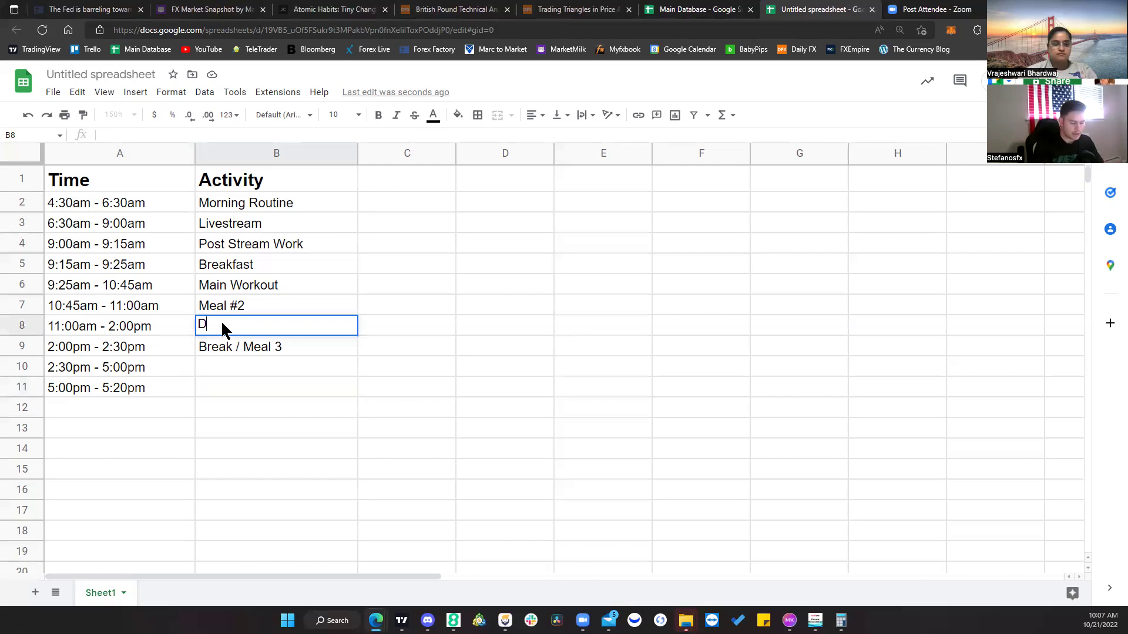
{"action": "type", "text": "eep Wor"}
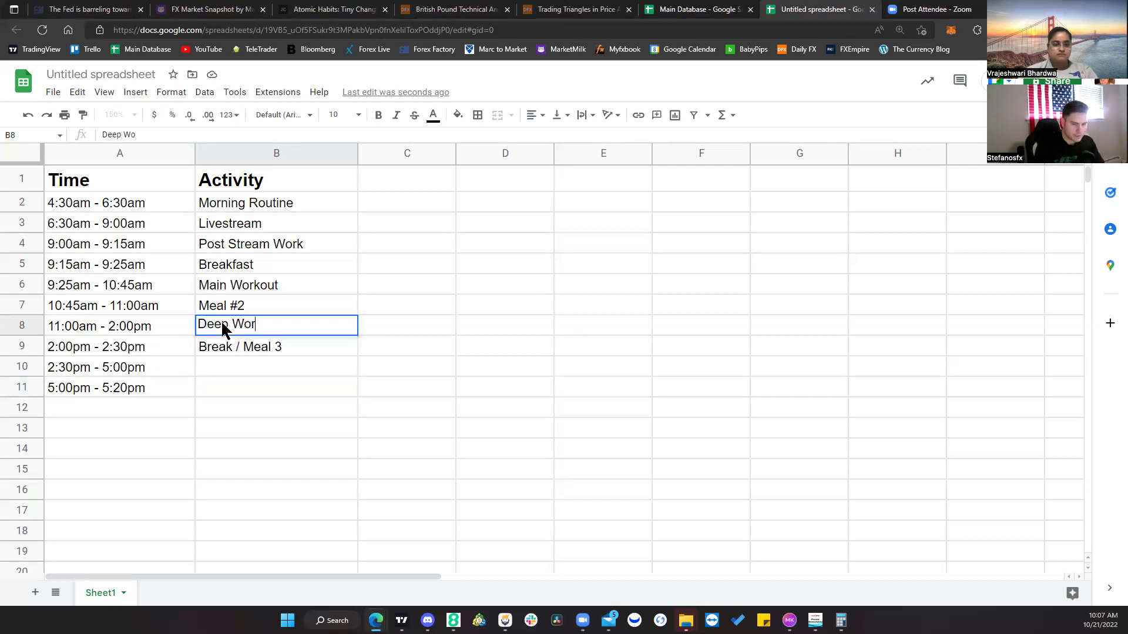
{"action": "type", "text": "k -"}
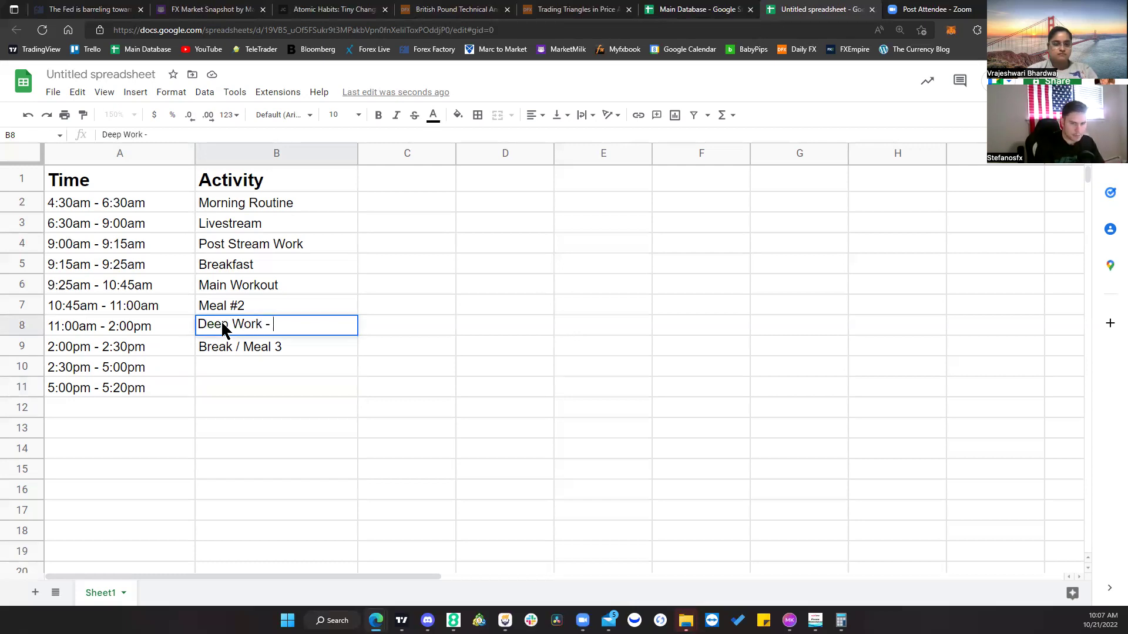
{"action": "type", "text": " My"}
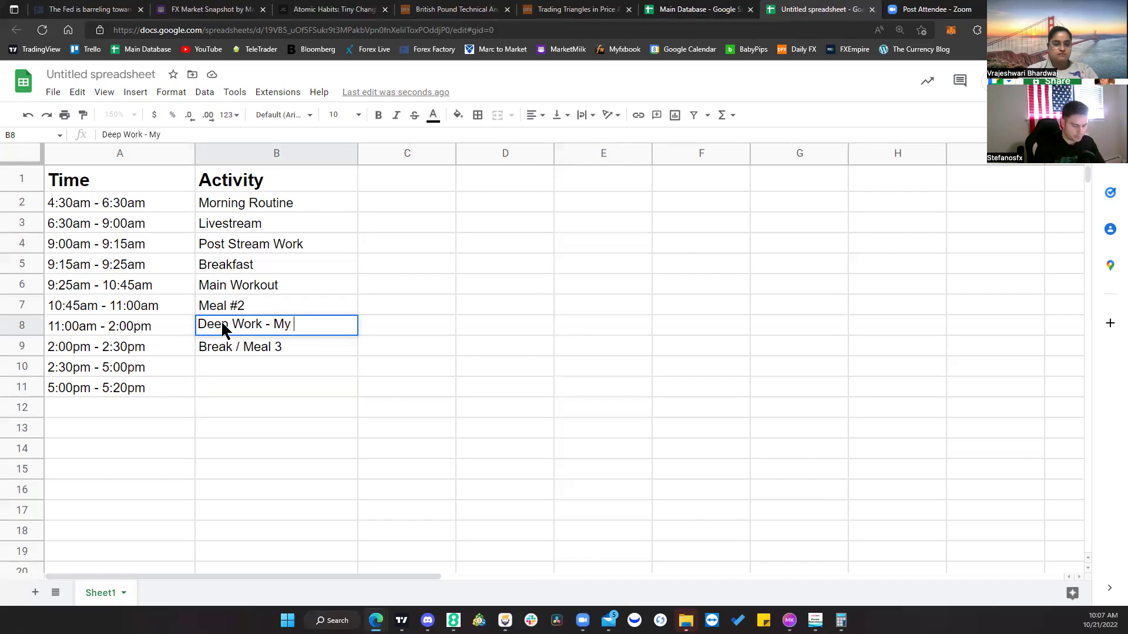
{"action": "type", "text": " Trading"}
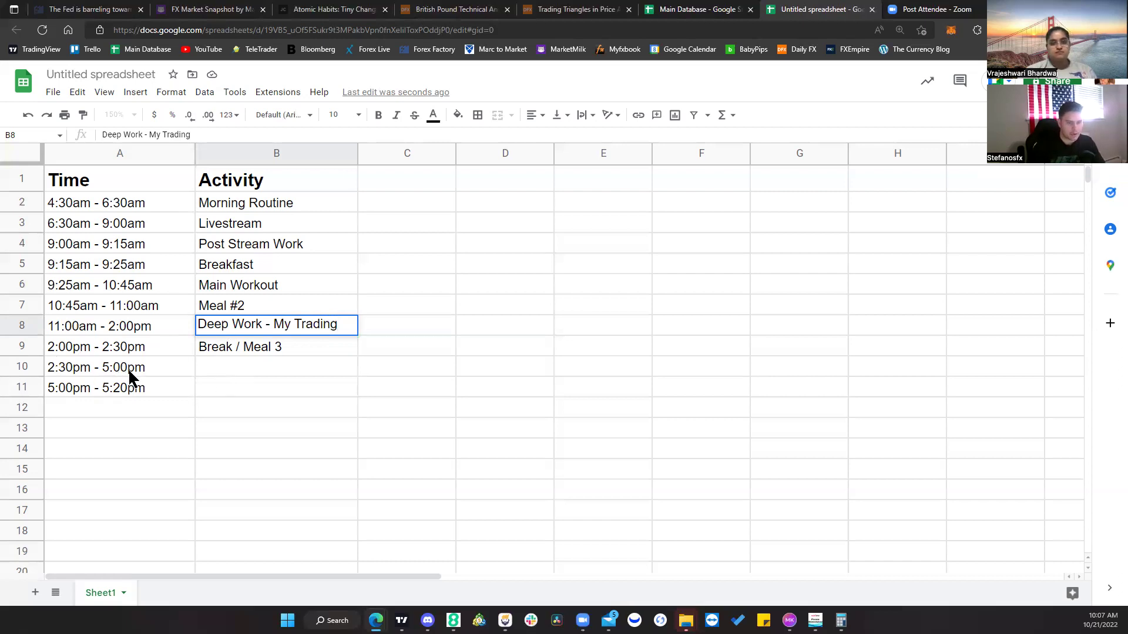
Step: Enter Deep Work - Business' as the activity for the 2:30pm - 5:00pm slot in row 10
{"action": "left_click", "coordinate": [234, 364]}
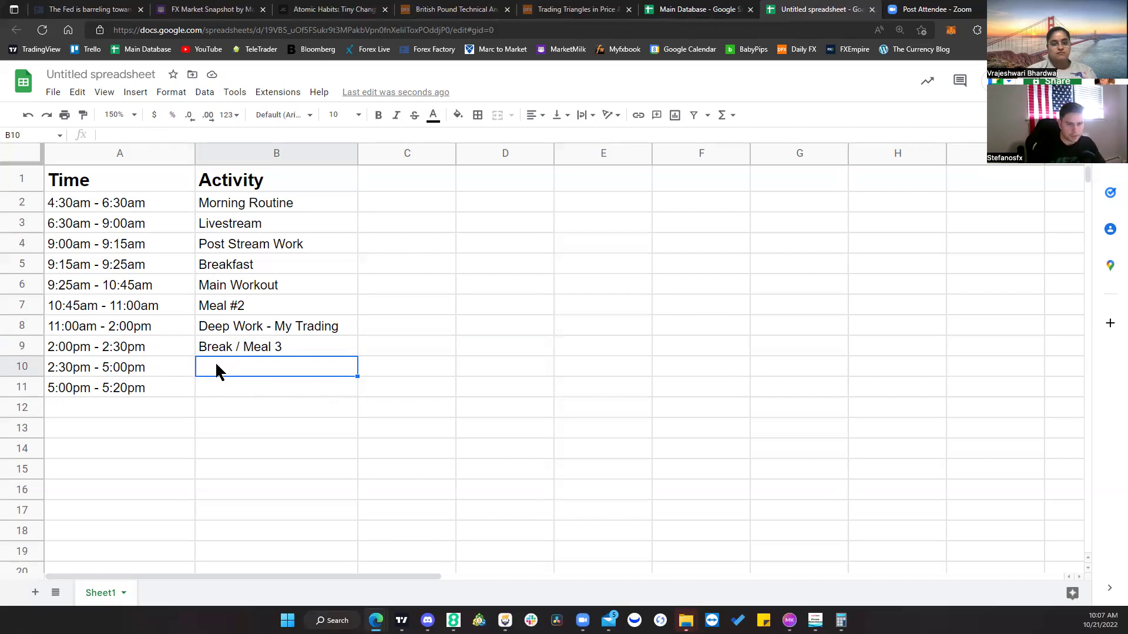
{"action": "type", "text": "Deep Work &"}
{"action": "key", "text": "BackSpace"}
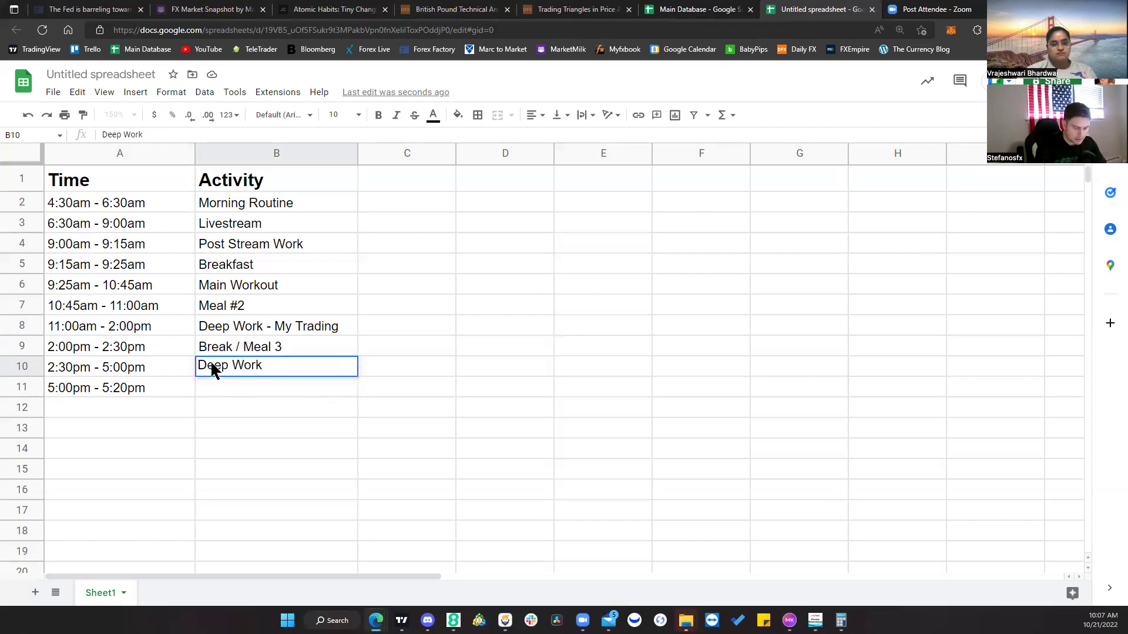
{"action": "type", "text": "- Business"}
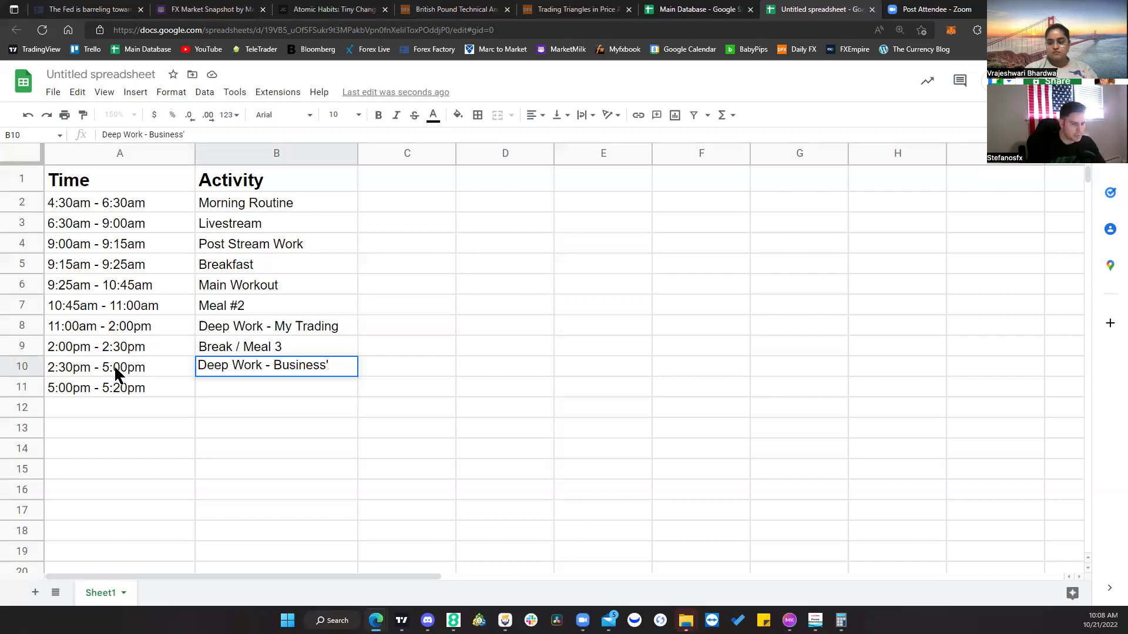
Step: Enter Break / Meal 4 as the activity for the 5:00pm - 5:20pm slot in row 11
{"action": "left_click", "coordinate": [264, 389]}
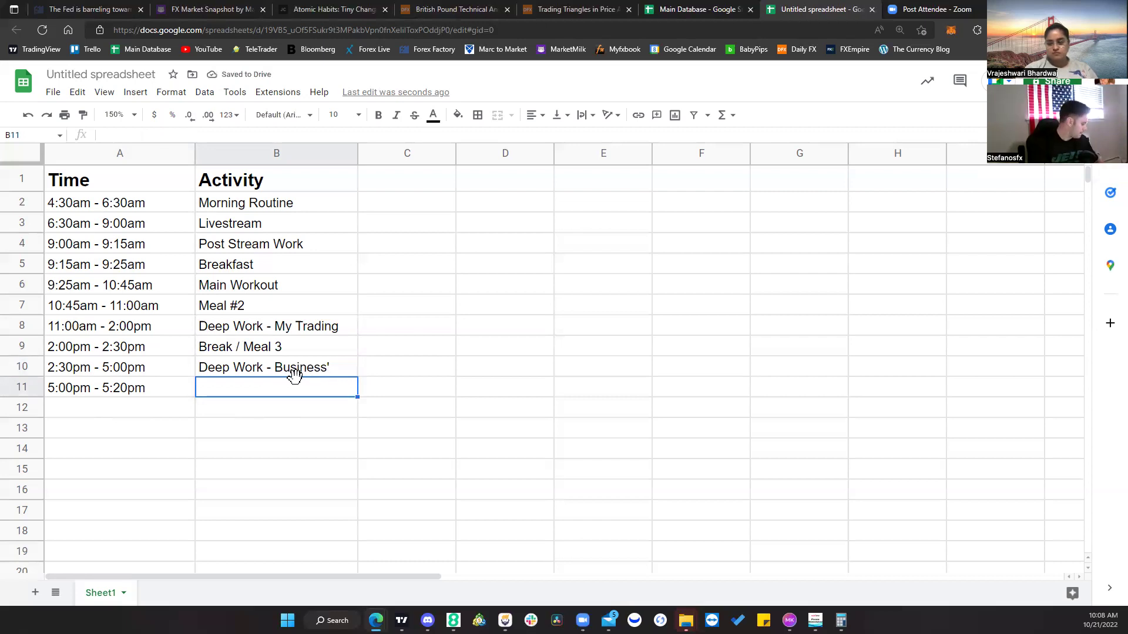
{"action": "type", "text": "Break "}
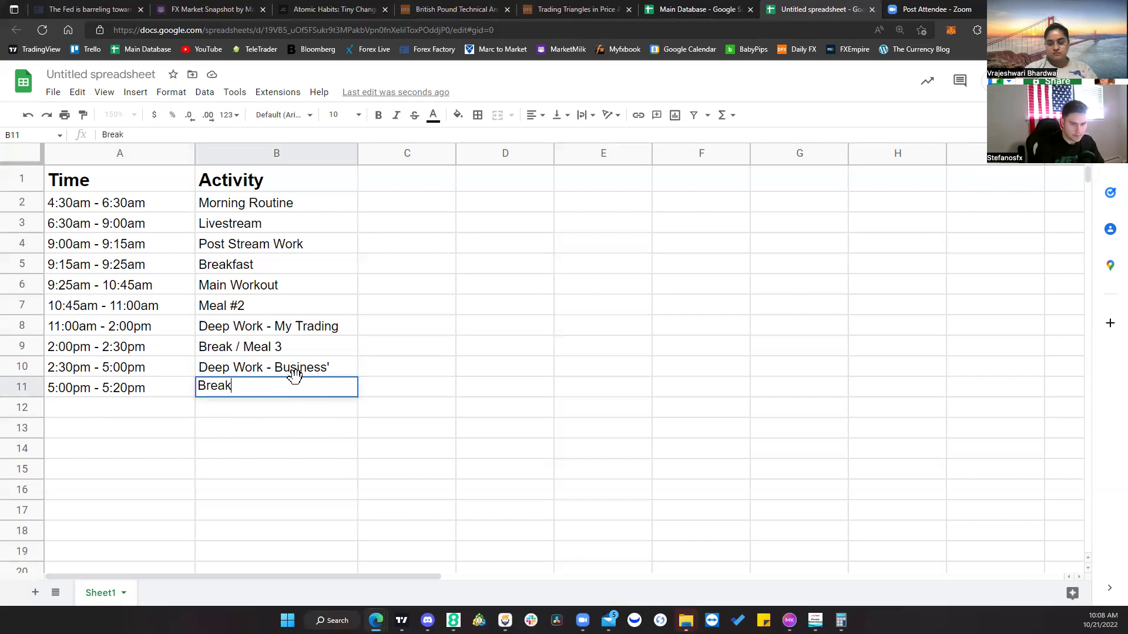
{"action": "type", "text": "/"}
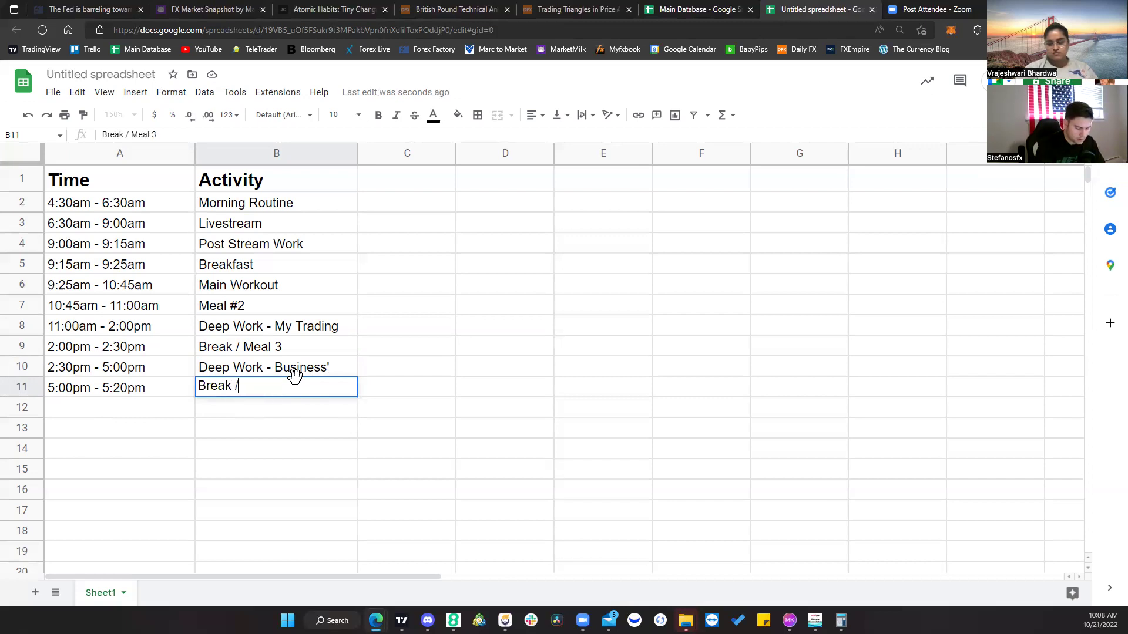
{"action": "type", "text": " Meal 4"}
{"action": "left_click", "coordinate": [127, 407]}
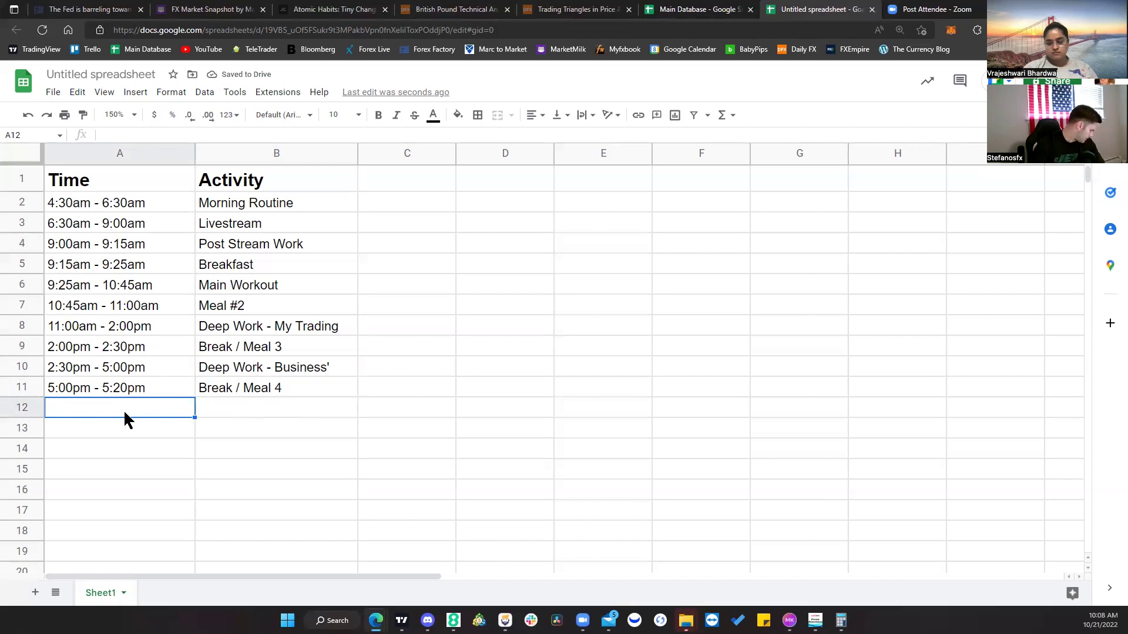
Step: Replace the activity of the 5:00pm - 5:20pm slot in row 11 with Asian Breakdown
{"action": "left_click", "coordinate": [295, 388]}
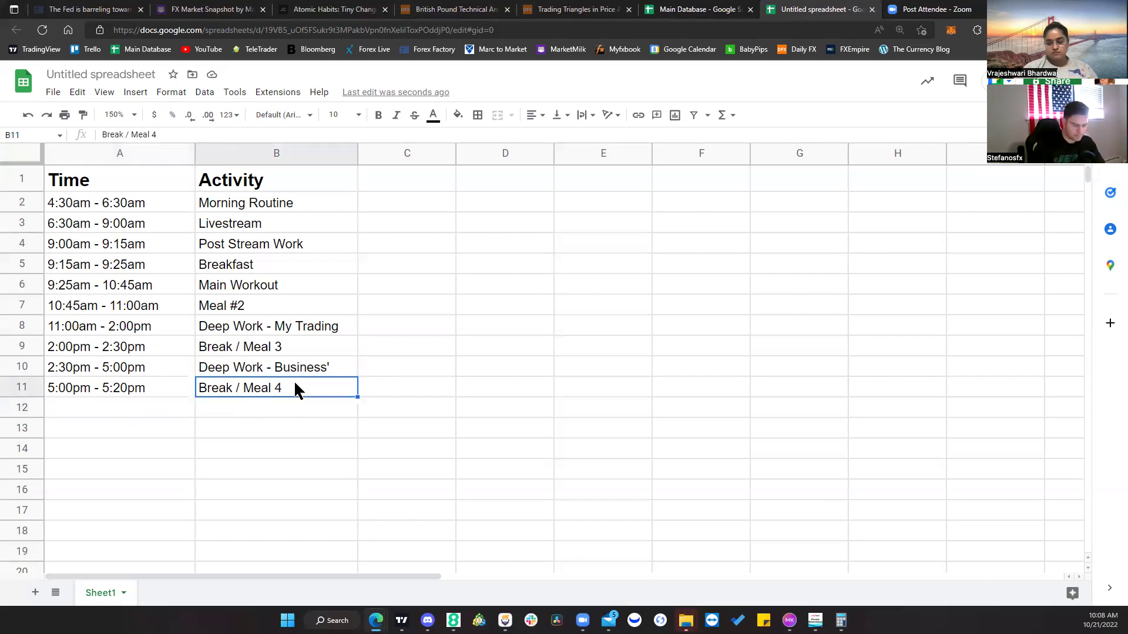
{"action": "type", "text": "Asian"}
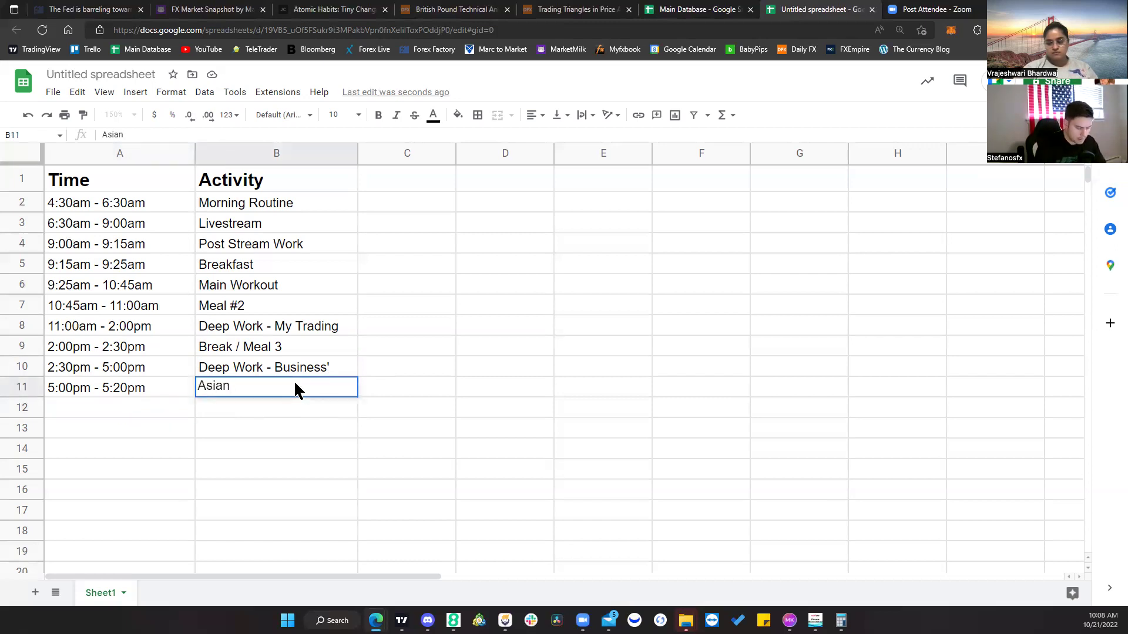
{"action": "type", "text": " Break"}
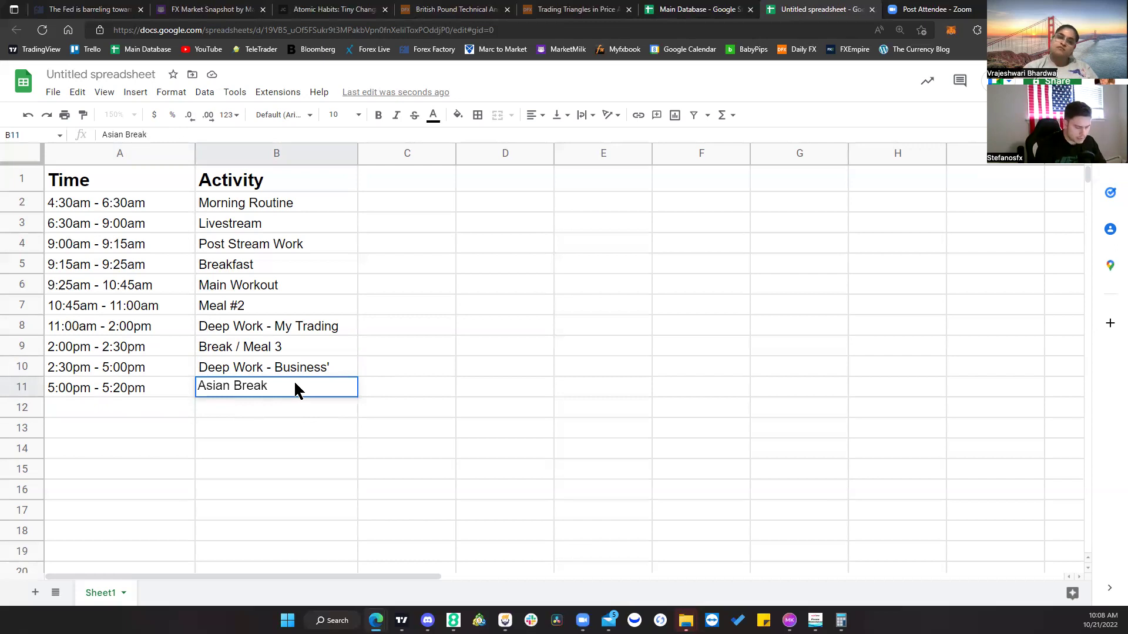
{"action": "type", "text": "down"}
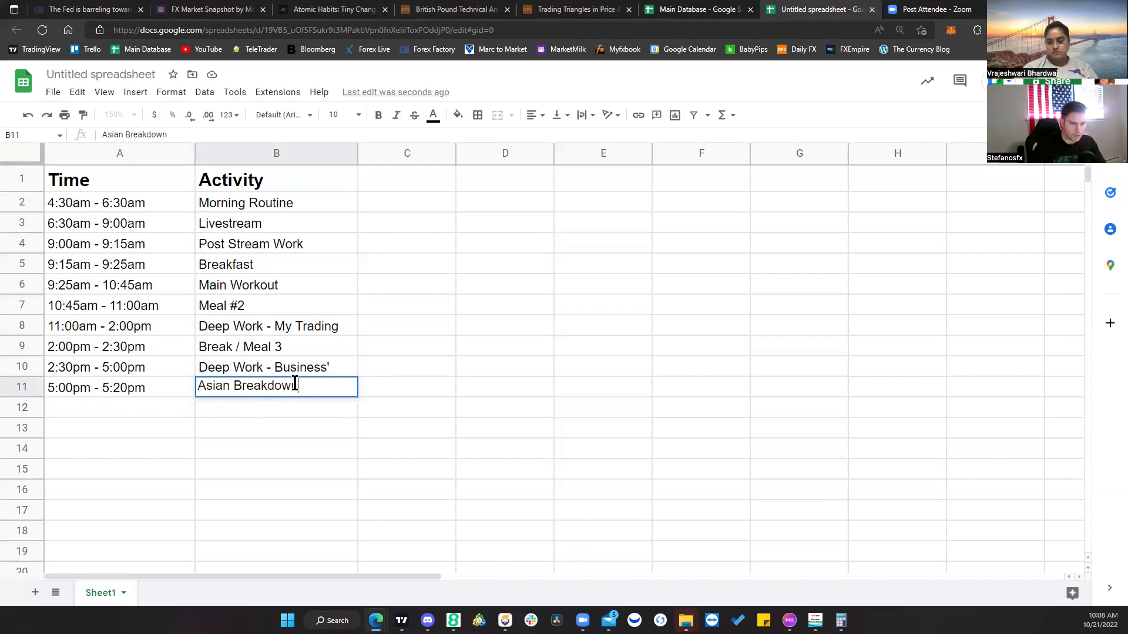
Step: Add a schedule entry in row 12 with the time 5:20pm - 6:00pm and the activity Break / Meal 4
{"action": "left_click", "coordinate": [101, 414]}
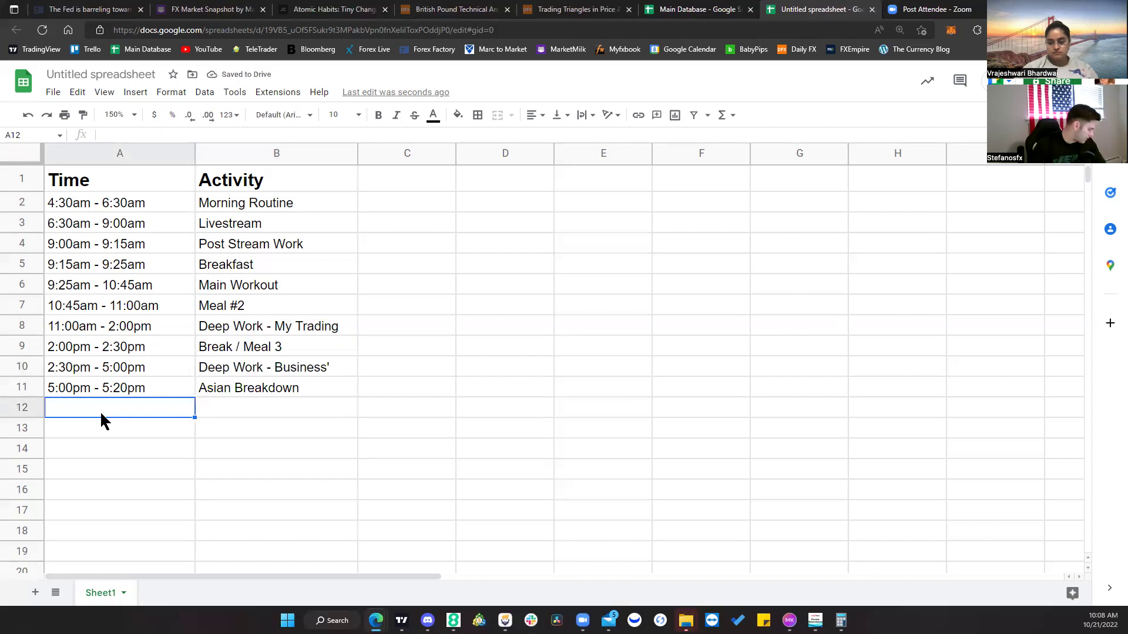
{"action": "type", "text": "5:"}
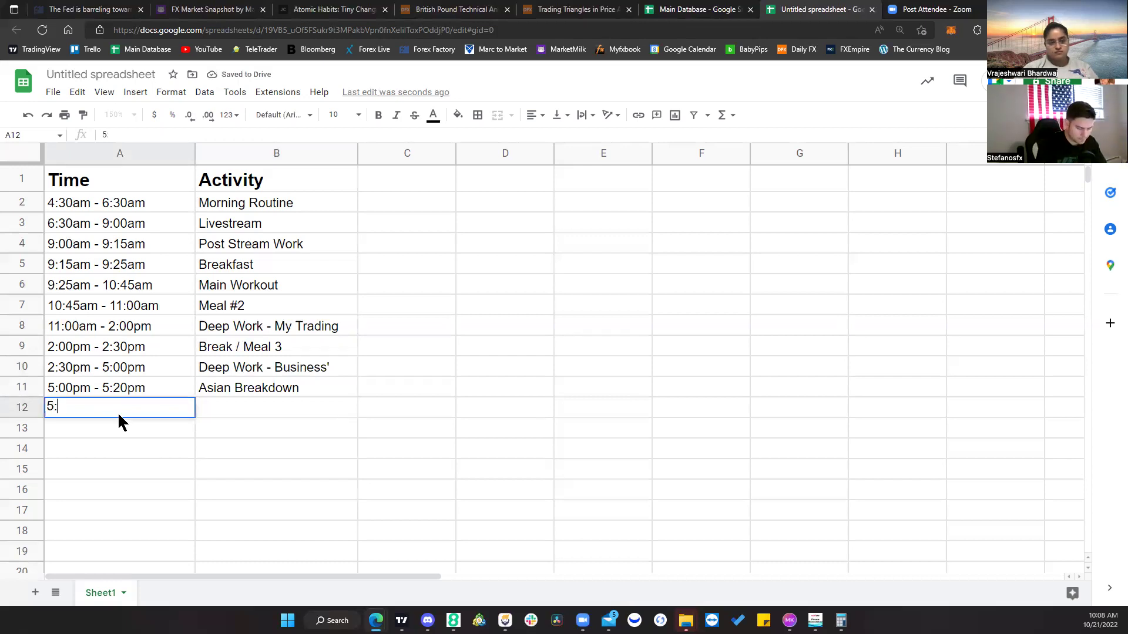
{"action": "type", "text": "20pm - 6:00pm"}
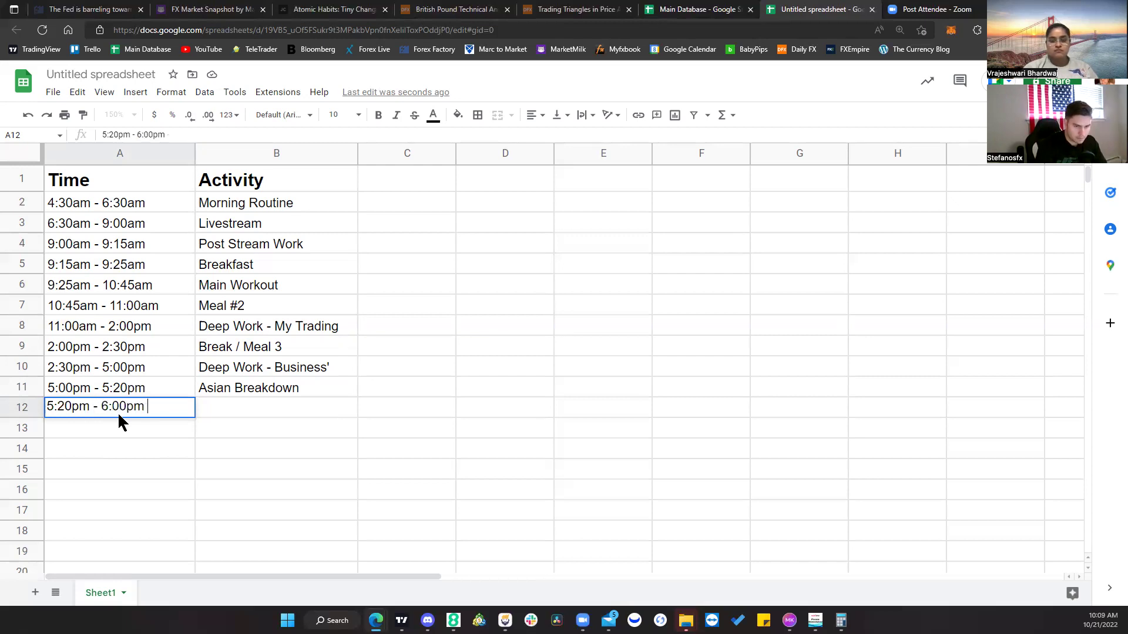
{"action": "key", "text": "Tab"}
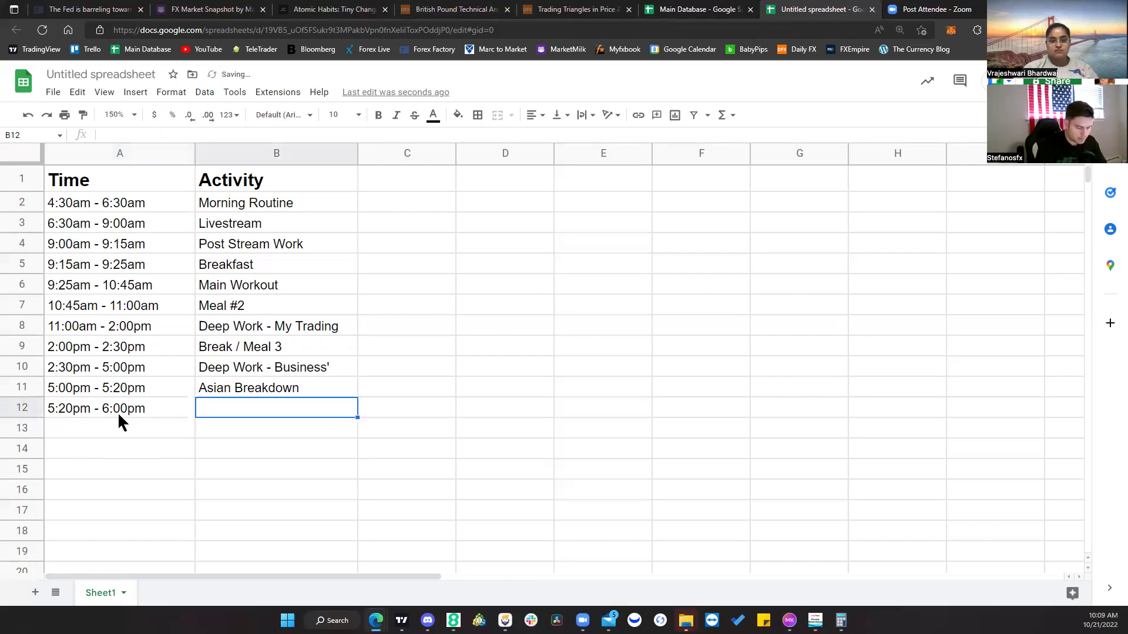
{"action": "type", "text": "Break"}
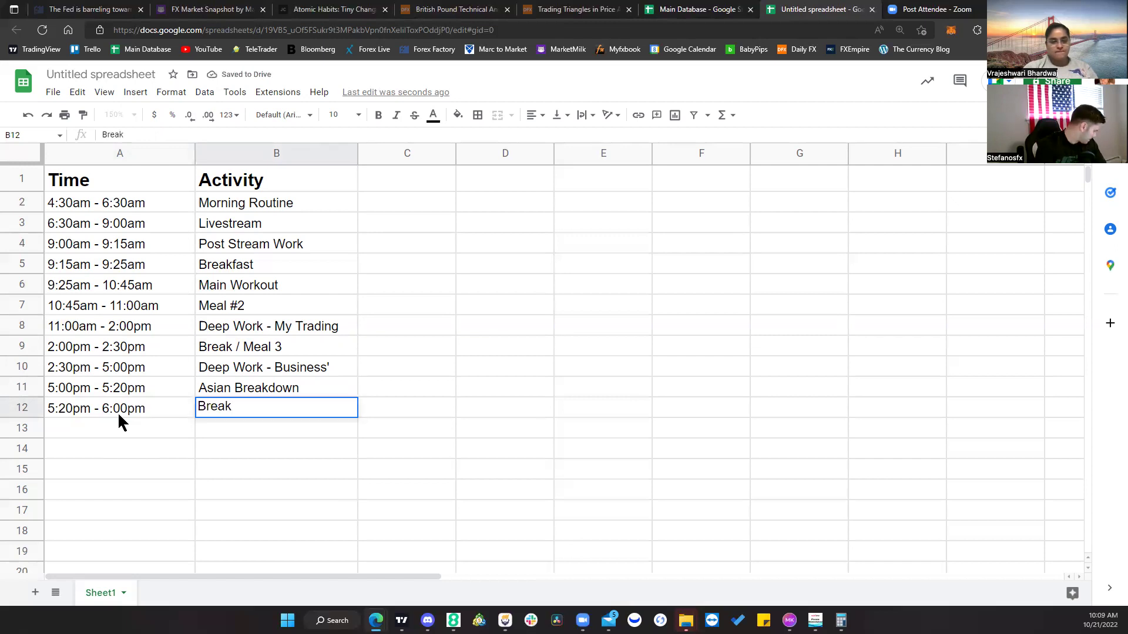
{"action": "type", "text": " / Meal "}
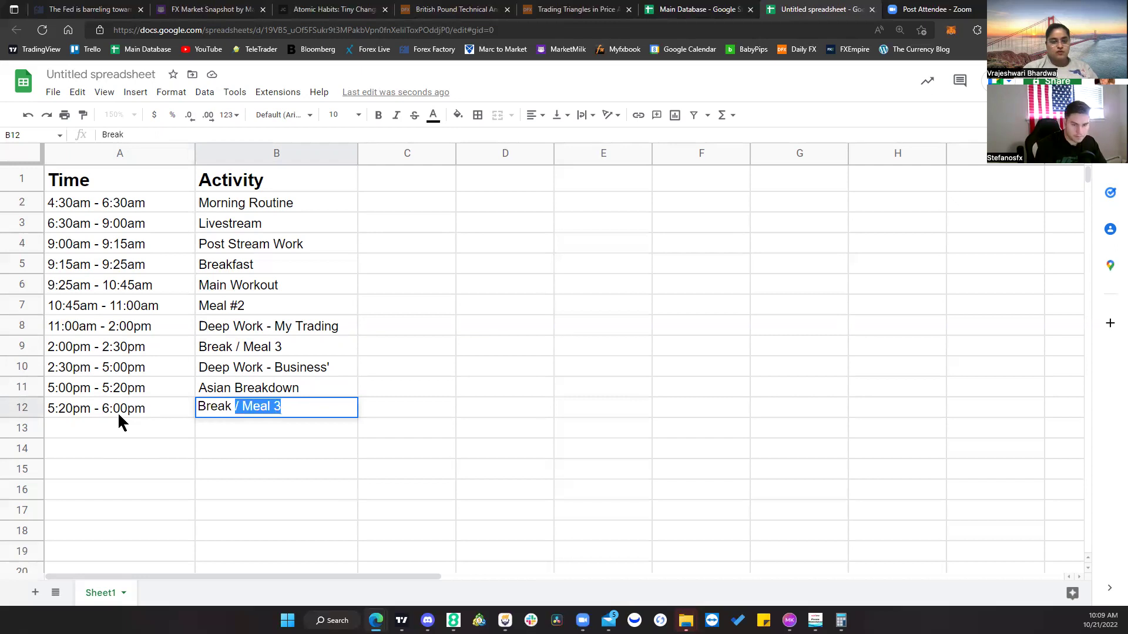
{"action": "type", "text": "4"}
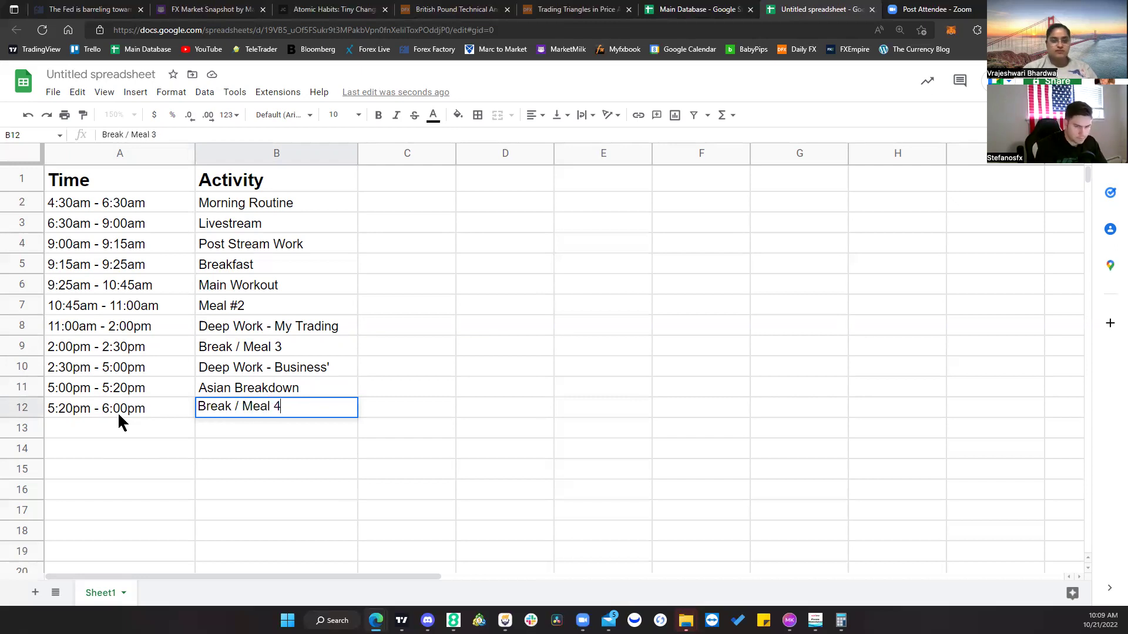
{"action": "key", "text": "Return"}
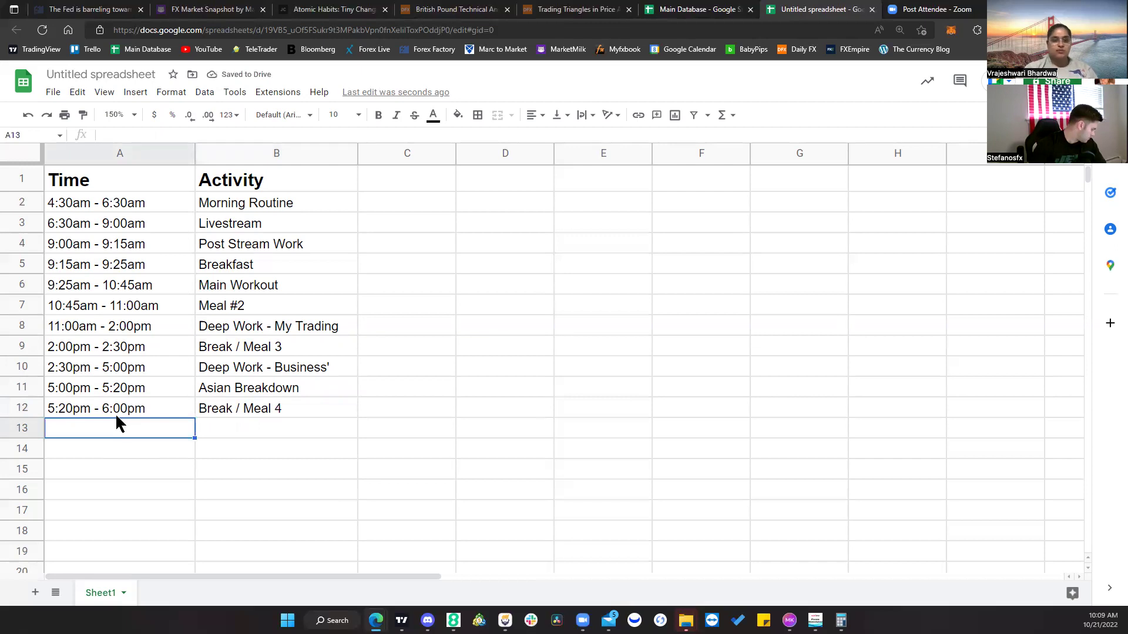
Step: Add a schedule entry in row 13 with the time 6:00pm - 8:30pm and the activity Deep Work - Finish Daily Musts
{"action": "type", "text": "6:00pm - 8:"}
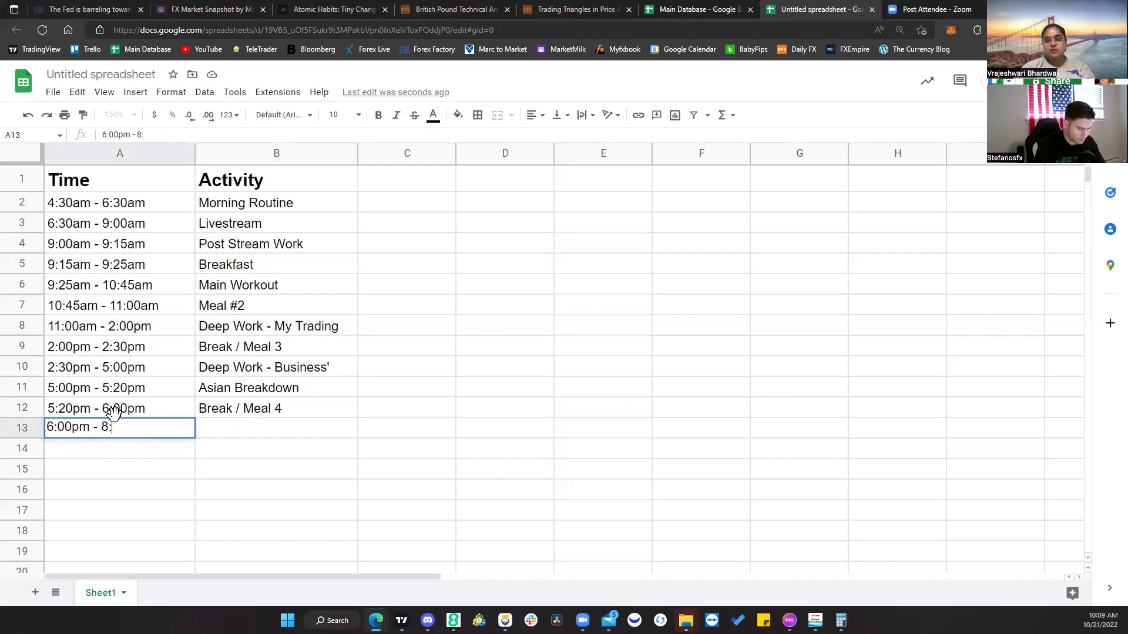
{"action": "type", "text": "30pm"}
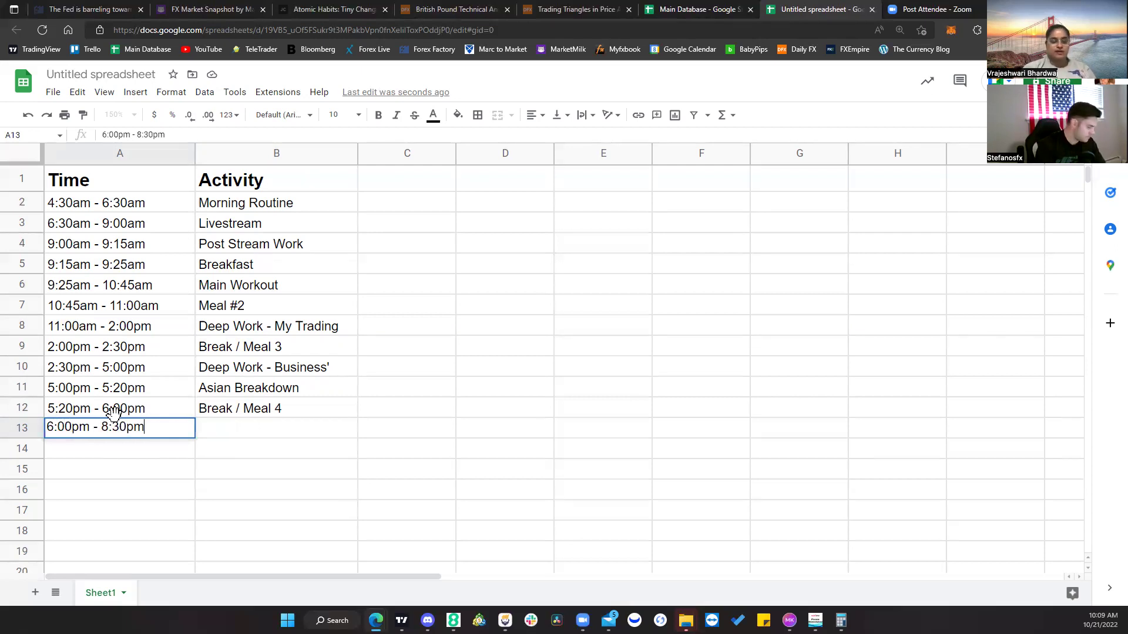
{"action": "key", "text": "Tab"}
{"action": "type", "text": "Dee["}
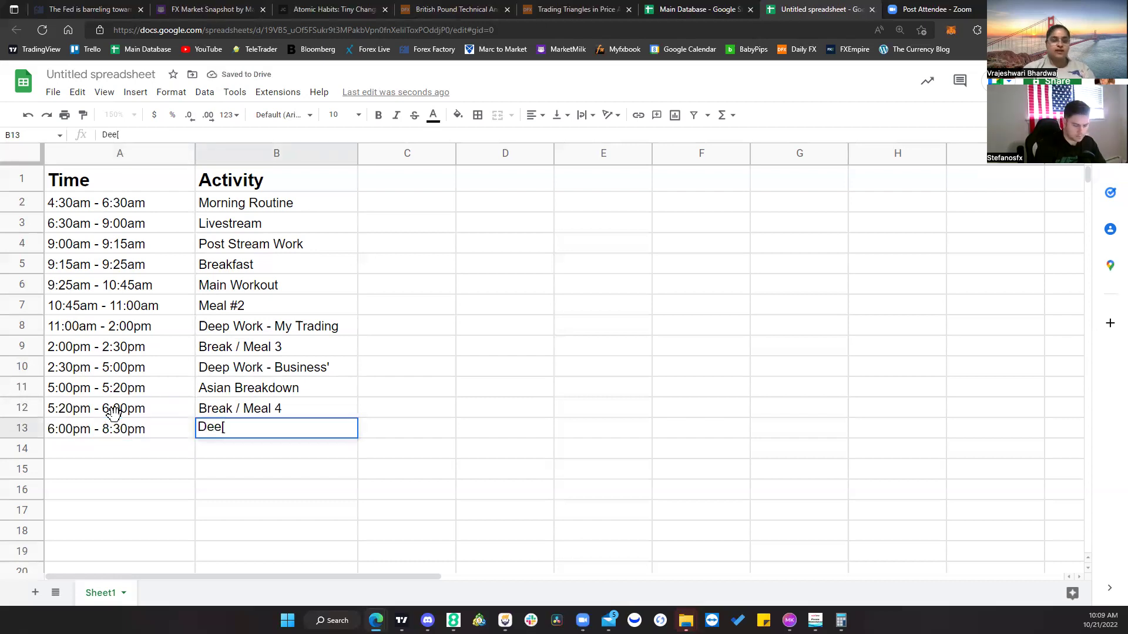
{"action": "key", "text": "BackSpace"}
{"action": "type", "text": "p Work - "}
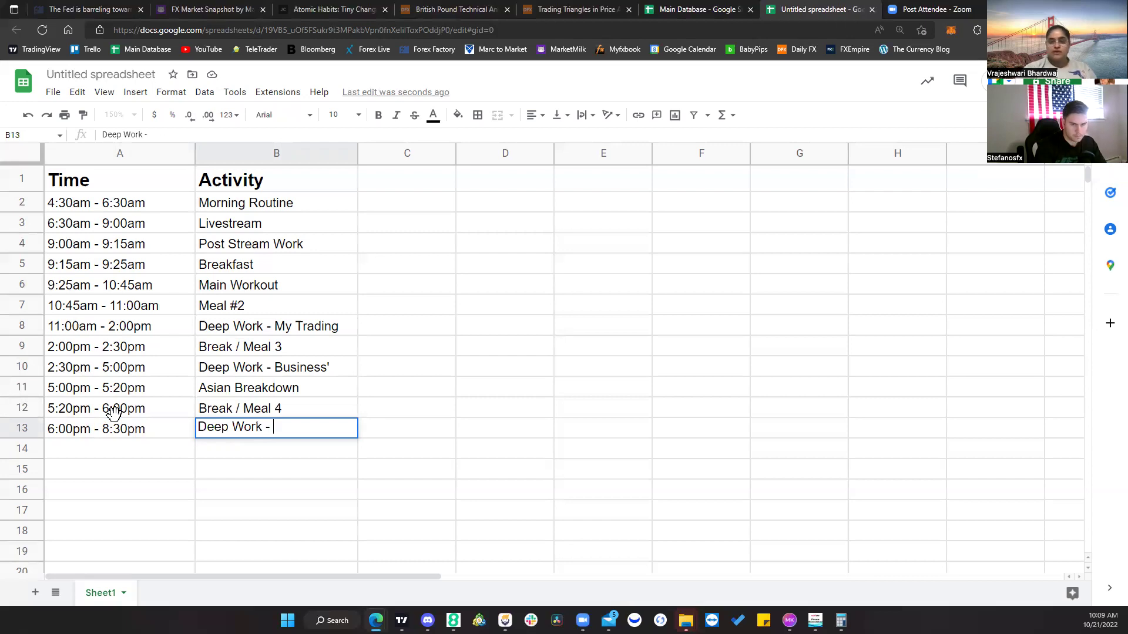
{"action": "type", "text": "Finish D"}
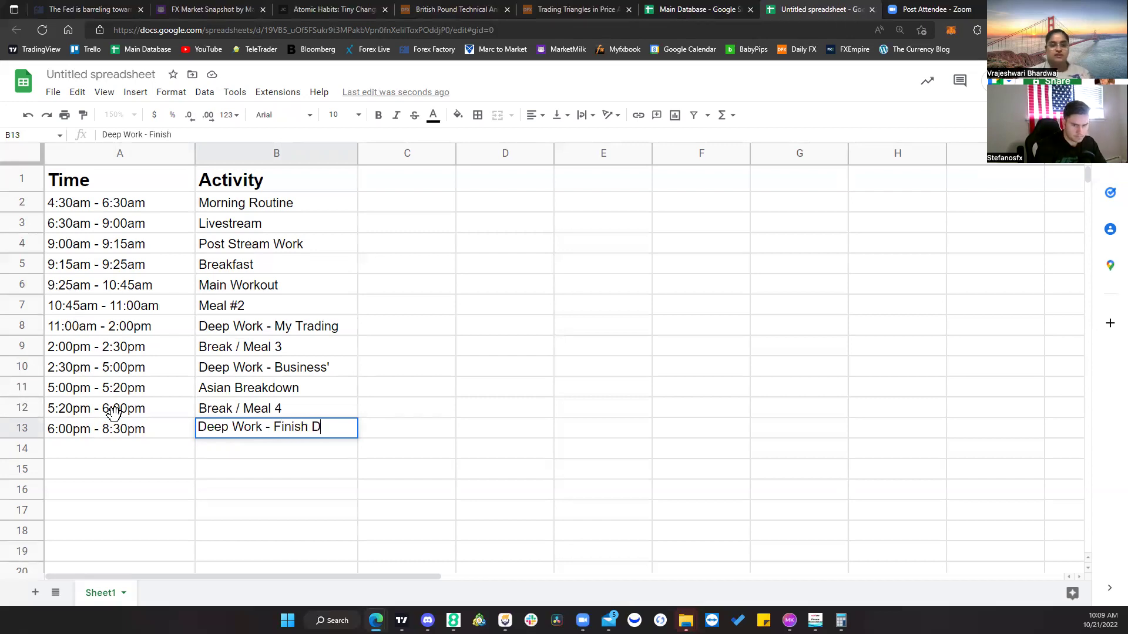
{"action": "type", "text": "aily Musts"}
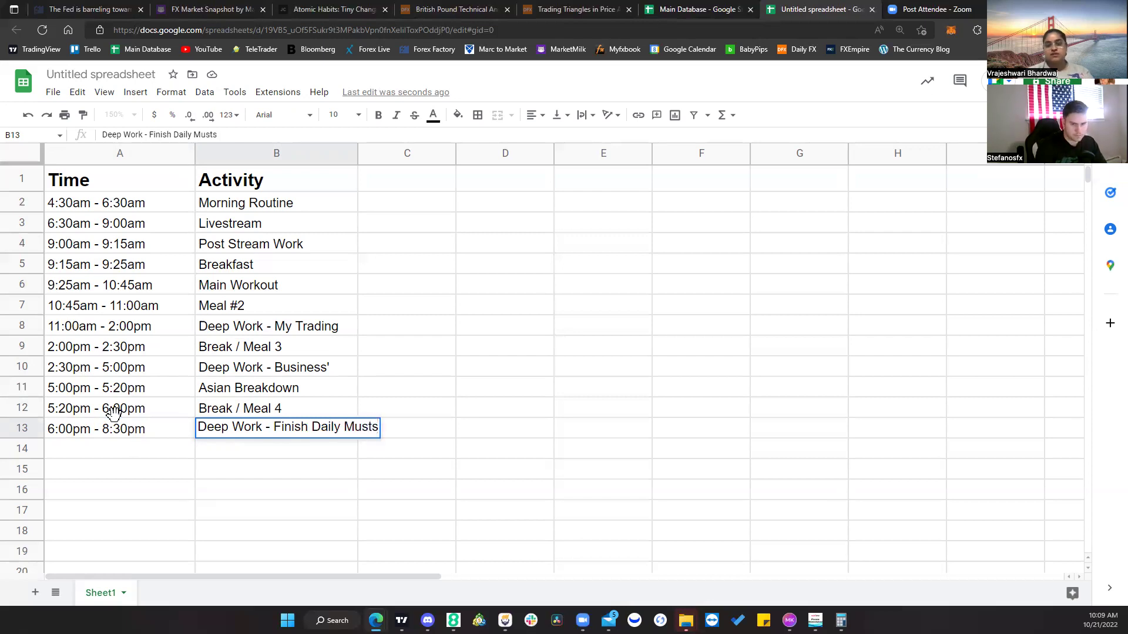
{"action": "key", "text": "Return"}
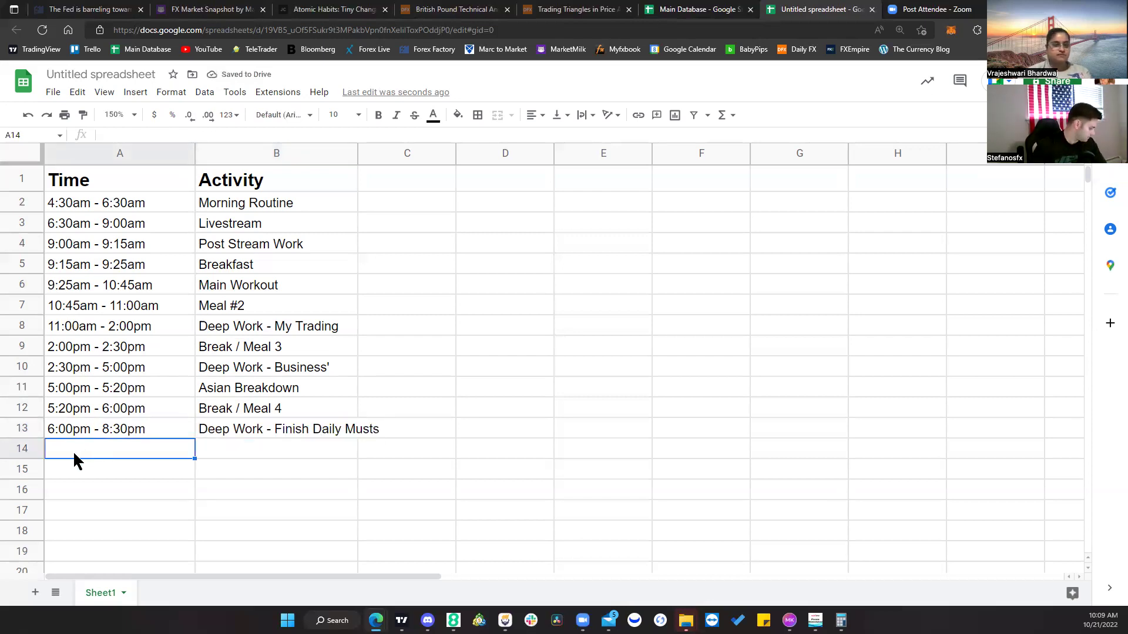
Step: Add a schedule entry in row 14 with the time 8:30pm - 9:00pm and the activity Night Routine
{"action": "type", "text": "8:"}
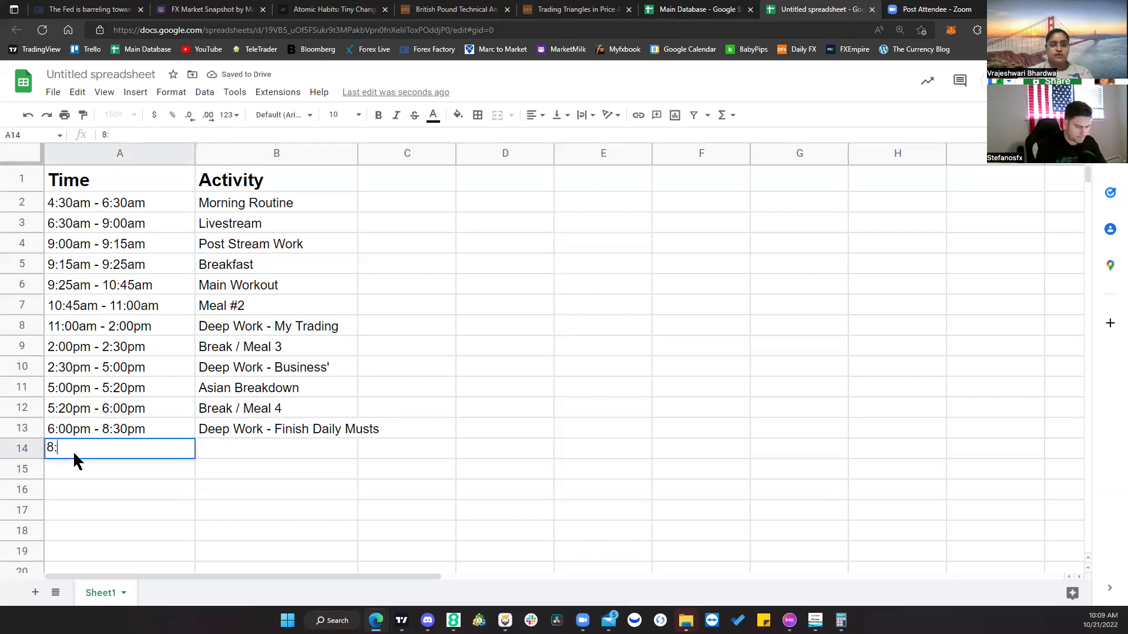
{"action": "type", "text": "30pm "}
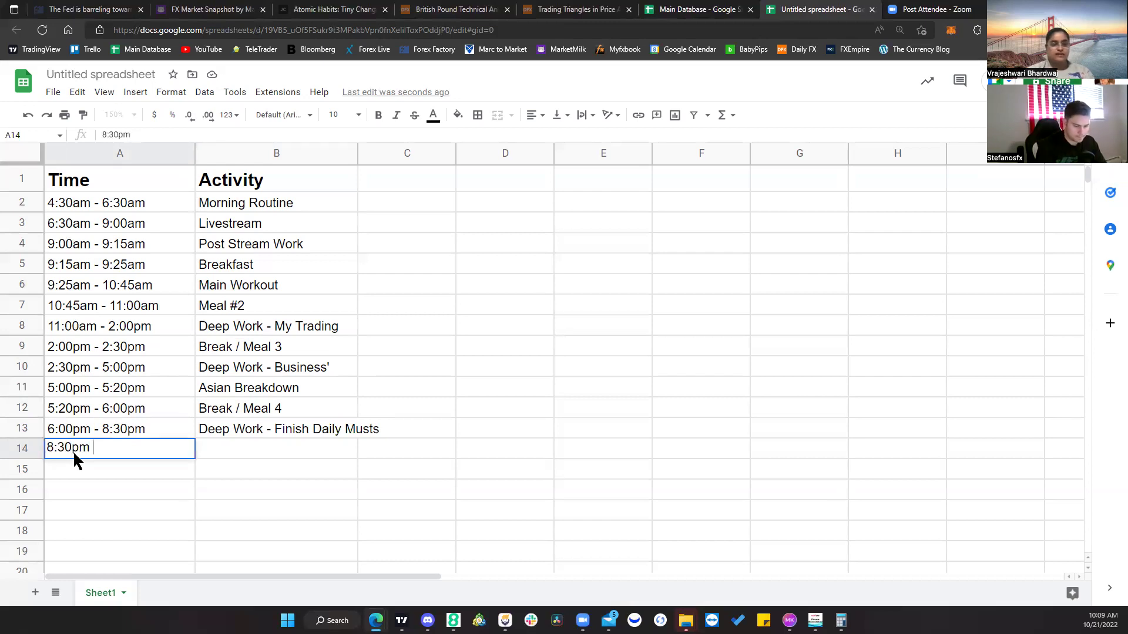
{"action": "type", "text": "- 9:00"}
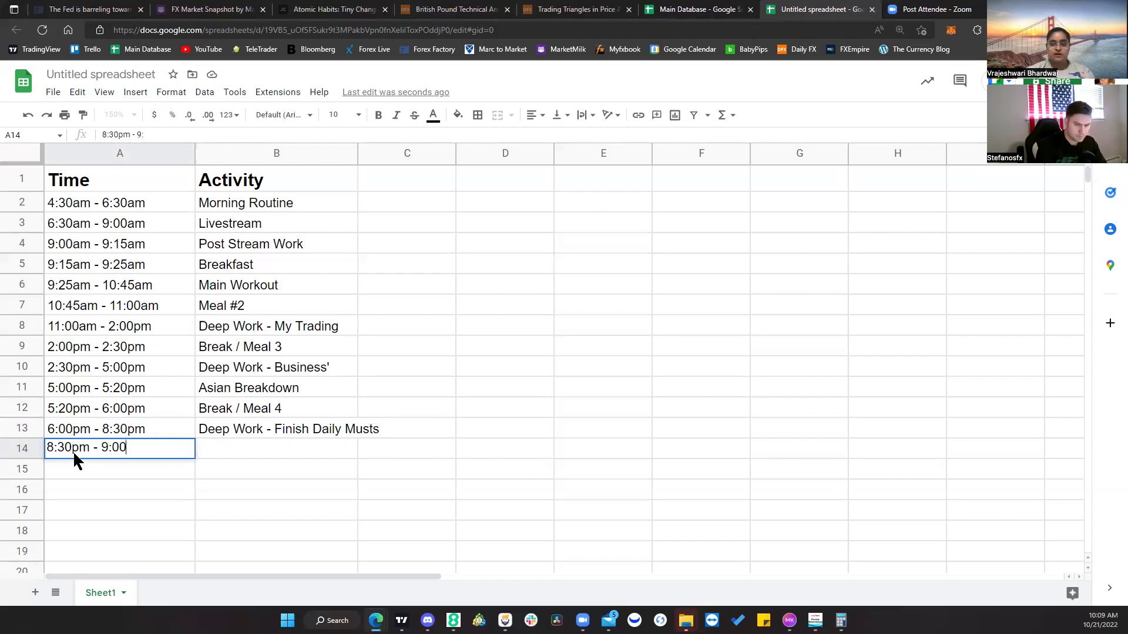
{"action": "type", "text": "pm"}
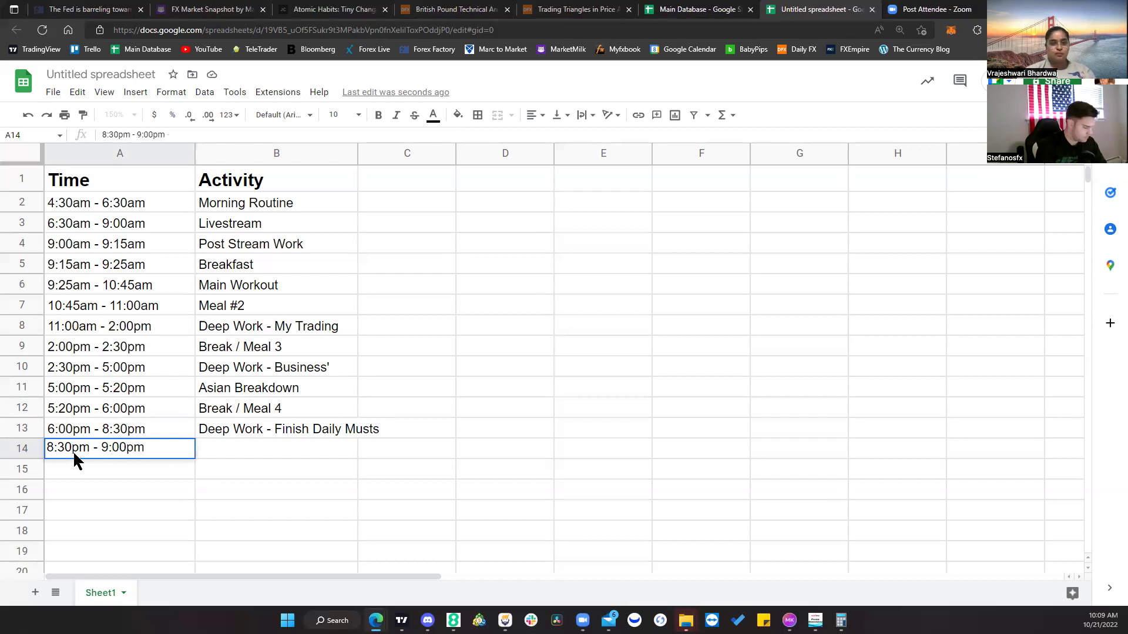
{"action": "key", "text": "Tab"}
{"action": "type", "text": "G"}
{"action": "key", "text": "BackSpace"}
{"action": "type", "text": "Night Routine"}
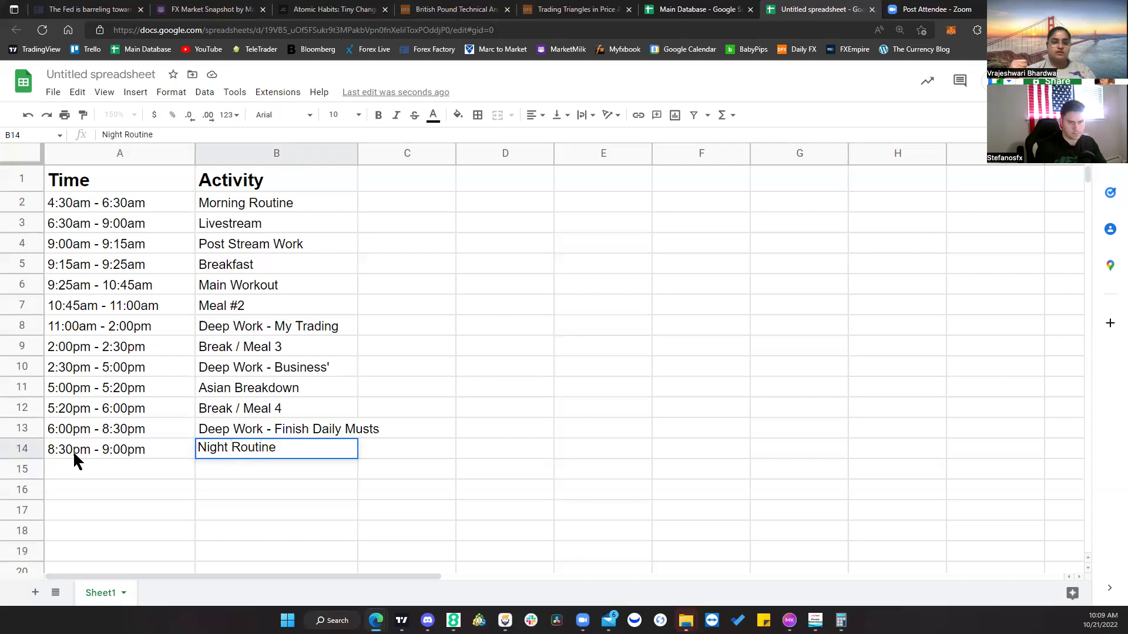
{"action": "left_click", "coordinate": [515, 415]}
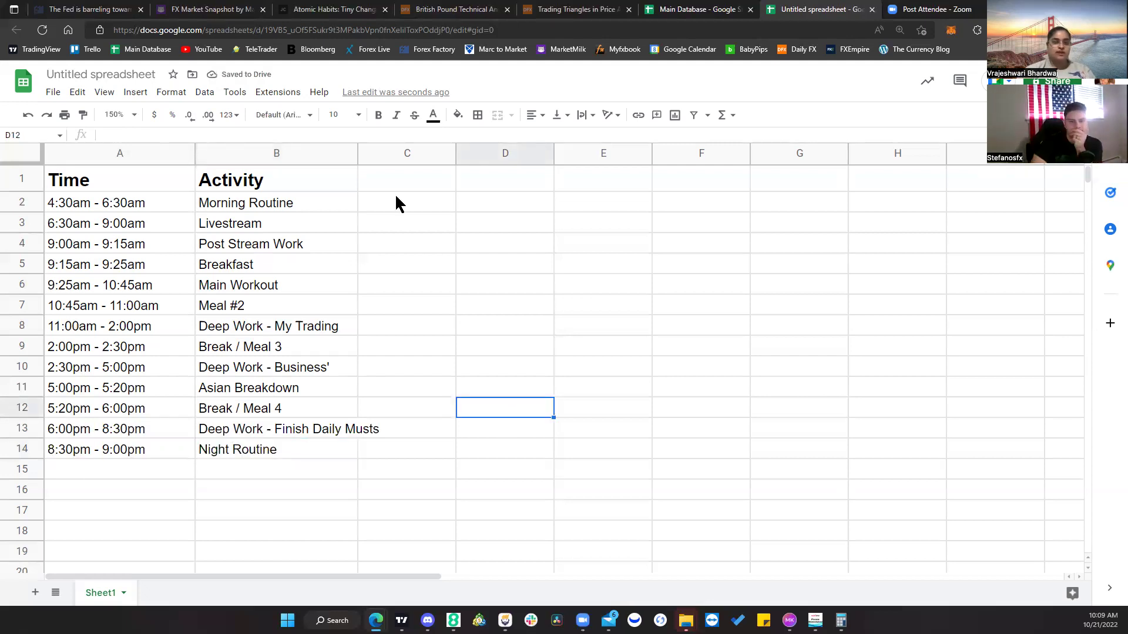
Step: Widen the Activity column to fit its longest entry and make the activities in B2:B14 bold
{"action": "left_click_drag", "start_coordinate": [356, 155], "coordinate": [390, 155]}
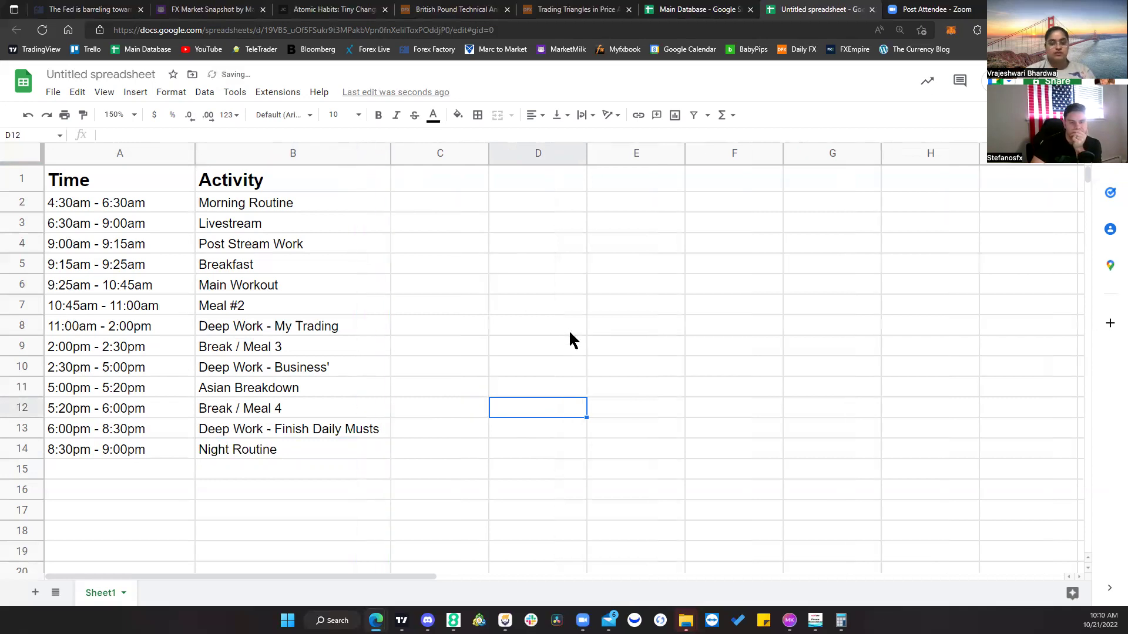
{"action": "left_click", "coordinate": [568, 332]}
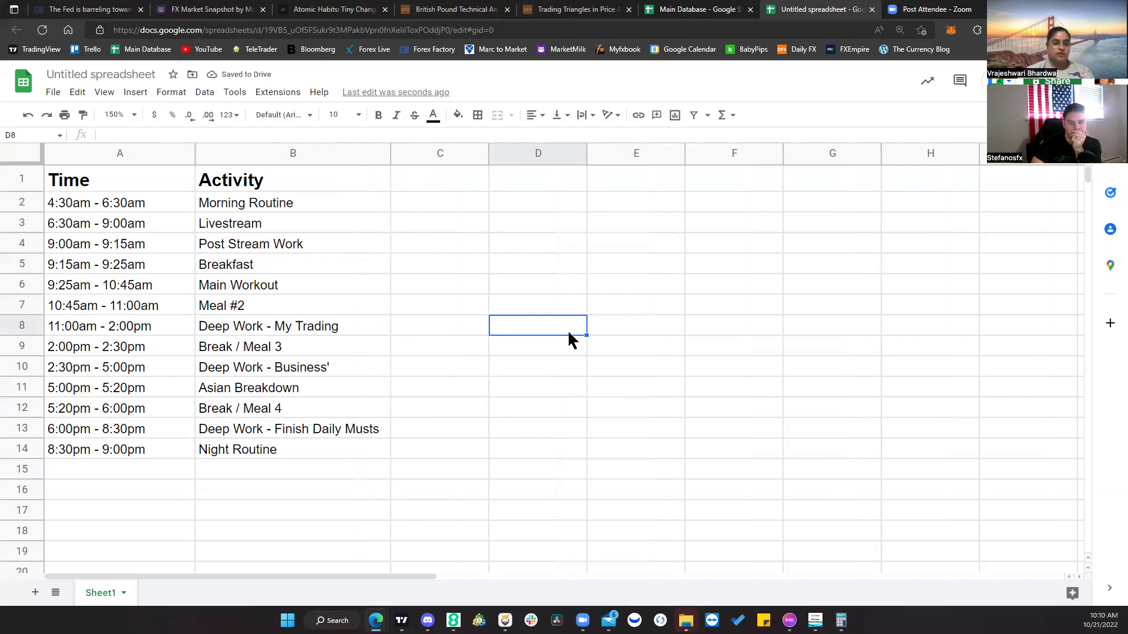
{"action": "left_click_drag", "start_coordinate": [262, 203], "coordinate": [294, 452]}
{"action": "left_click", "coordinate": [433, 116]}
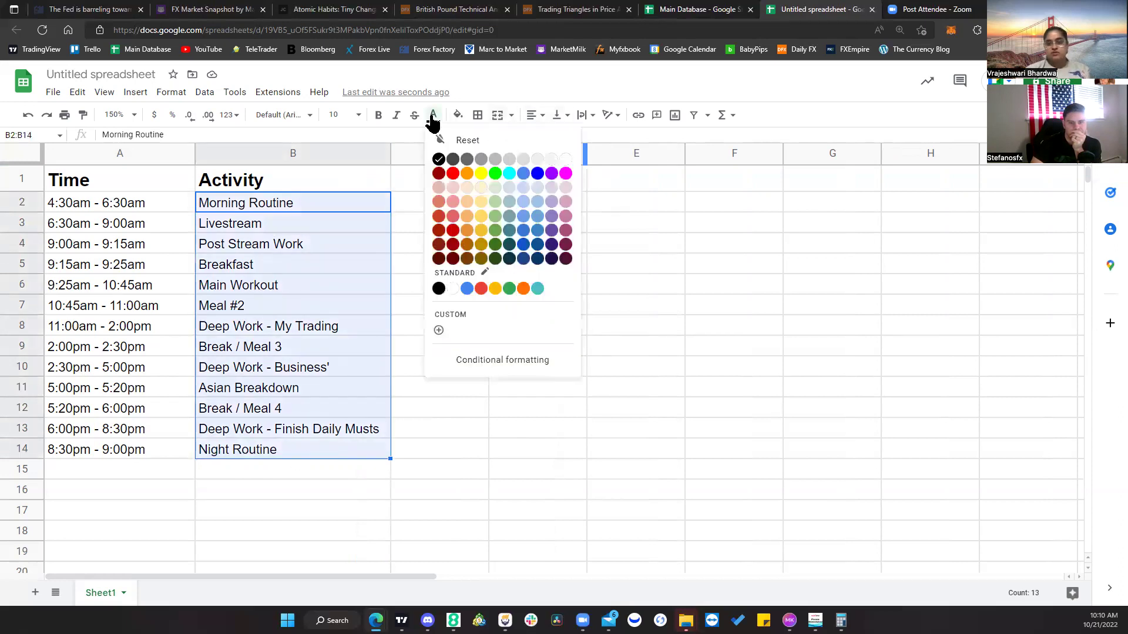
{"action": "left_click", "coordinate": [379, 116]}
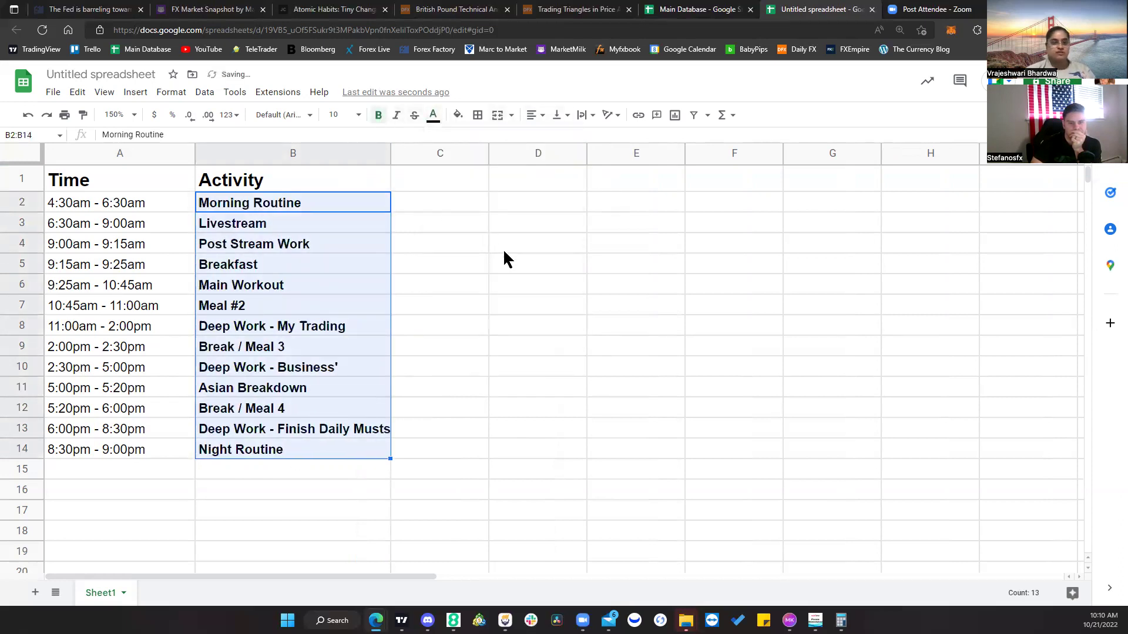
{"action": "left_click", "coordinate": [504, 251]}
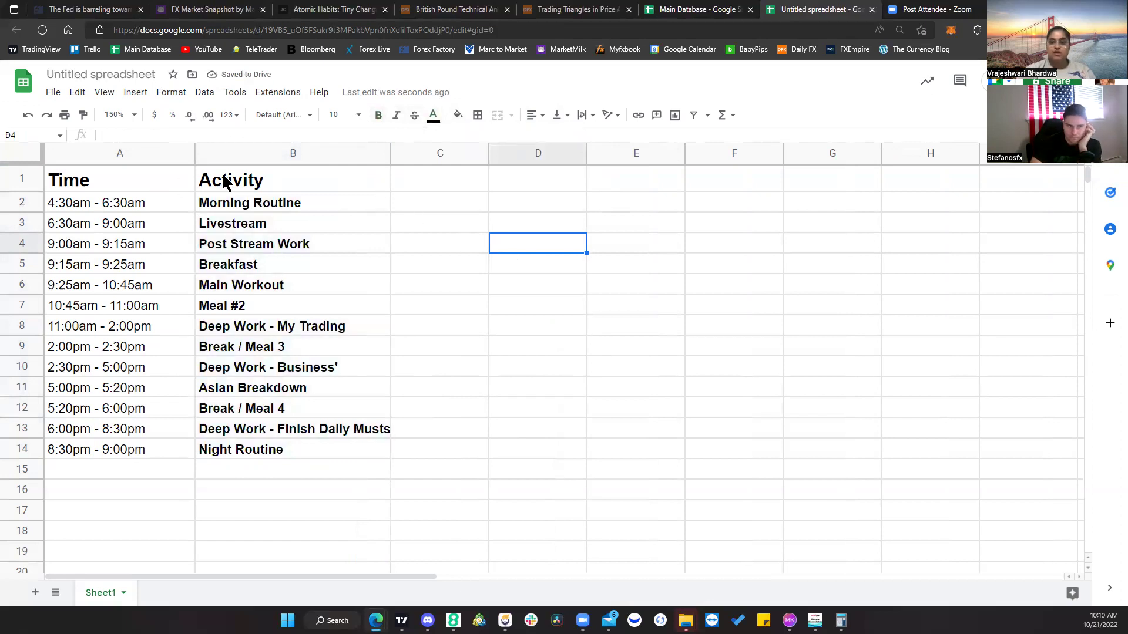
{"action": "left_click_drag", "start_coordinate": [88, 180], "coordinate": [234, 181]}
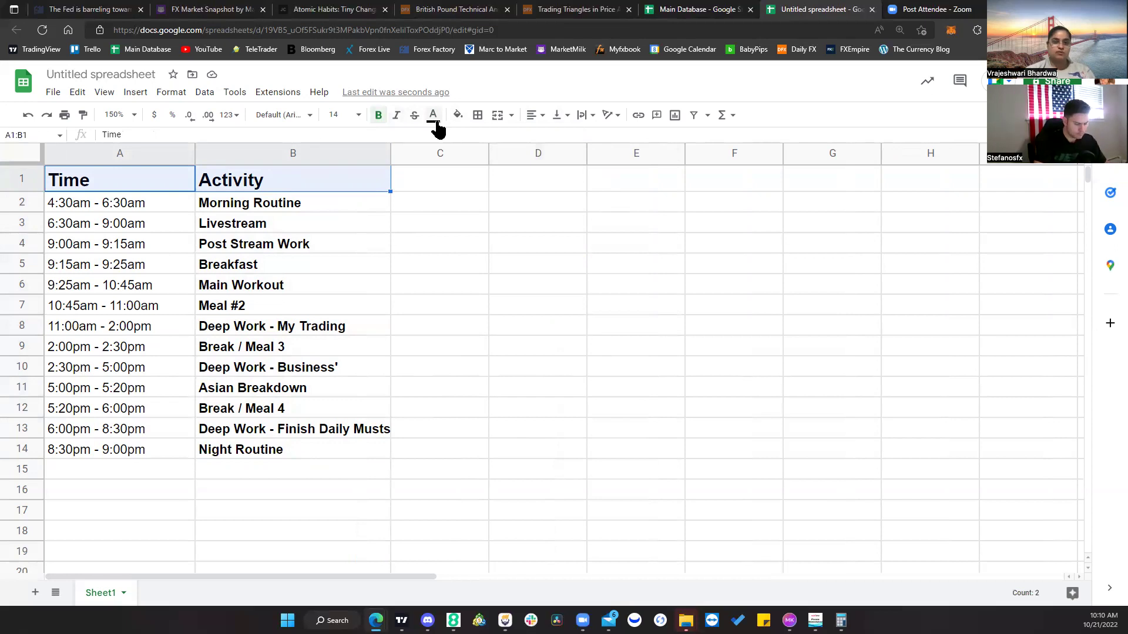
{"action": "type", "text": "U"}
{"action": "key", "text": "BackSpace"}
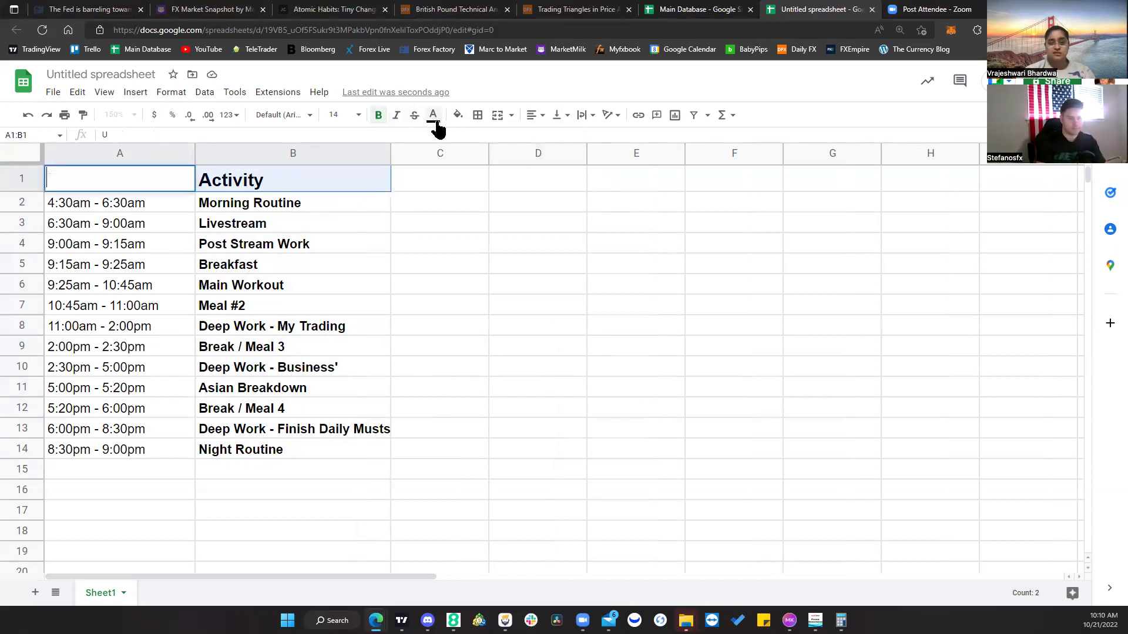
{"action": "left_click", "coordinate": [517, 266]}
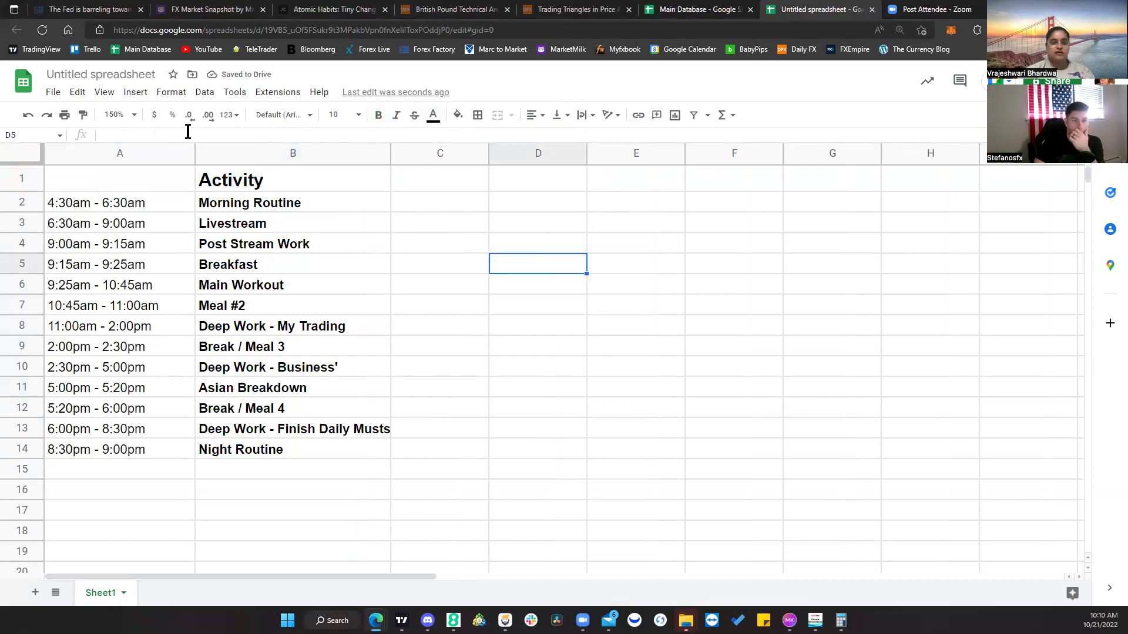
{"action": "left_click", "coordinate": [34, 116]}
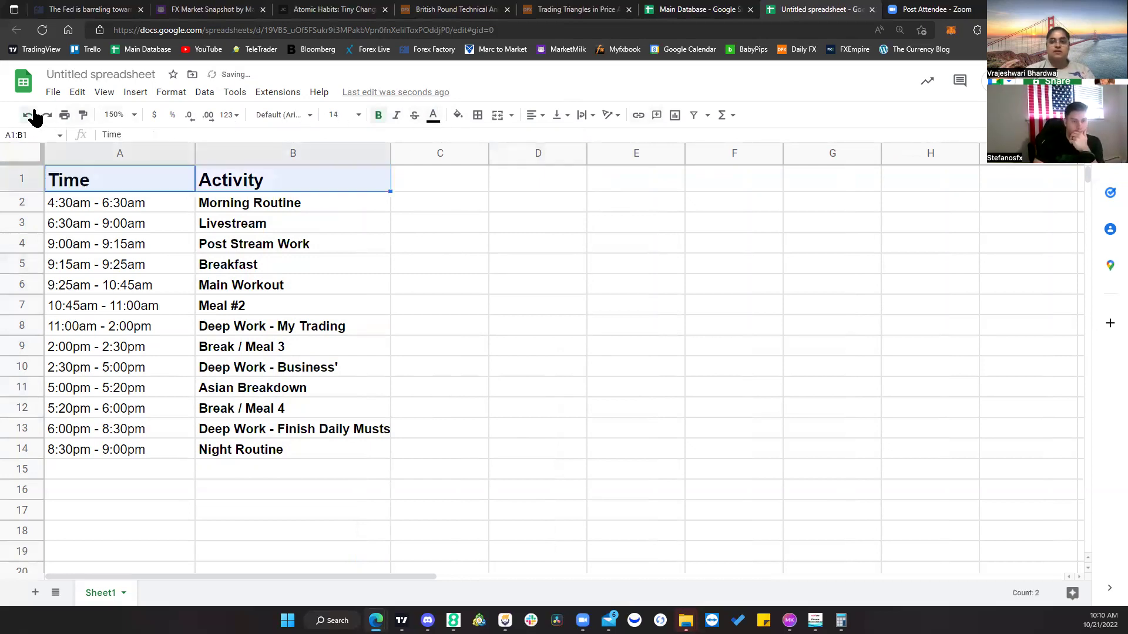
{"action": "left_click", "coordinate": [507, 285]}
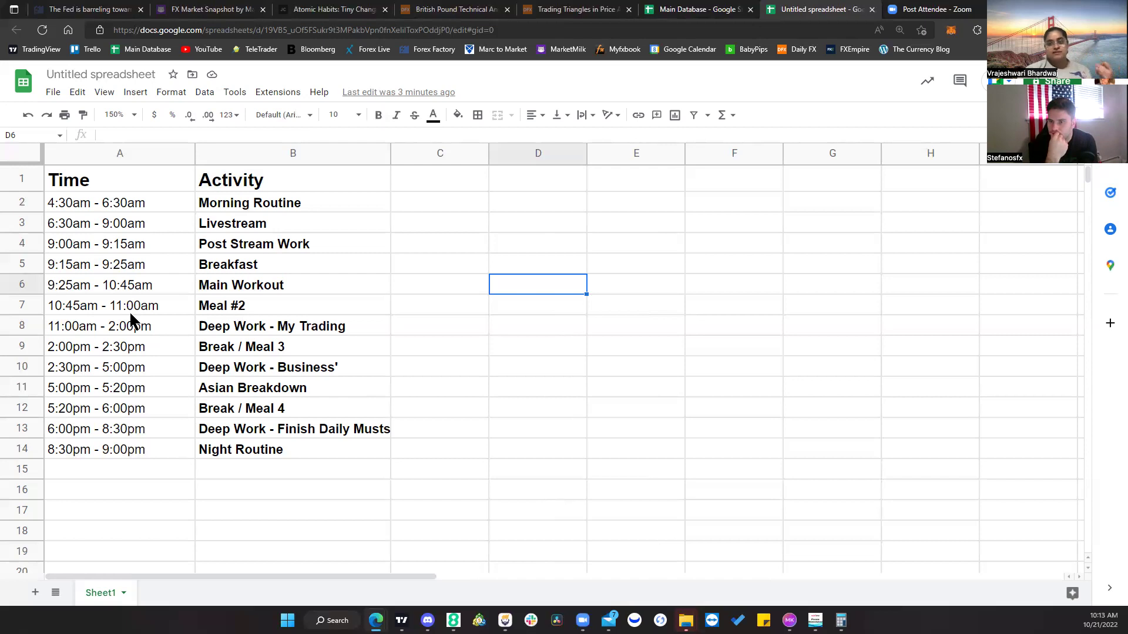
{"action": "left_click", "coordinate": [168, 247]}
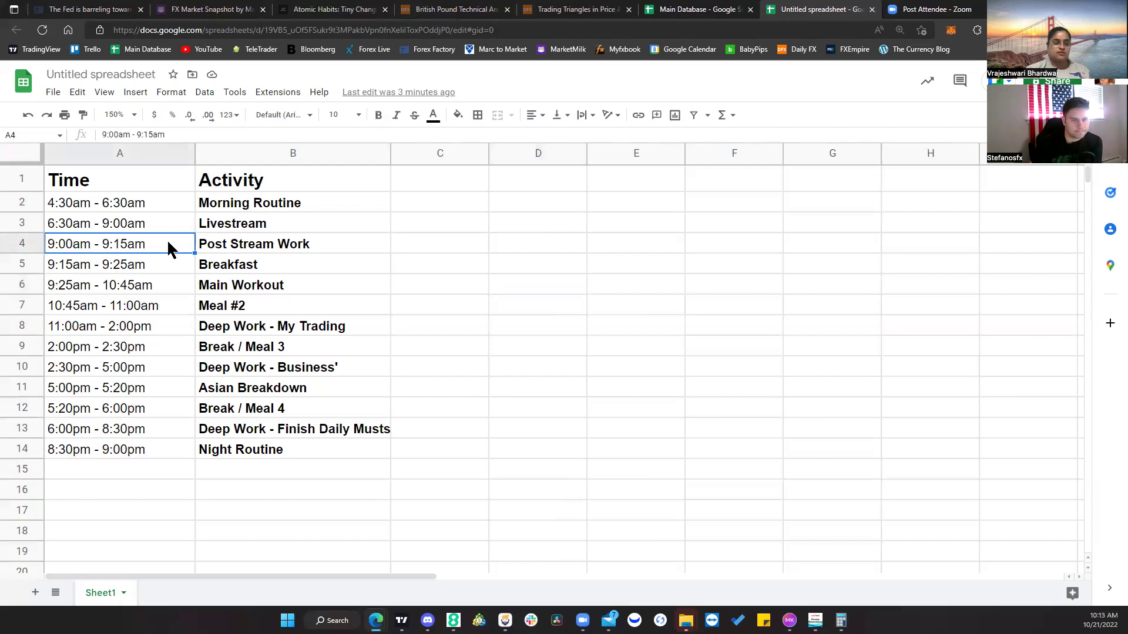
{"action": "mouse_move", "coordinate": [194, 253]}
{"action": "left_mouse_down"}
{"action": "mouse_move", "coordinate": [183, 333]}
{"action": "mouse_move", "coordinate": [192, 254]}
{"action": "left_mouse_up"}
{"action": "left_click", "coordinate": [498, 270]}
{"action": "left_click_drag", "start_coordinate": [113, 180], "coordinate": [318, 468]}
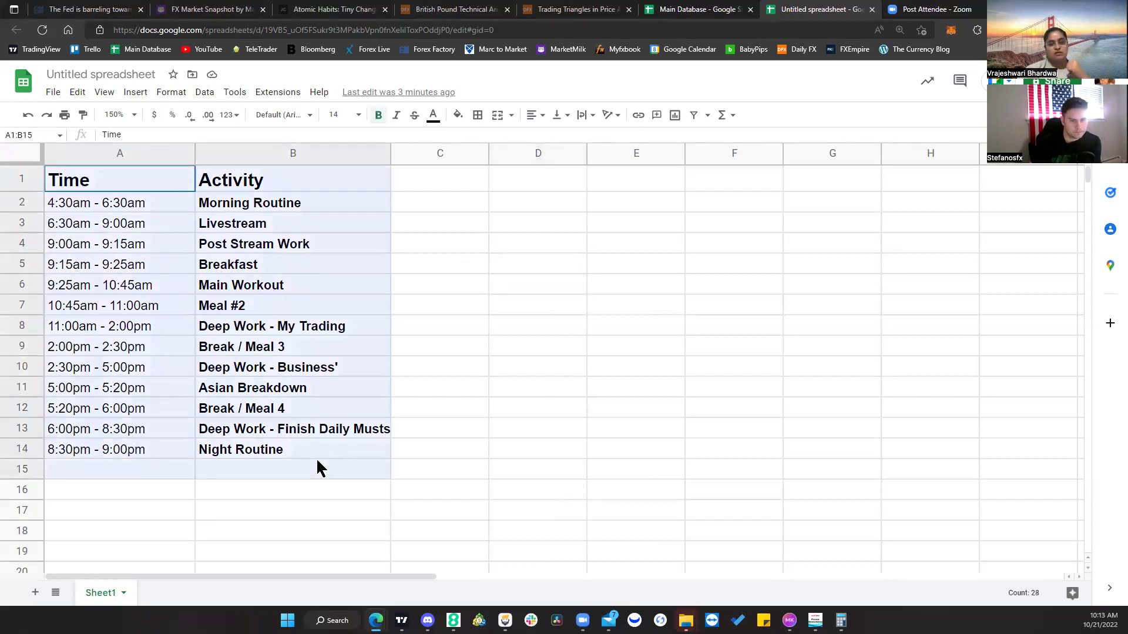
{"action": "left_click", "coordinate": [318, 469]}
{"action": "left_click", "coordinate": [470, 435]}
Step: Copy the whole schedule with its headers, A1:B14, and paste the copy starting at cell D1
{"action": "left_click_drag", "start_coordinate": [112, 180], "coordinate": [288, 452]}
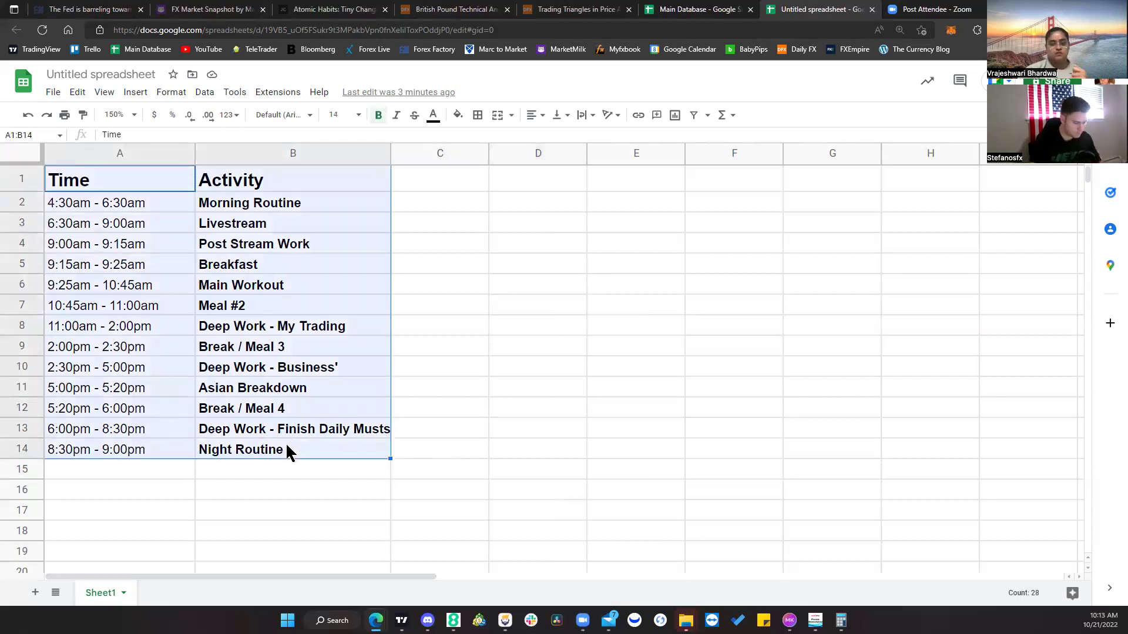
{"action": "key", "text": "ctrl+c"}
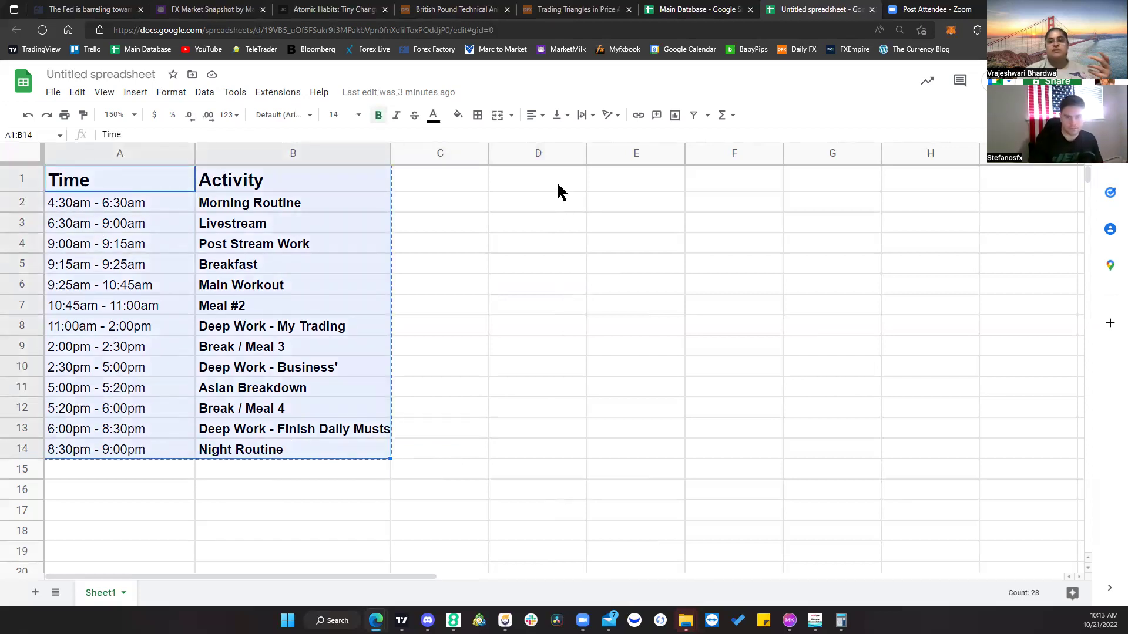
{"action": "left_click", "coordinate": [558, 191]}
{"action": "key", "text": "ctrl+v"}
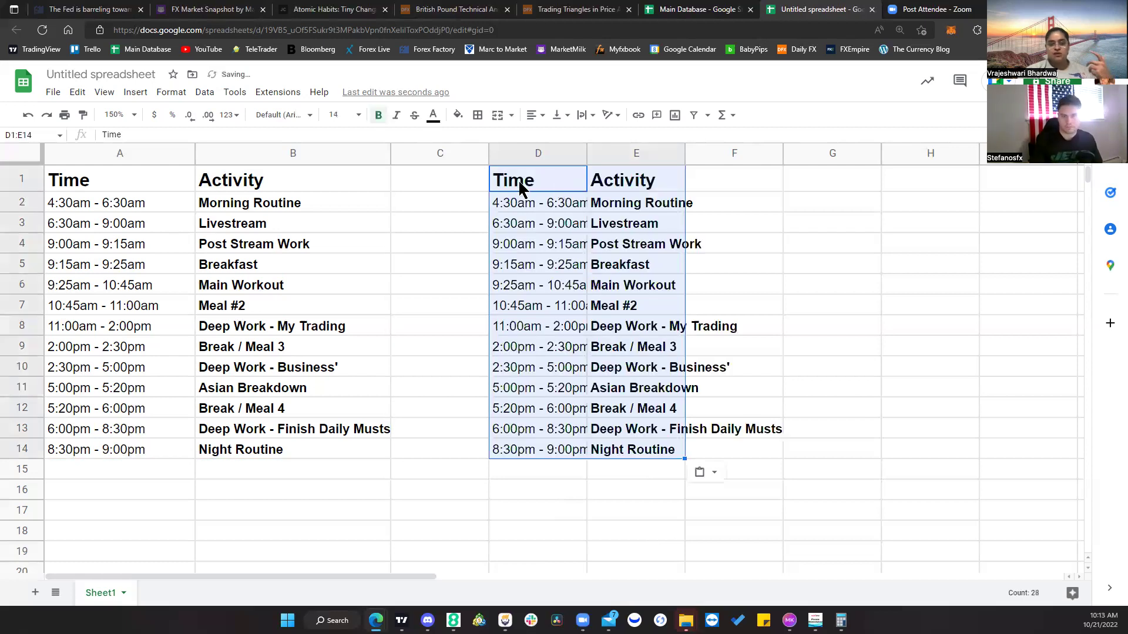
Step: Adjust the widths of columns D and E to fit the copied schedule, and narrow column A to its time entries
{"action": "left_click_drag", "start_coordinate": [685, 151], "coordinate": [789, 150]}
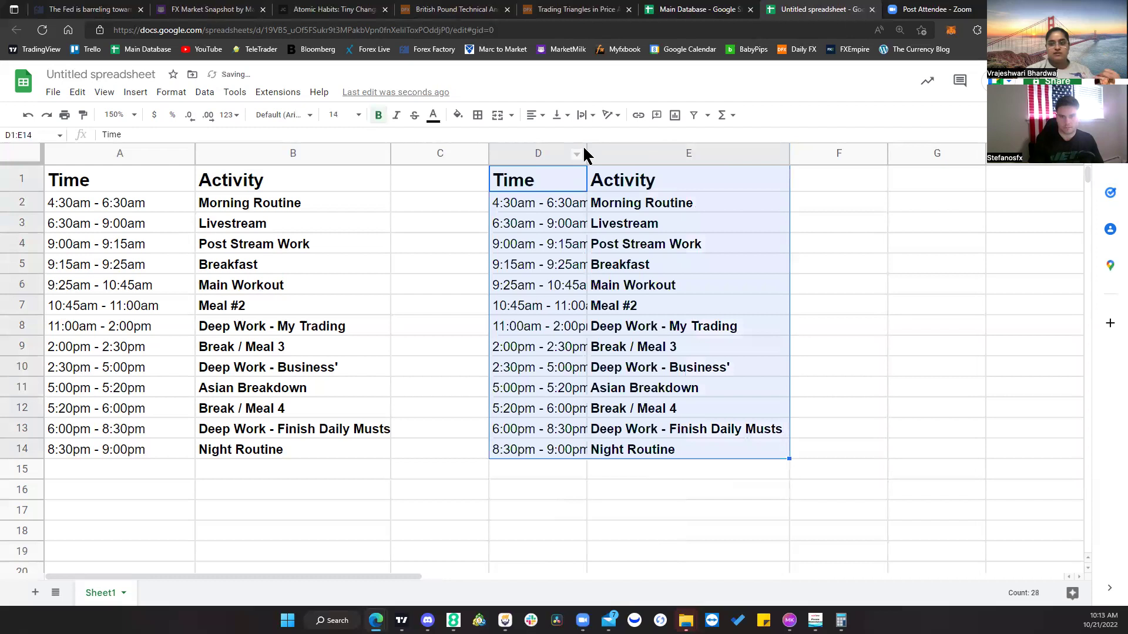
{"action": "left_click_drag", "start_coordinate": [586, 149], "coordinate": [623, 150]}
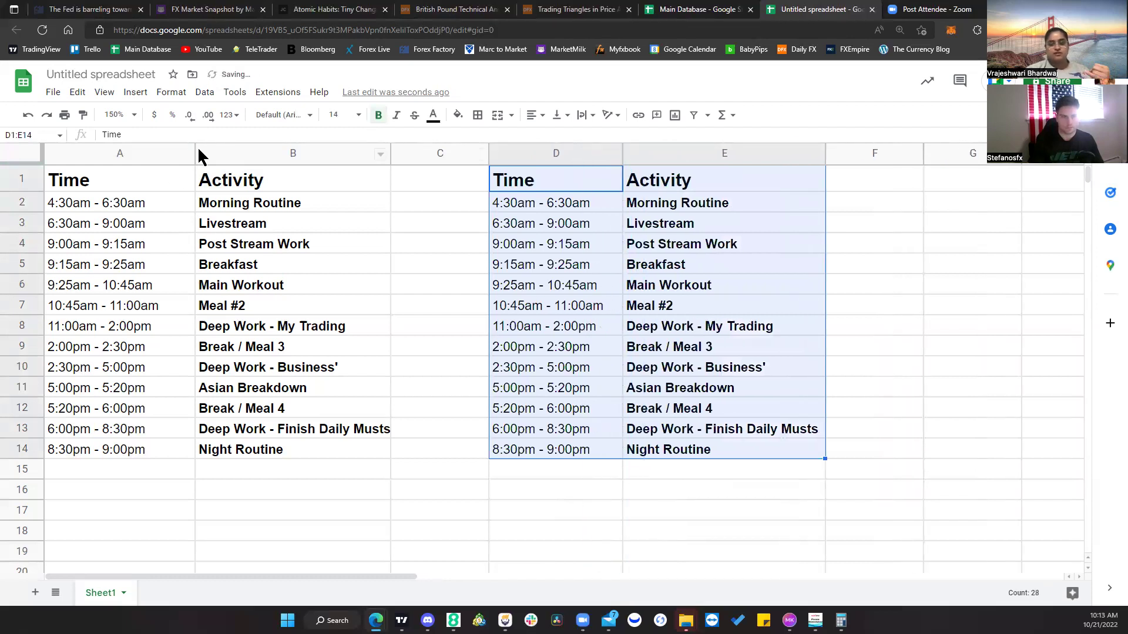
{"action": "left_click_drag", "start_coordinate": [195, 154], "coordinate": [172, 153]}
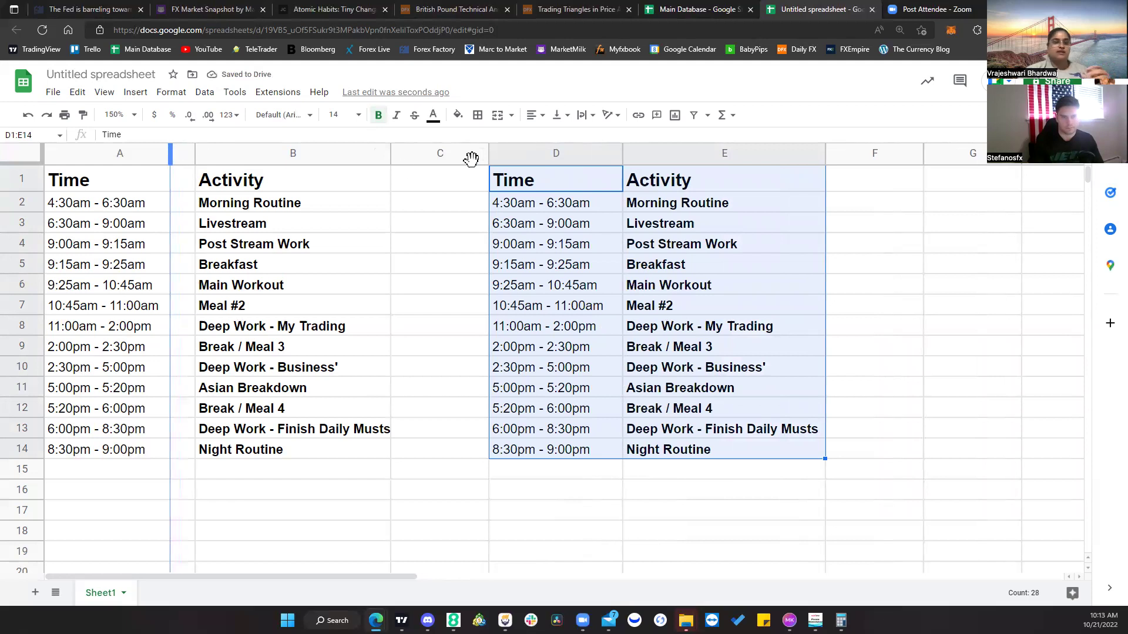
{"action": "left_click_drag", "start_coordinate": [600, 152], "coordinate": [591, 151]}
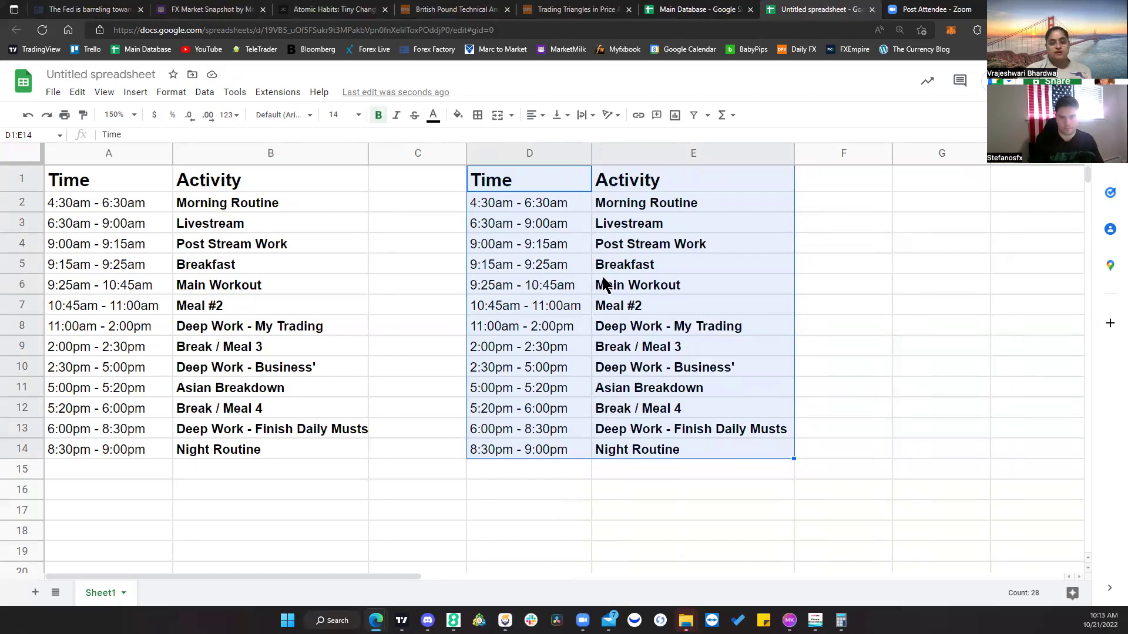
Step: Replace the activities in E4:E6 of the copied schedule with Work
{"action": "left_click", "coordinate": [616, 248]}
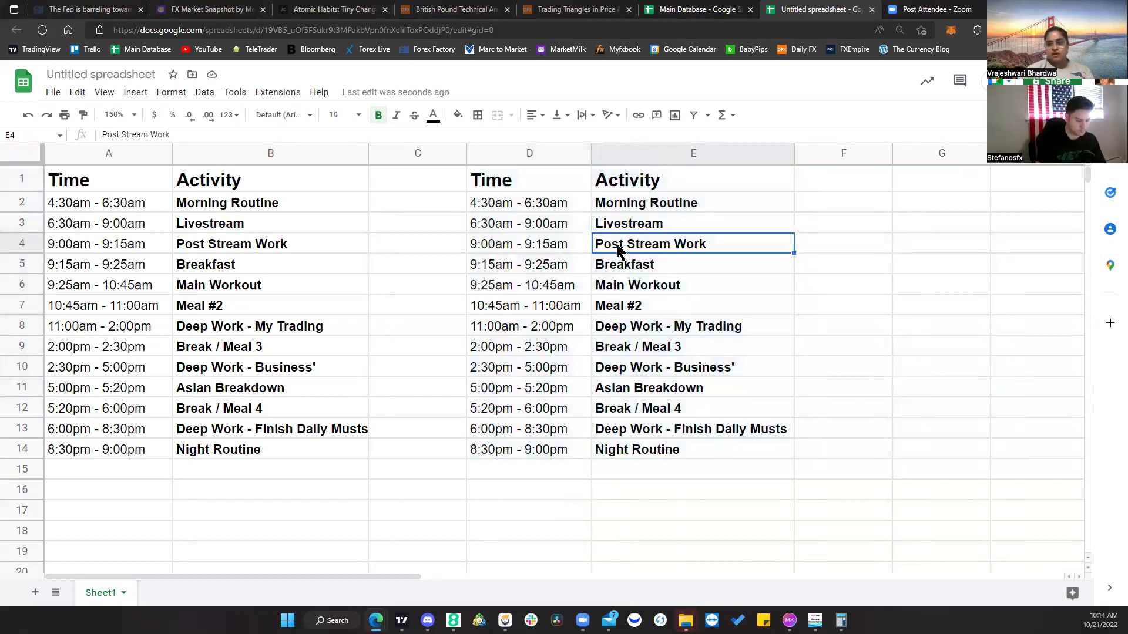
{"action": "type", "text": "Work"}
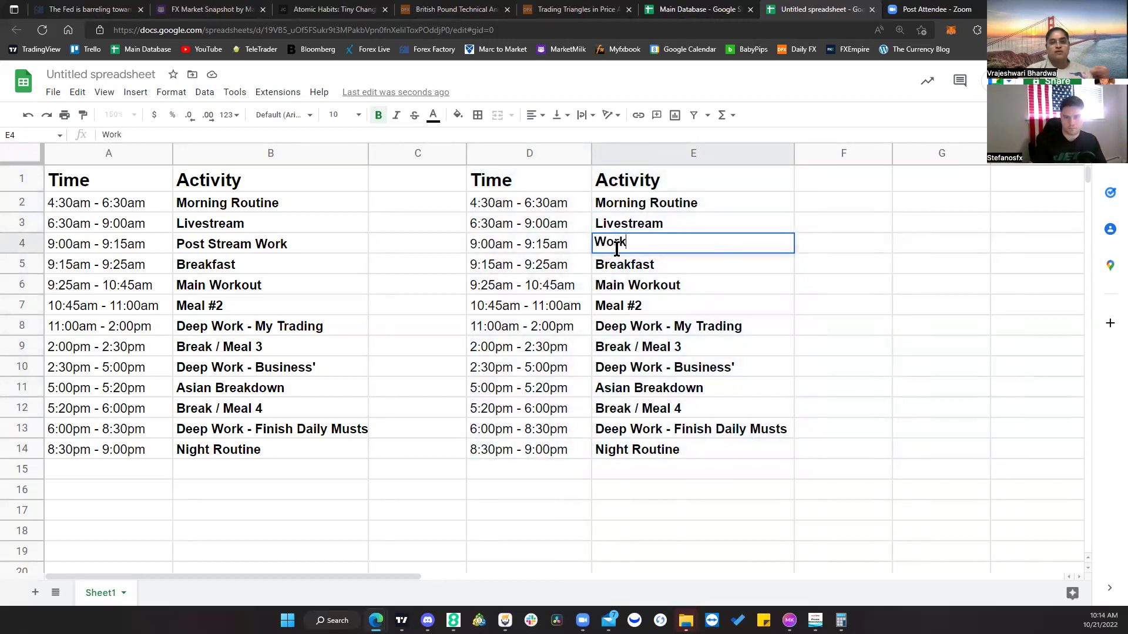
{"action": "left_click", "coordinate": [615, 263]}
{"action": "type", "text": "Woerk"}
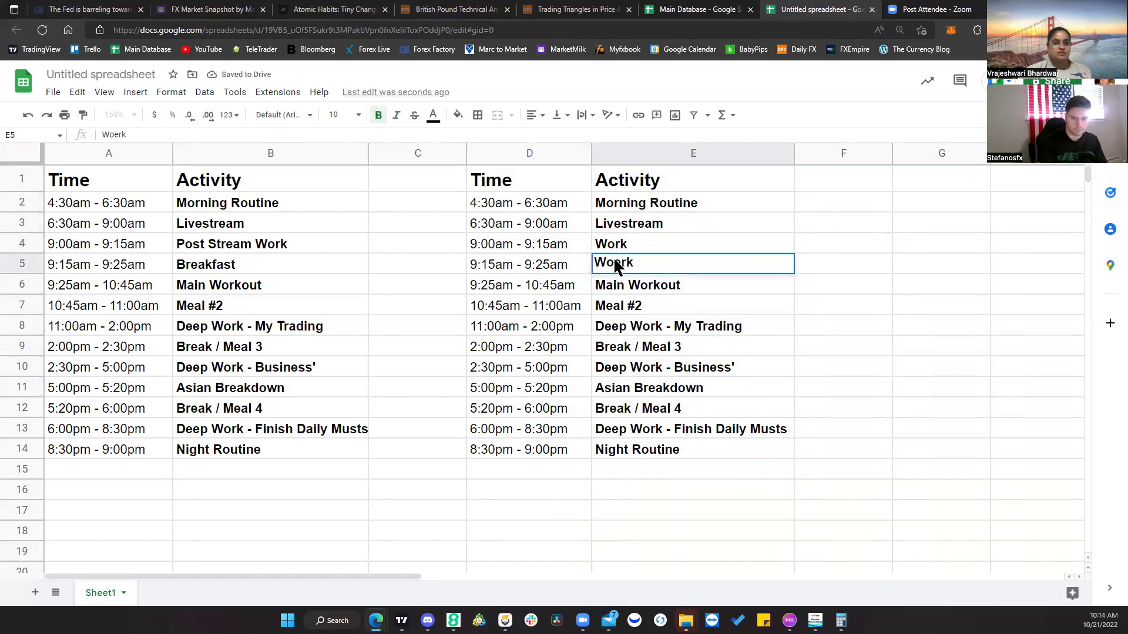
{"action": "key", "text": "BackSpace"}
{"action": "key", "text": "BackSpace"}
{"action": "key", "text": "BackSpace"}
{"action": "type", "text": "rk"}
{"action": "left_click", "coordinate": [615, 285]}
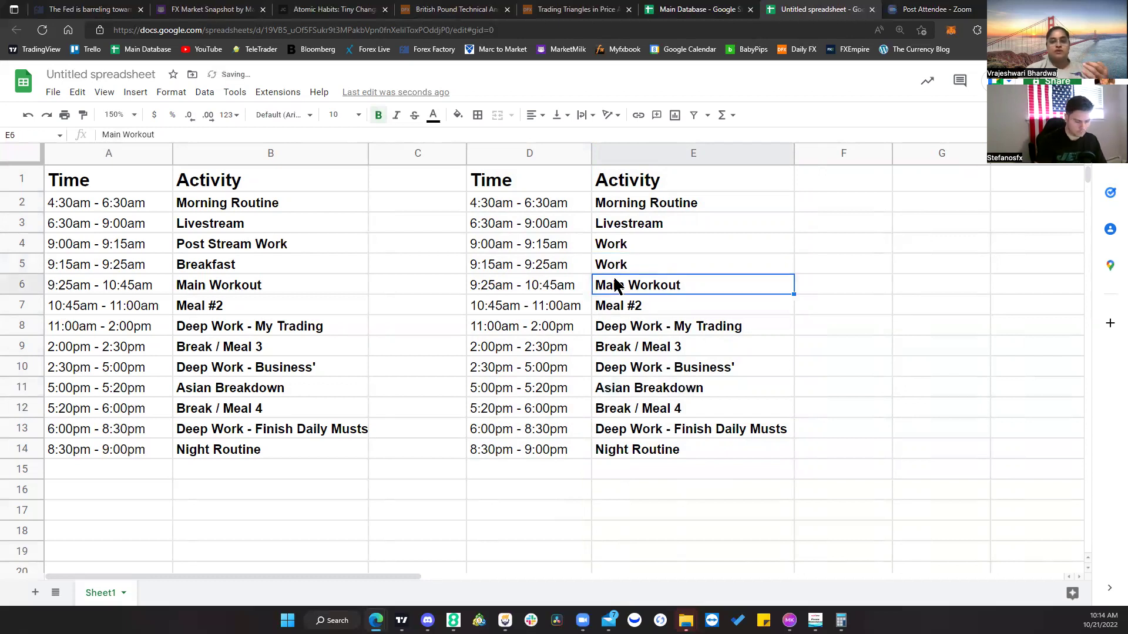
{"action": "type", "text": "Work"}
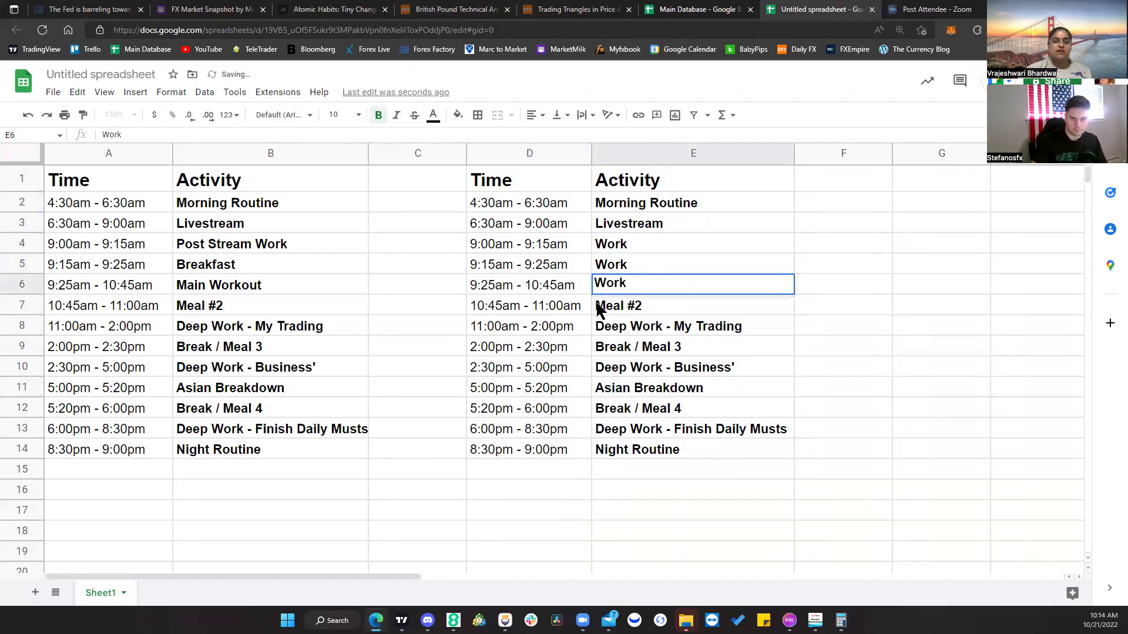
Step: Replace the activities in E7:E10 of the copied schedule with Work
{"action": "left_click", "coordinate": [599, 309]}
{"action": "type", "text": "Work"}
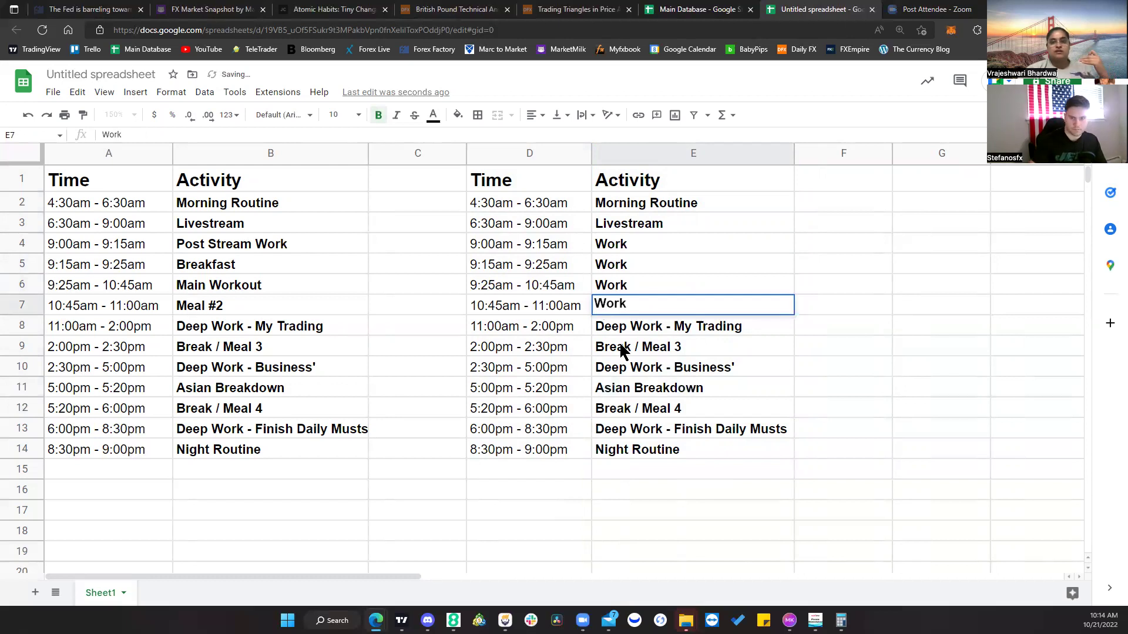
{"action": "left_click", "coordinate": [612, 331]}
{"action": "type", "text": "Work"}
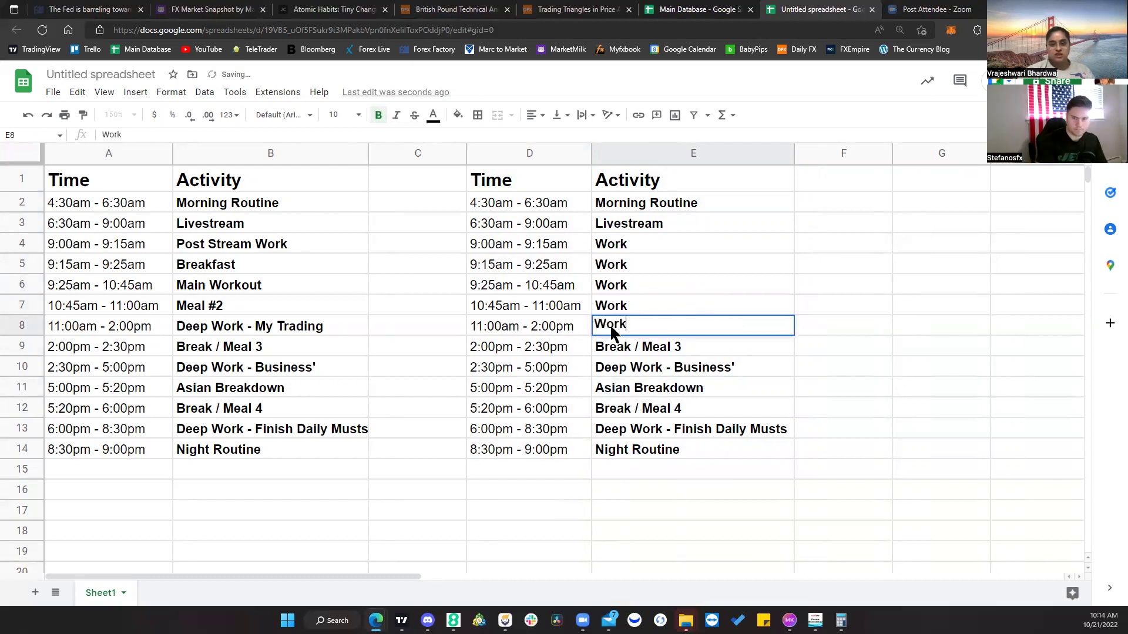
{"action": "left_click", "coordinate": [613, 350]}
{"action": "type", "text": "Work"}
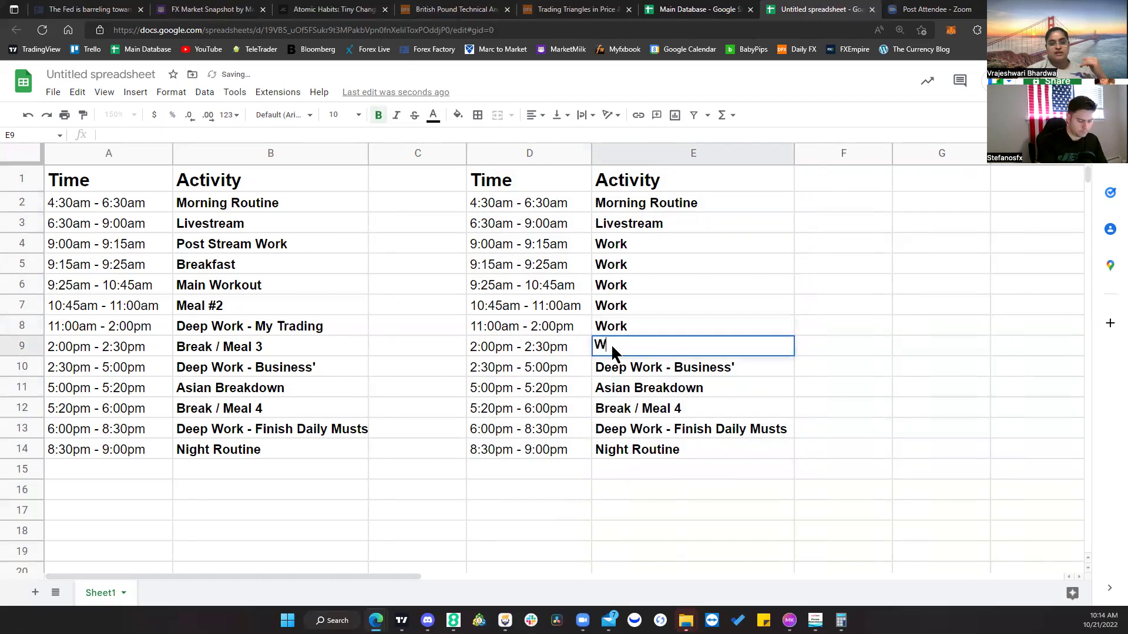
{"action": "left_click", "coordinate": [624, 364]}
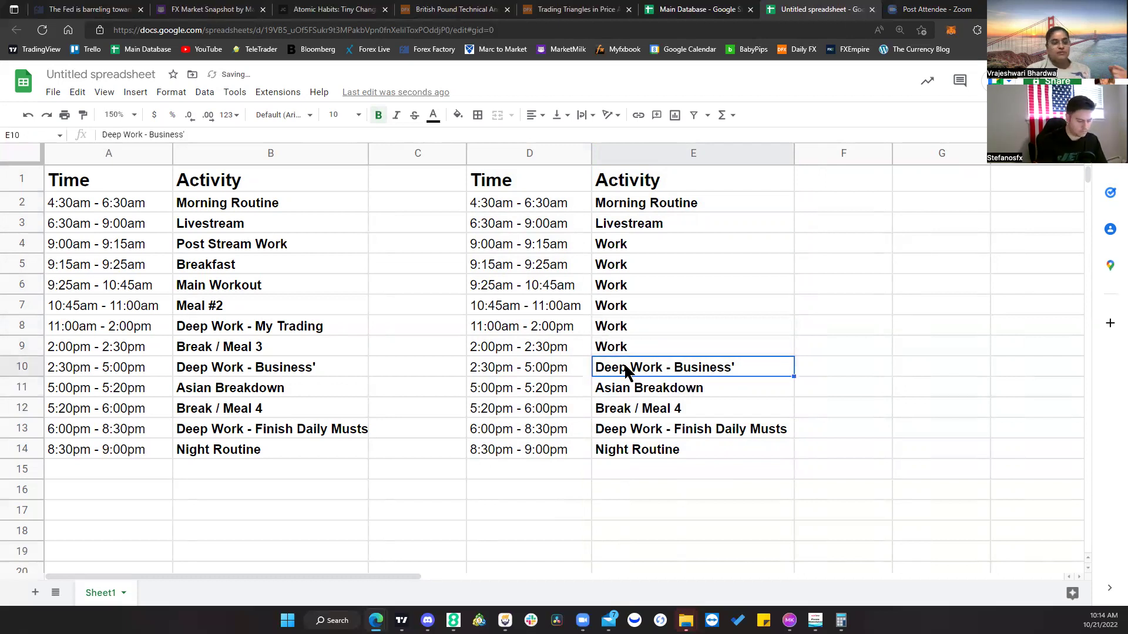
{"action": "type", "text": "Work"}
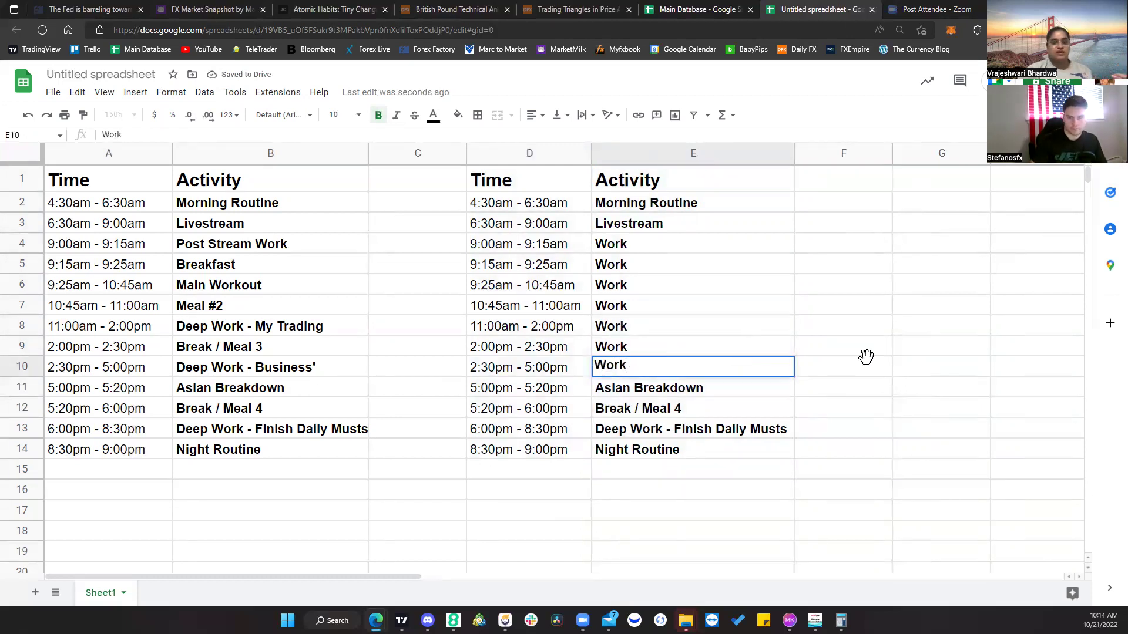
{"action": "left_click", "coordinate": [863, 355]}
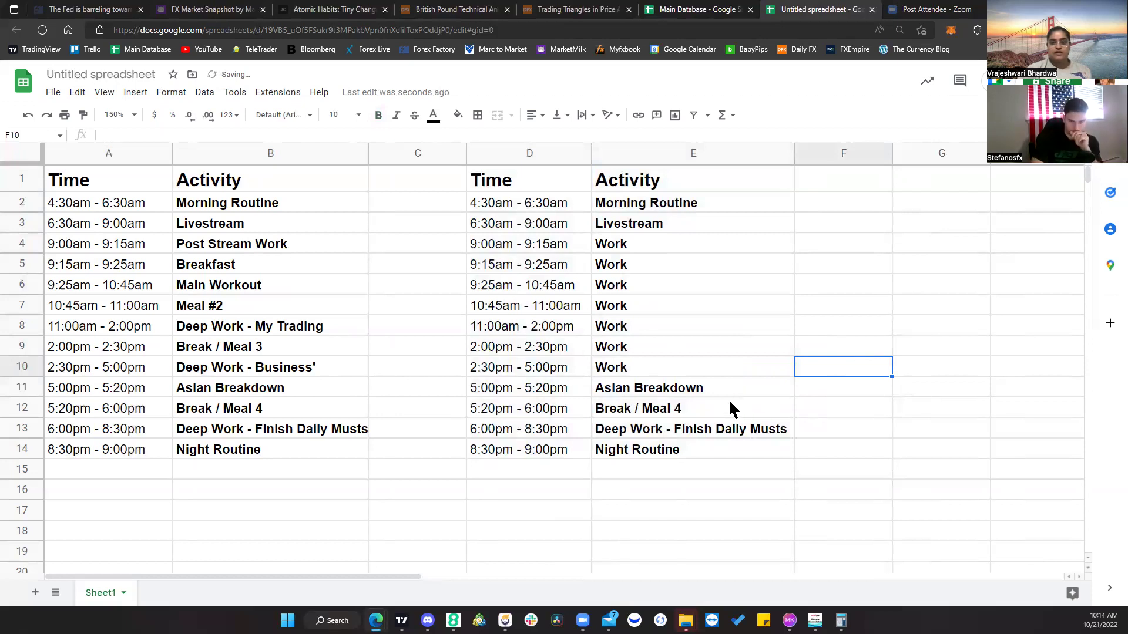
Step: Change the activities in E11 and E12 of the copied schedule to Break
{"action": "left_click", "coordinate": [612, 395]}
{"action": "type", "text": "Break"}
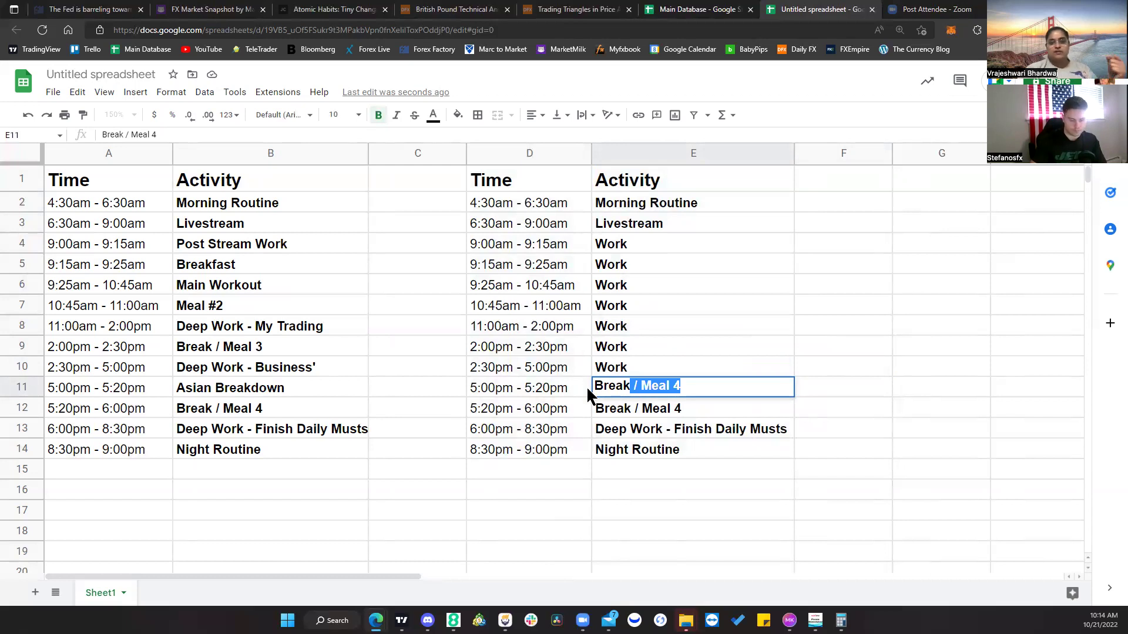
{"action": "key", "text": "Delete"}
{"action": "left_click", "coordinate": [688, 407]}
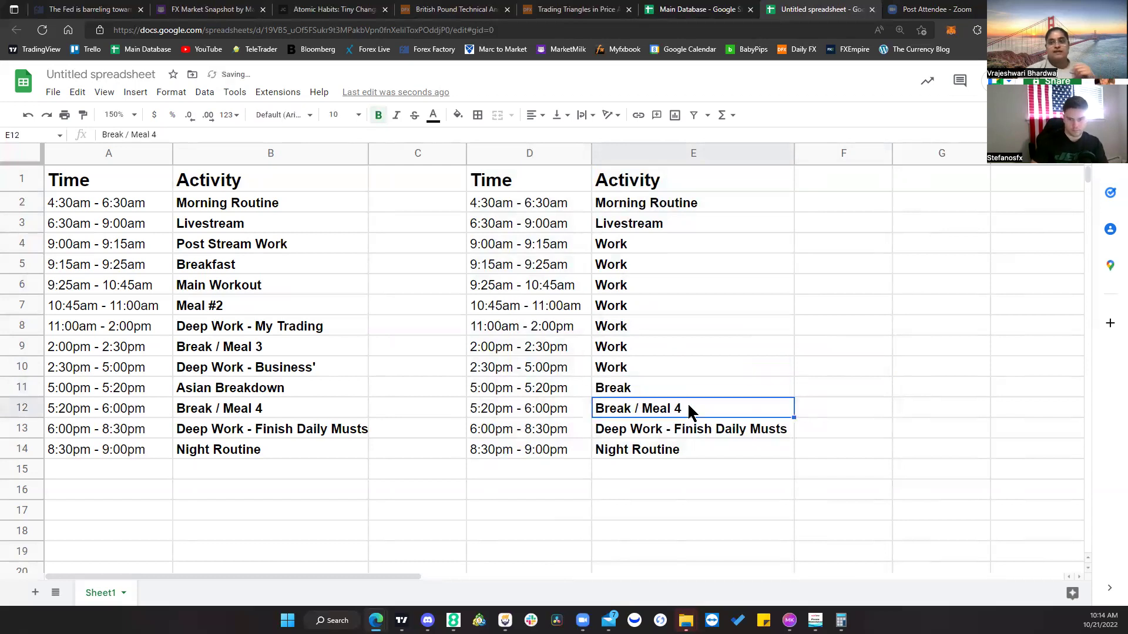
{"action": "double_click", "coordinate": [689, 409]}
{"action": "left_click_drag", "start_coordinate": [682, 408], "coordinate": [634, 409]}
{"action": "key", "text": "BackSpace"}
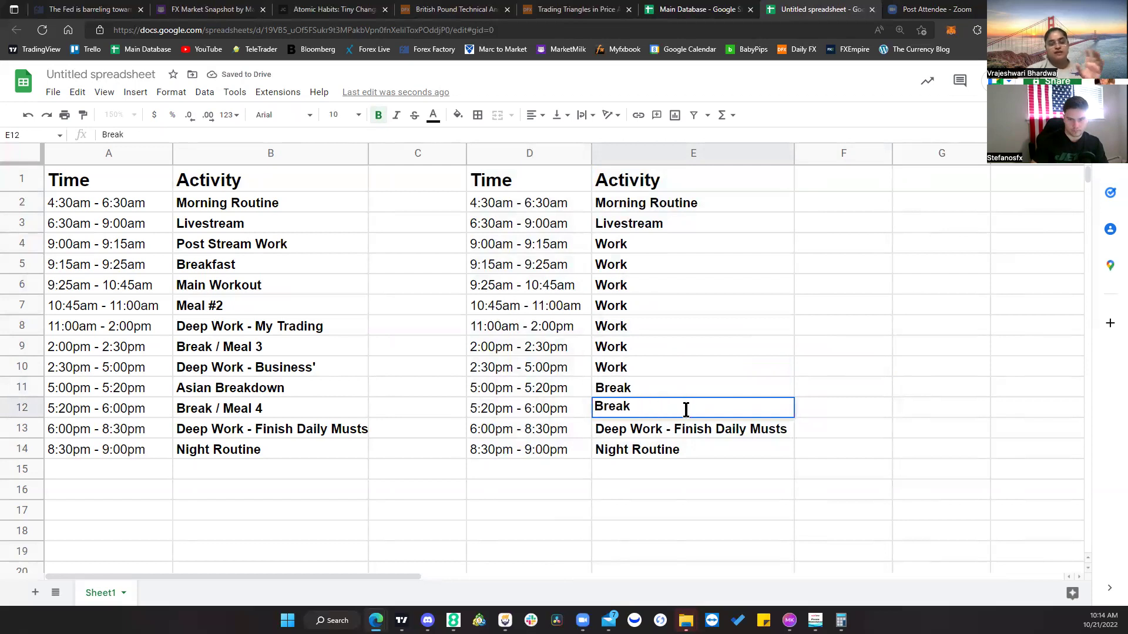
{"action": "left_click", "coordinate": [836, 396]}
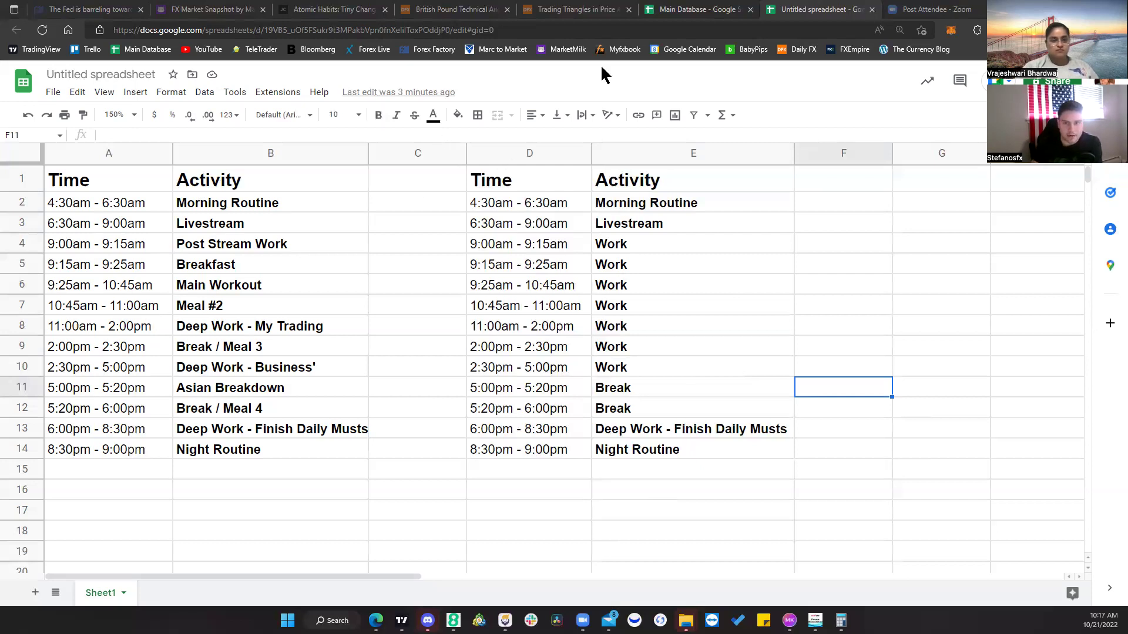
{"action": "mouse_move", "coordinate": [445, 156]}
{"action": "left_mouse_down"}
{"action": "mouse_move", "coordinate": [782, 468]}
{"action": "mouse_move", "coordinate": [811, 470]}
{"action": "left_mouse_up"}
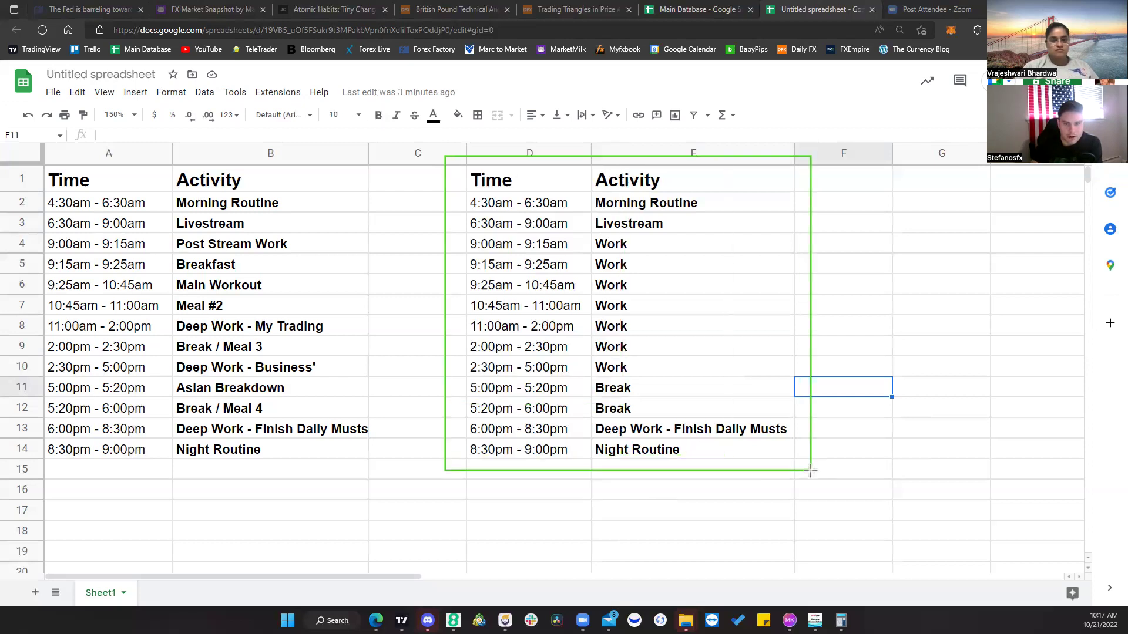
{"action": "mouse_move", "coordinate": [24, 145]}
{"action": "left_mouse_down"}
{"action": "mouse_move", "coordinate": [411, 443]}
{"action": "mouse_move", "coordinate": [386, 467]}
{"action": "left_mouse_up"}
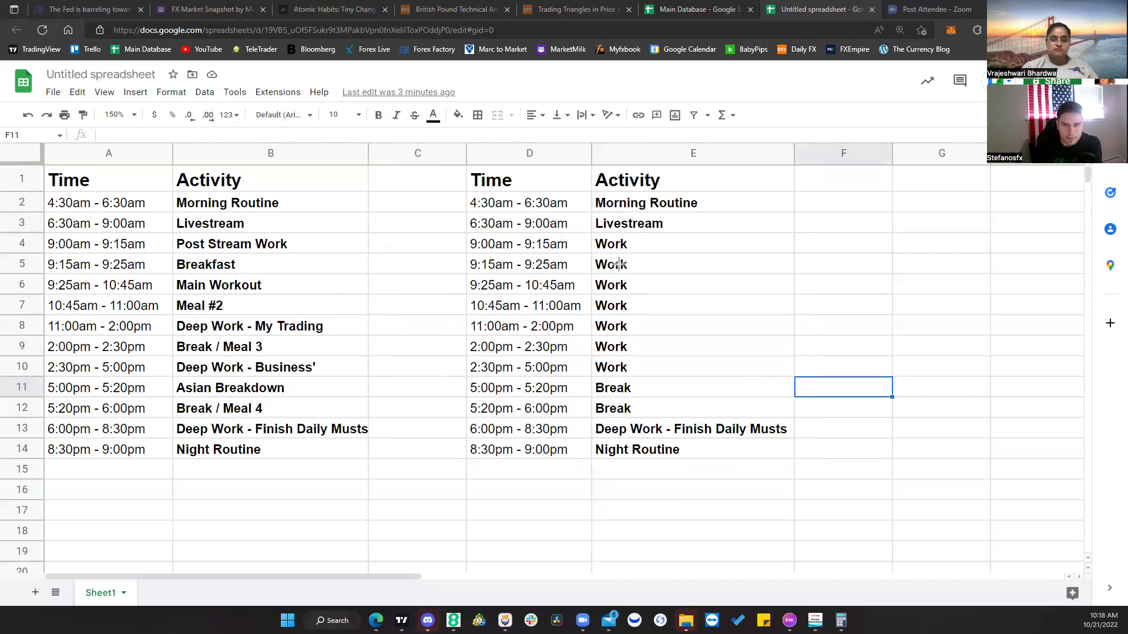
{"action": "left_click_drag", "start_coordinate": [453, 190], "coordinate": [769, 214]}
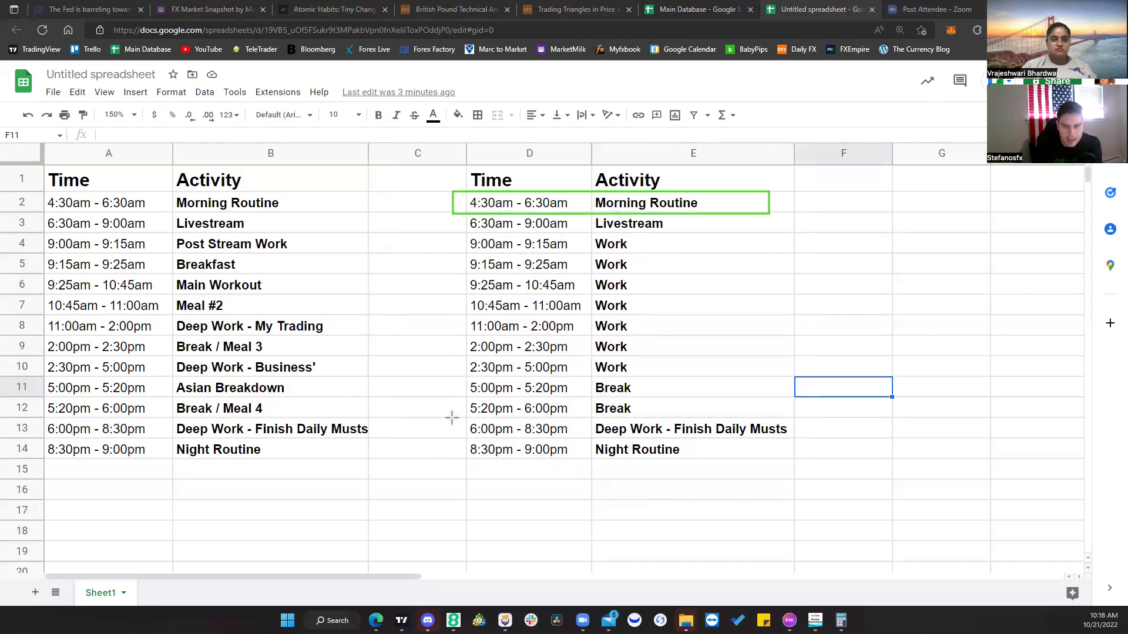
{"action": "left_click_drag", "start_coordinate": [448, 419], "coordinate": [821, 437]}
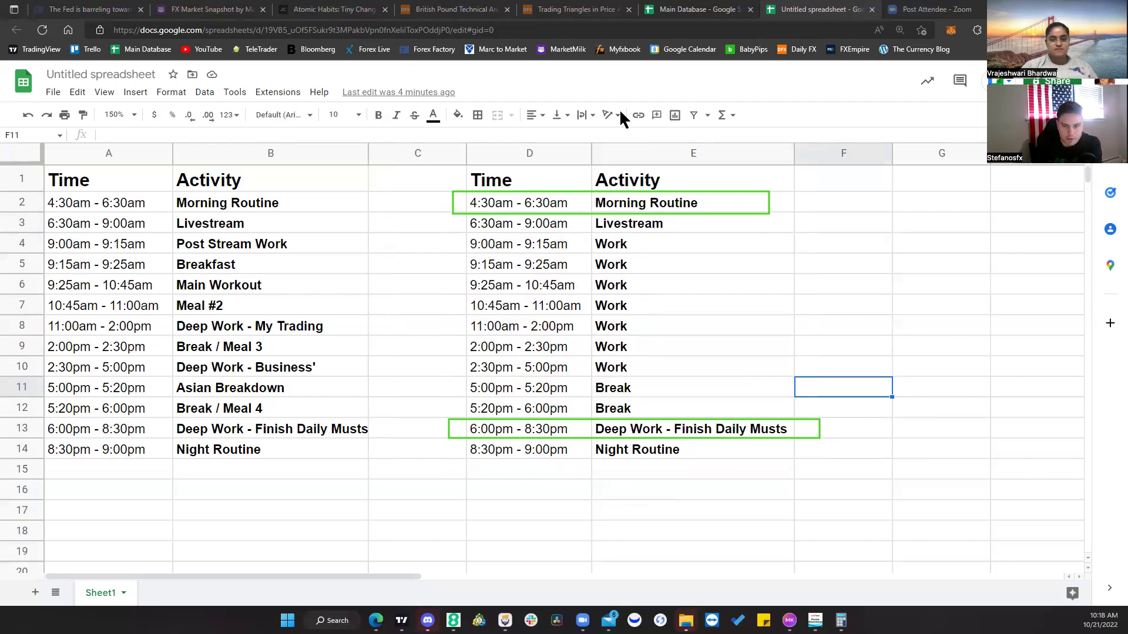
{"action": "mouse_move", "coordinate": [456, 399]}
{"action": "left_mouse_down"}
{"action": "mouse_move", "coordinate": [658, 461]}
{"action": "mouse_move", "coordinate": [797, 461]}
{"action": "left_mouse_up"}
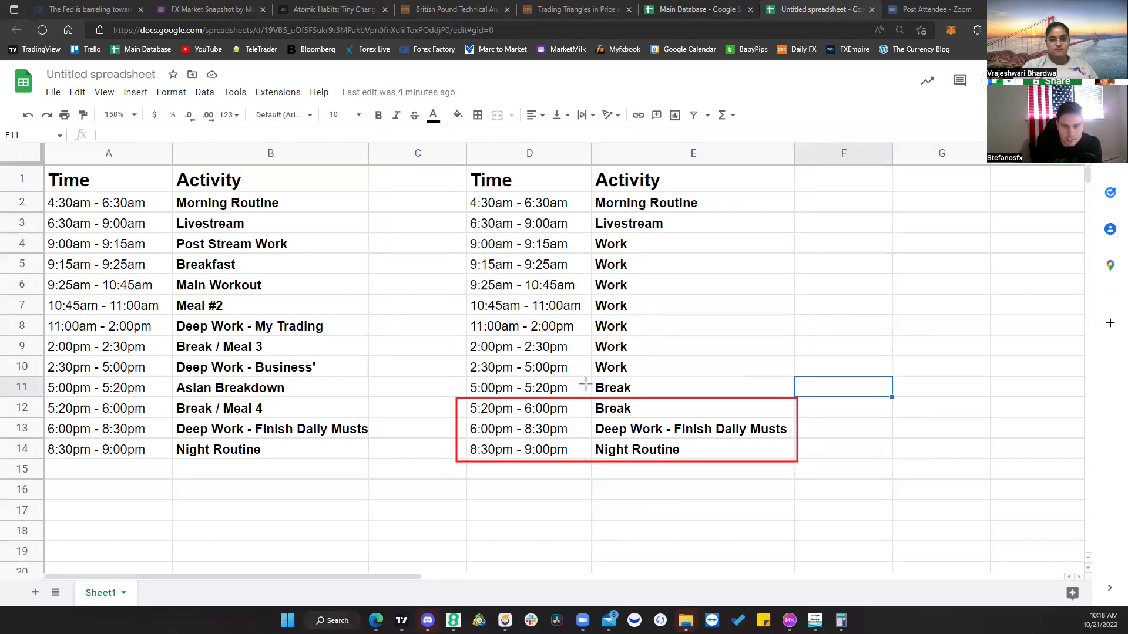
{"action": "left_click_drag", "start_coordinate": [466, 382], "coordinate": [586, 461]}
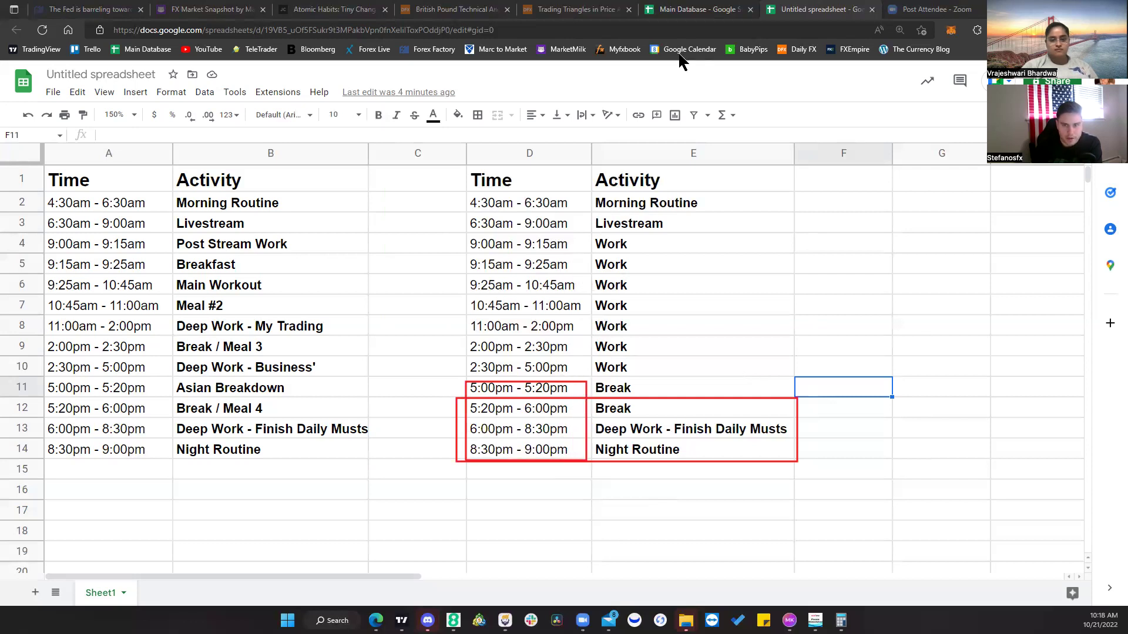
{"action": "left_click_drag", "start_coordinate": [440, 415], "coordinate": [800, 439]}
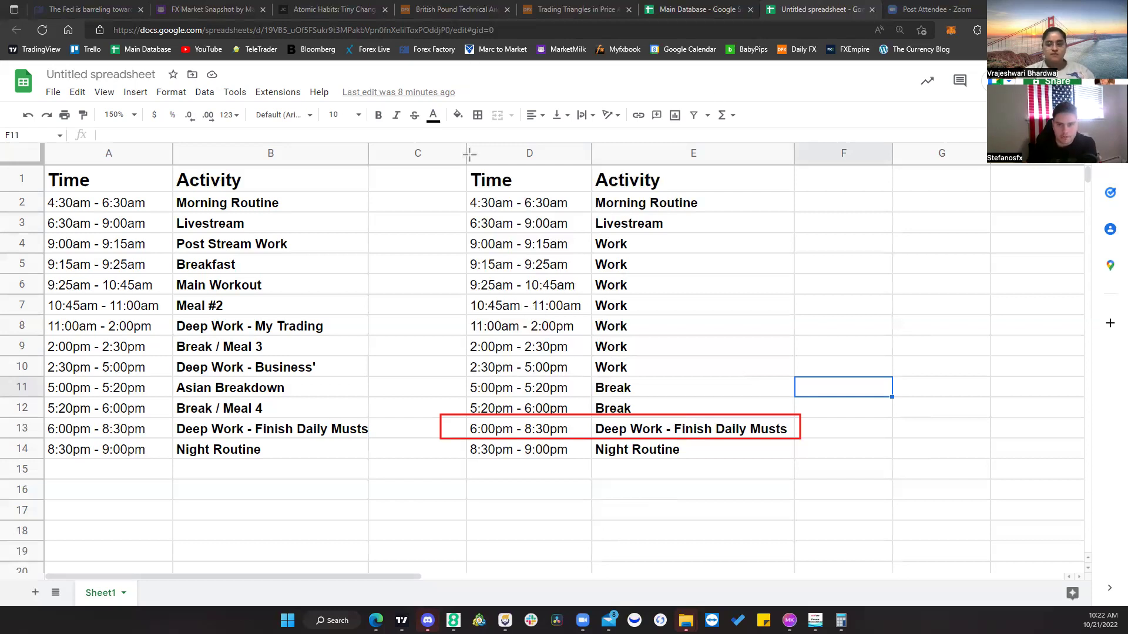
{"action": "left_click_drag", "start_coordinate": [459, 174], "coordinate": [575, 428]}
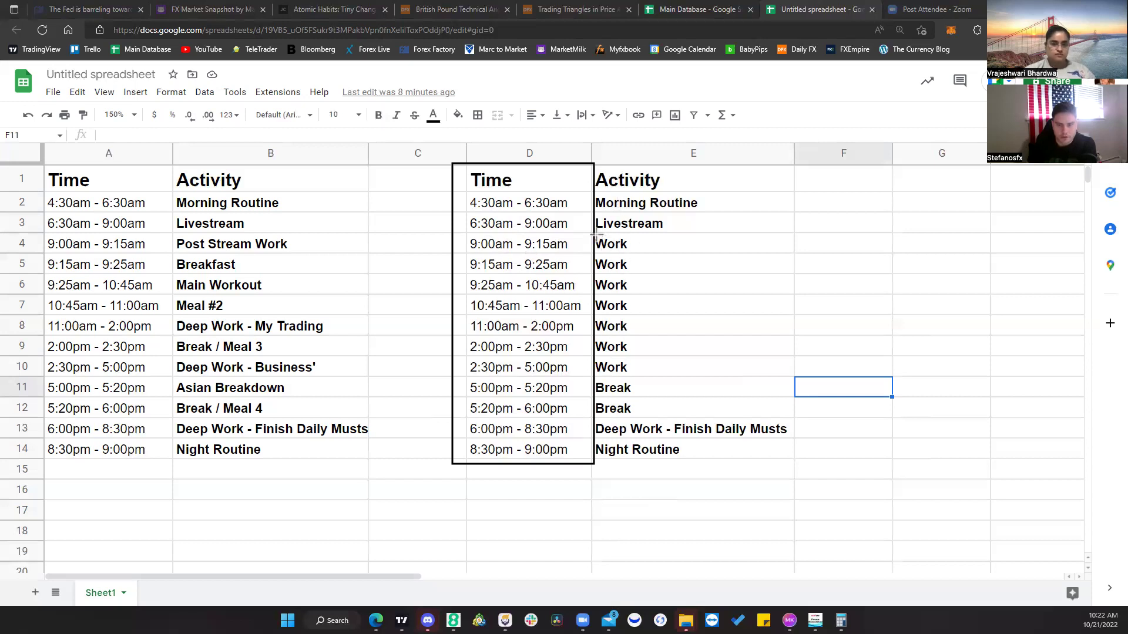
{"action": "left_click_drag", "start_coordinate": [595, 231], "coordinate": [733, 248]}
{"action": "left_click_drag", "start_coordinate": [621, 259], "coordinate": [730, 275]}
{"action": "left_click_drag", "start_coordinate": [597, 209], "coordinate": [744, 214]}
{"action": "left_click_drag", "start_coordinate": [633, 175], "coordinate": [726, 179]}
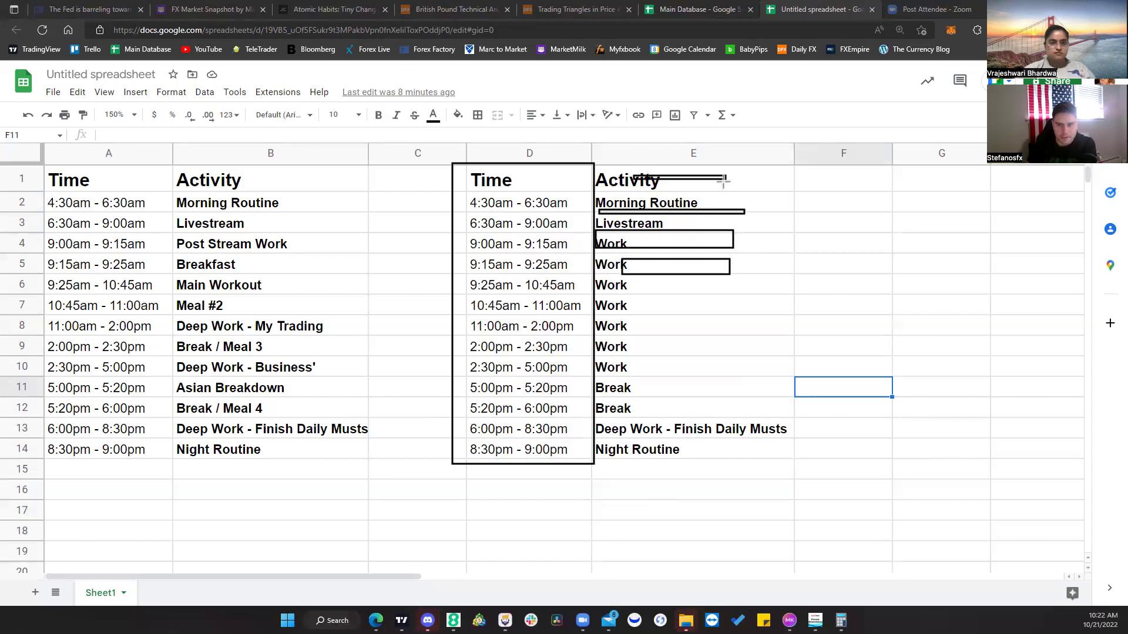
{"action": "mouse_move", "coordinate": [627, 367]}
{"action": "left_mouse_down"}
{"action": "mouse_move", "coordinate": [681, 406]}
{"action": "mouse_move", "coordinate": [727, 477]}
{"action": "left_mouse_up"}
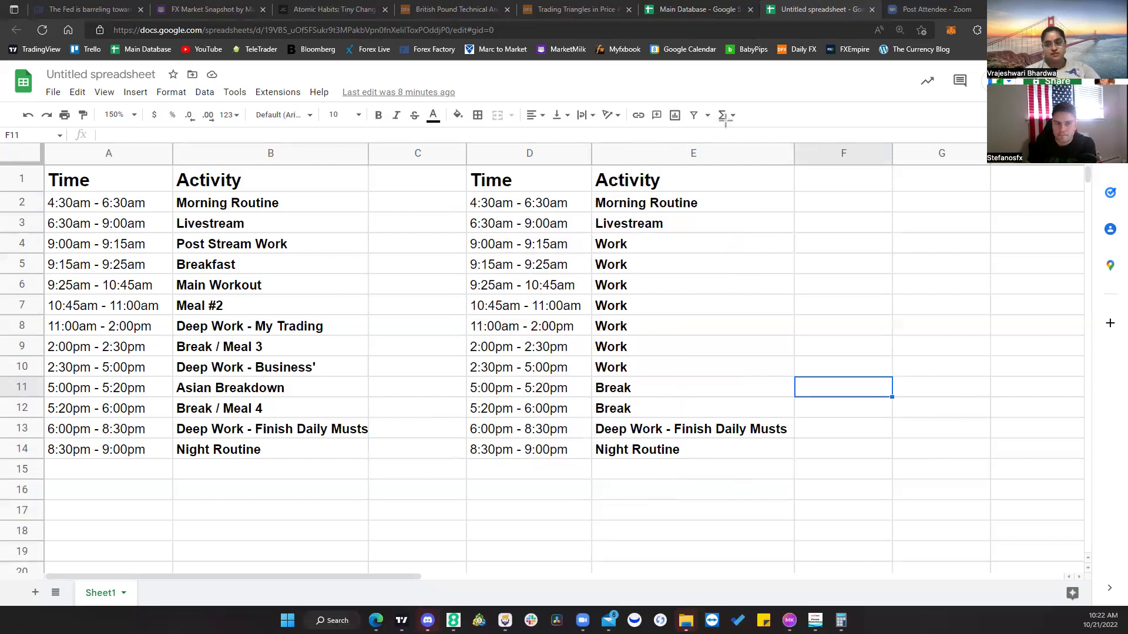
Step: Start sharing the spreadsheet with others and name it Time Management Template
{"action": "left_click", "coordinate": [53, 93]}
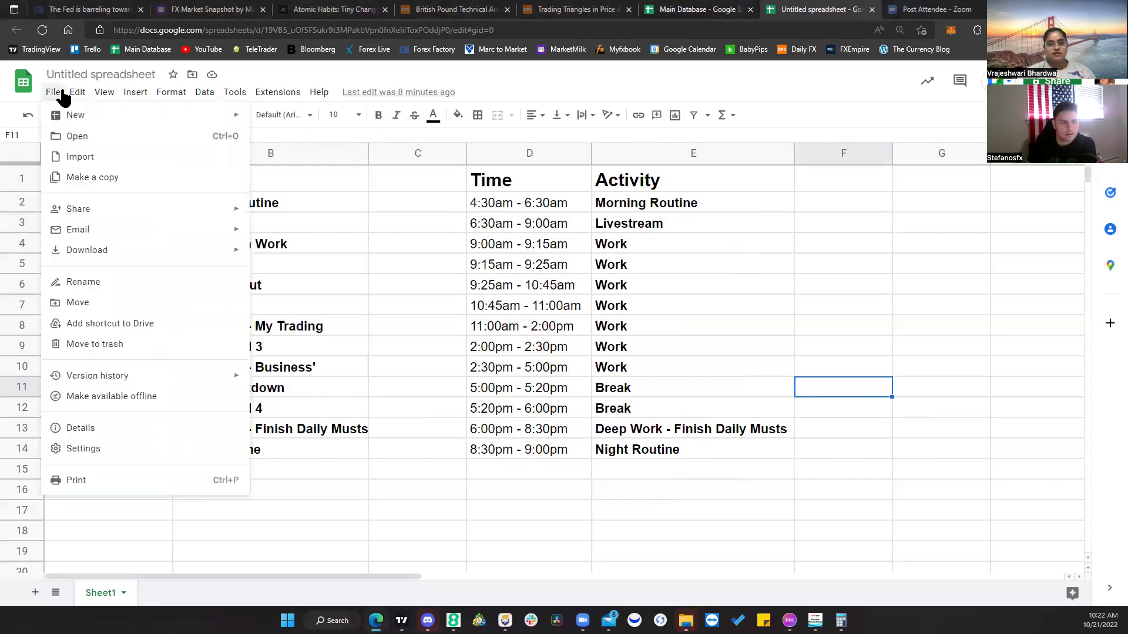
{"action": "mouse_move", "coordinate": [87, 211]}
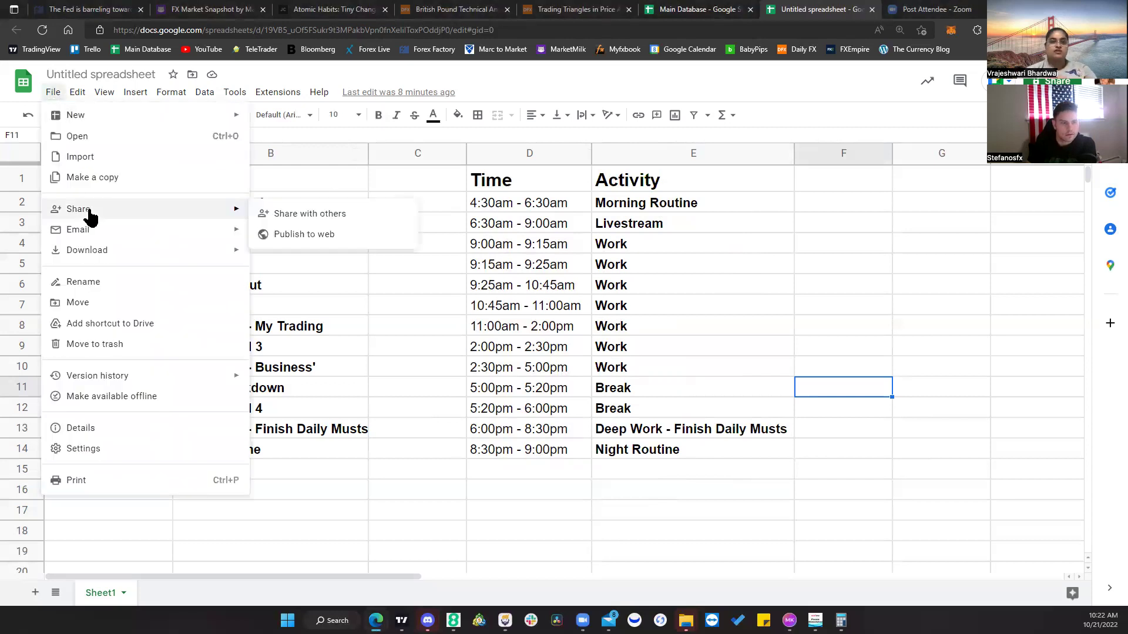
{"action": "left_click", "coordinate": [292, 215]}
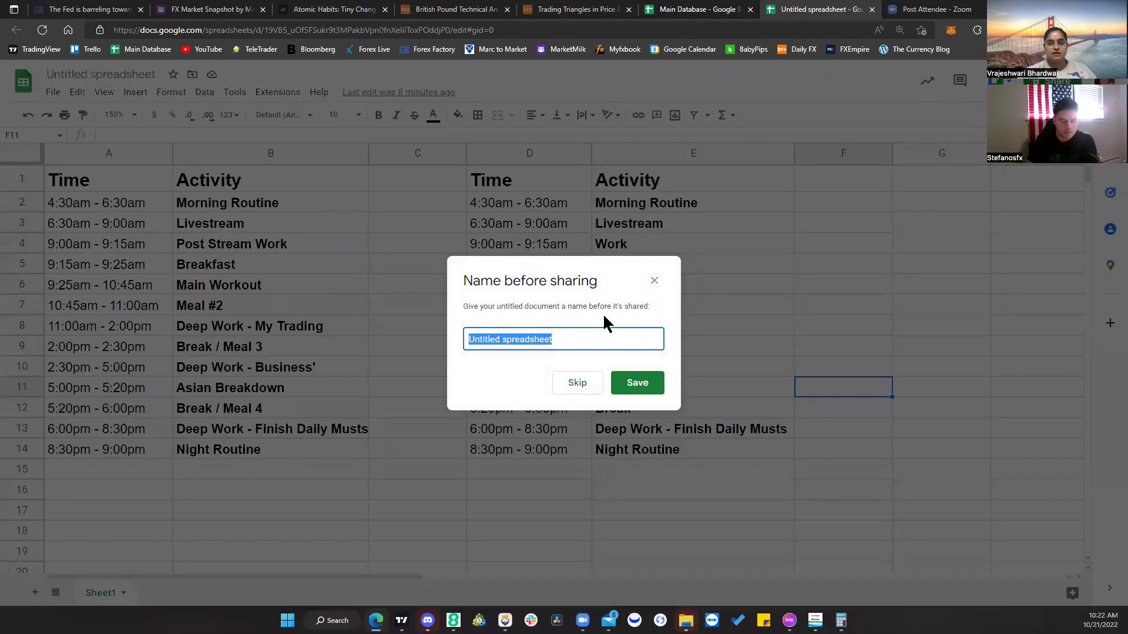
{"action": "type", "text": "Time"}
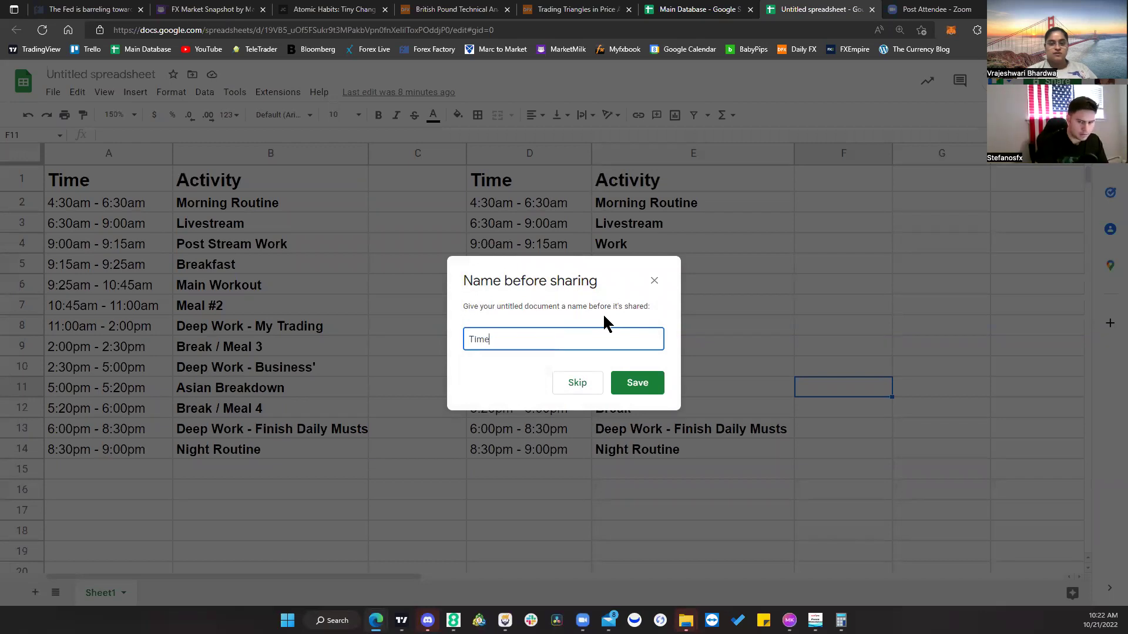
{"action": "type", "text": " Management "}
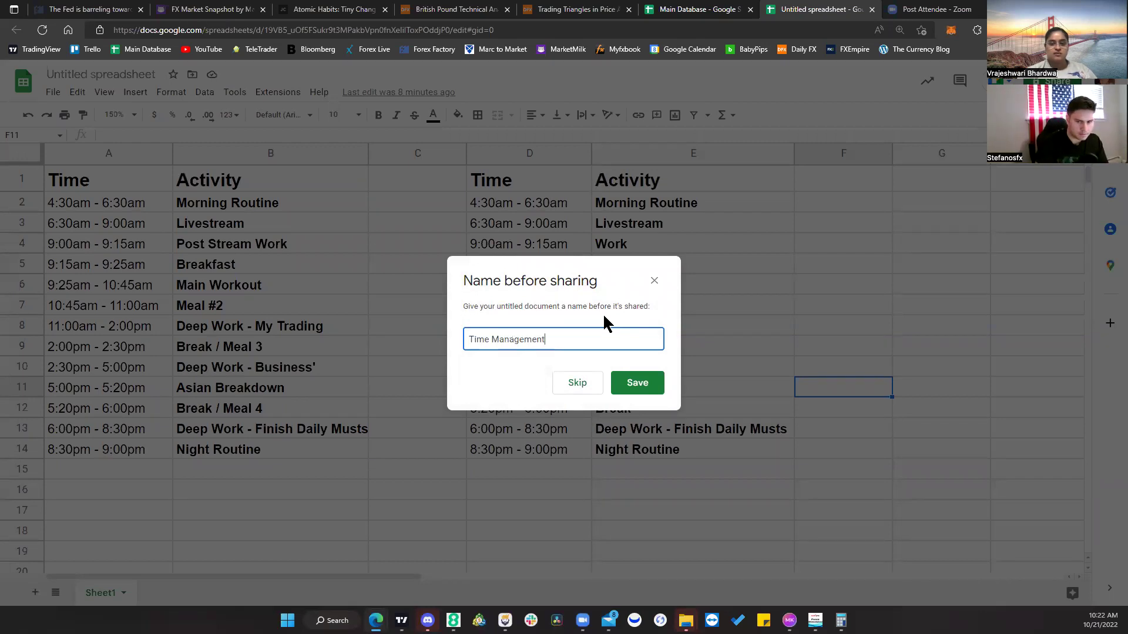
{"action": "type", "text": "Template"}
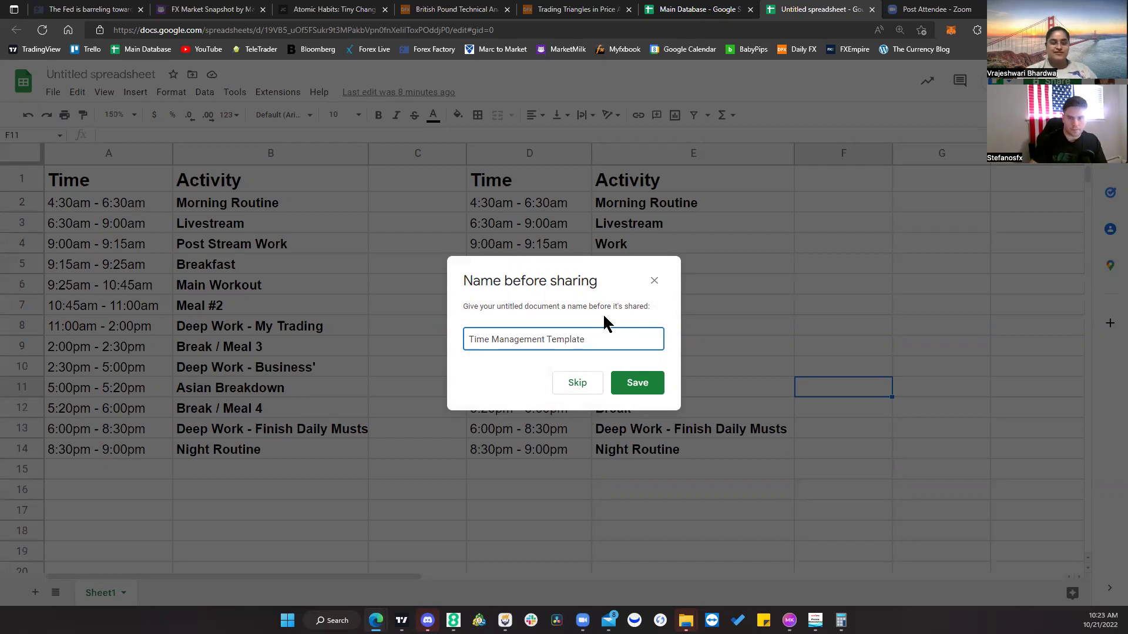
{"action": "left_click", "coordinate": [633, 385]}
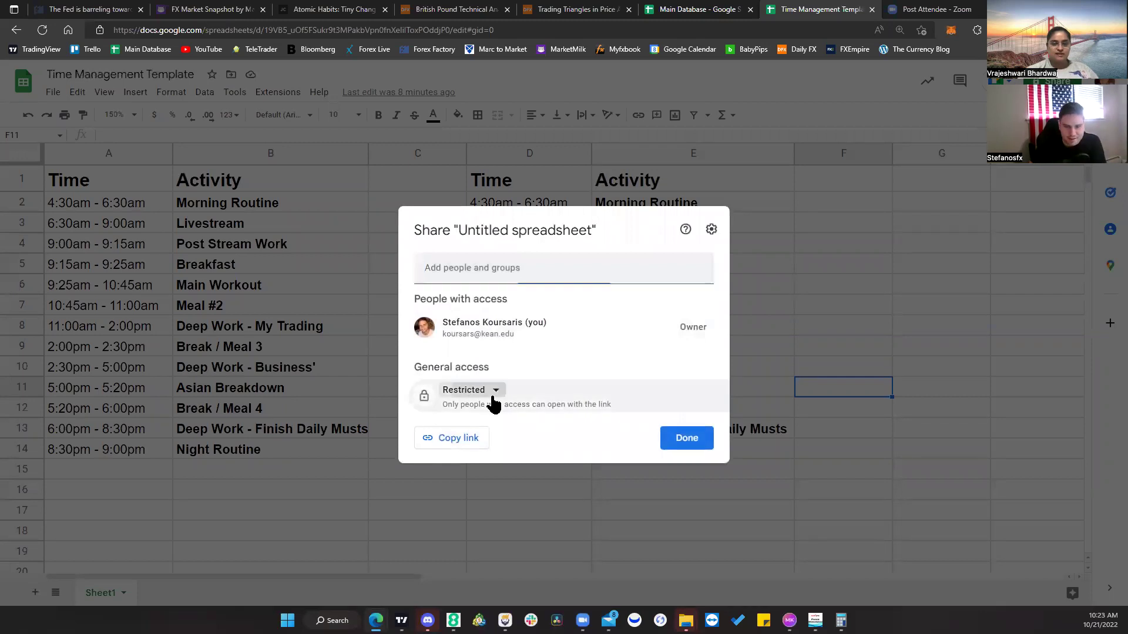
Step: Set the general access to Anyone with the link, copy the sharing link and close the sharing settings
{"action": "left_click", "coordinate": [493, 397]}
{"action": "left_click", "coordinate": [510, 507]}
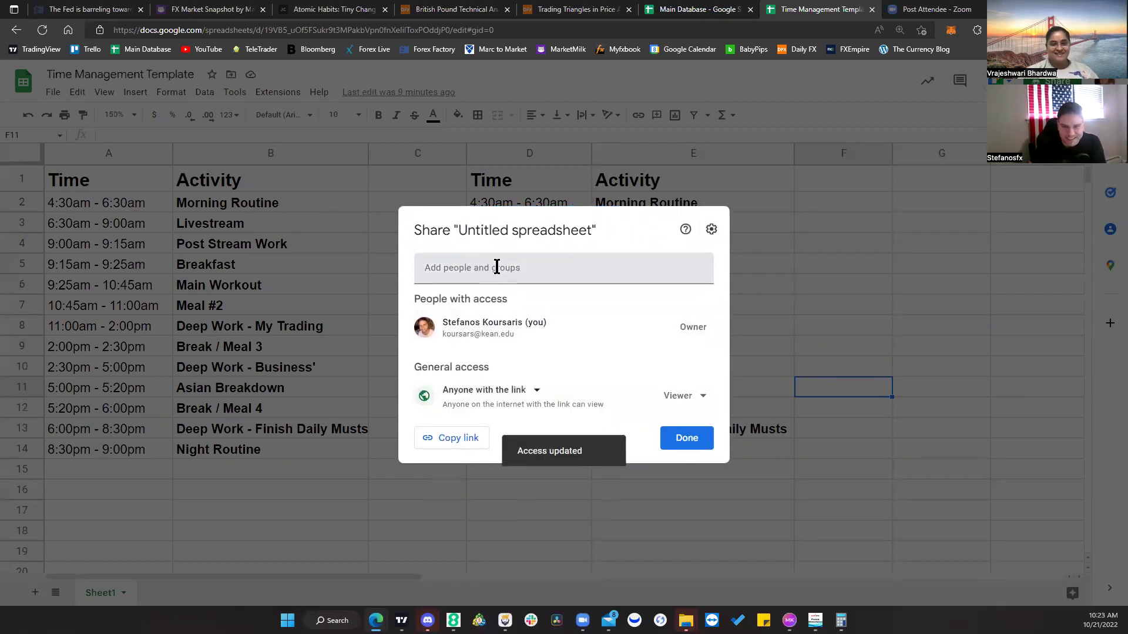
{"action": "left_click", "coordinate": [468, 438]}
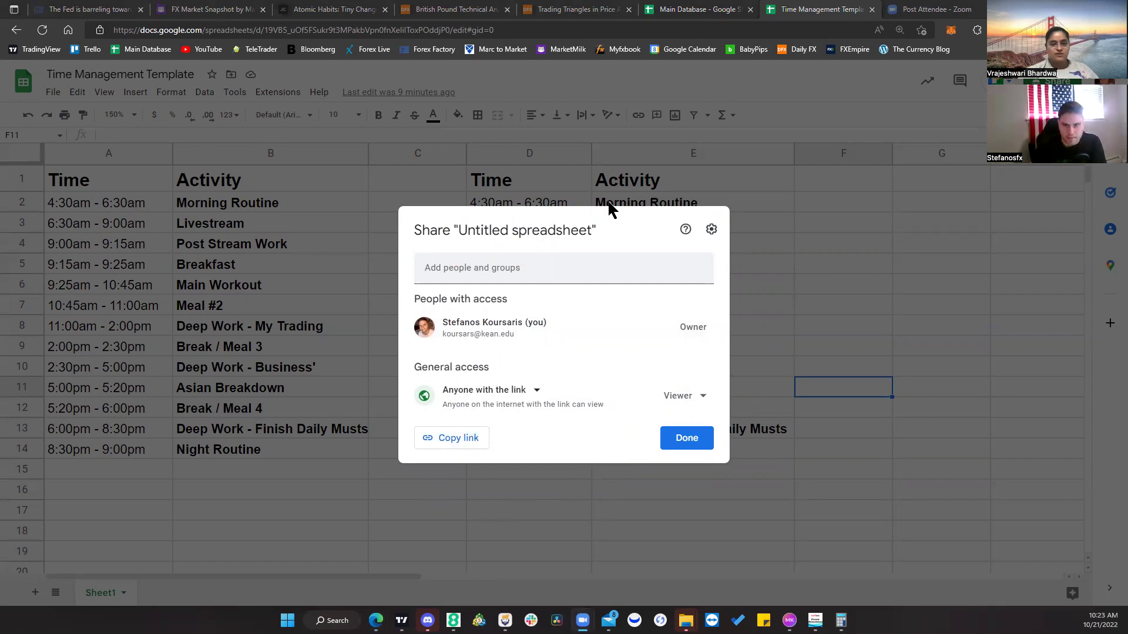
{"action": "left_click", "coordinate": [776, 279]}
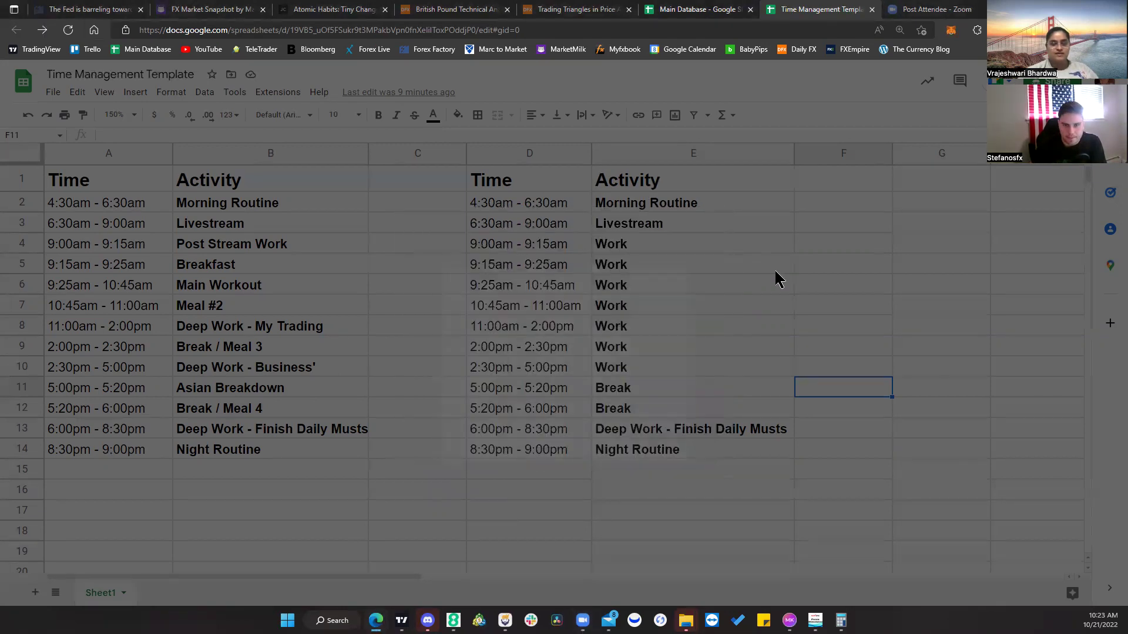